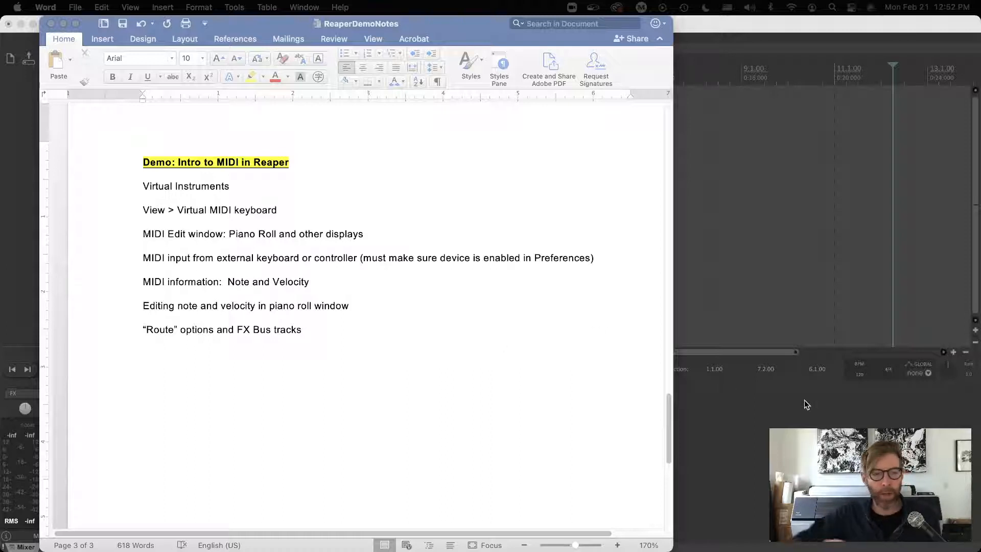
# Highlight "Note and Velocity" in the MIDI demo notes and switch to REAPER
pyautogui.click(228, 283)
pyautogui.moveTo(228, 283); pyautogui.dragTo(310, 284)
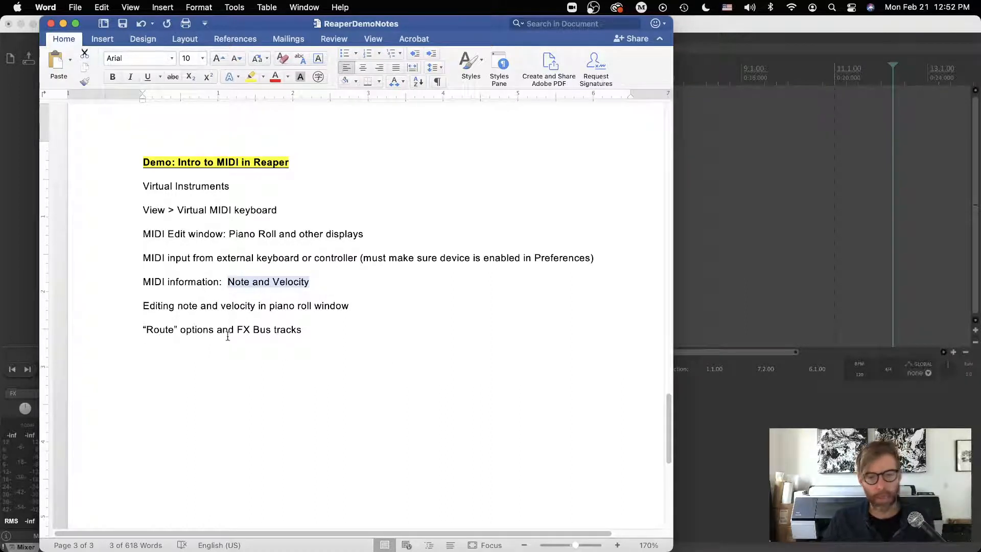
pyautogui.press('super+Tab')
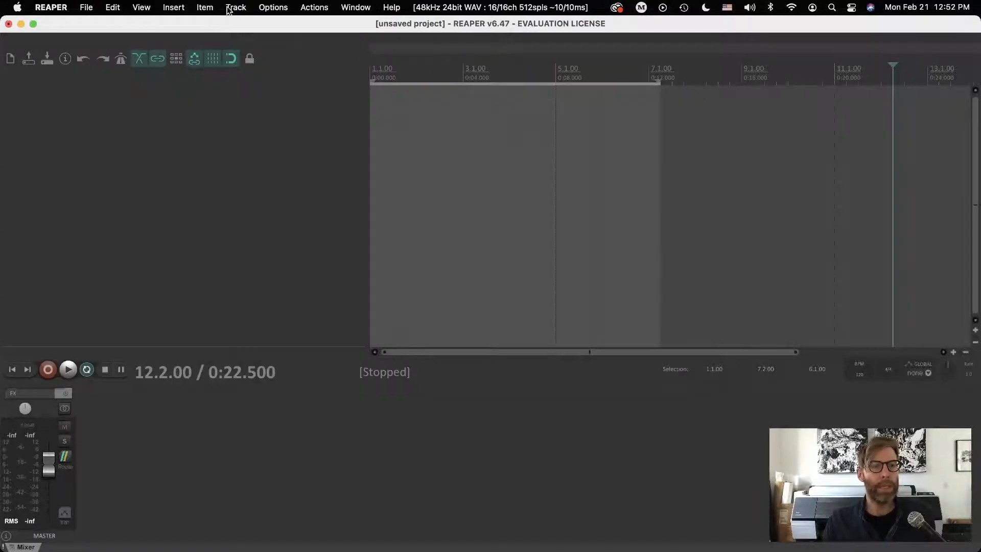
# Start inserting a virtual instrument on a new track and narrow the plugin list to Instruments
pyautogui.click(235, 8)
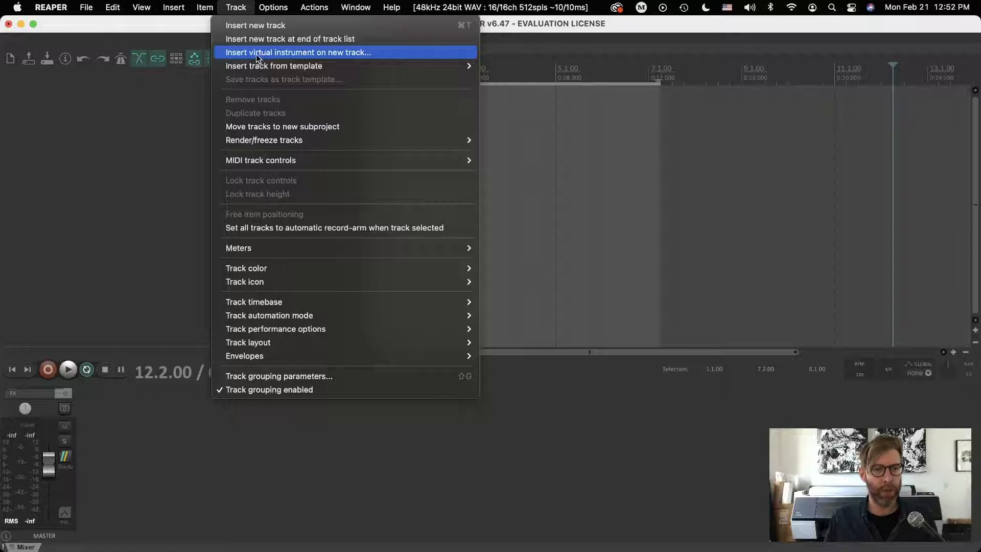
pyautogui.click(296, 53)
pyautogui.moveTo(554, 28); pyautogui.dragTo(261, 49)
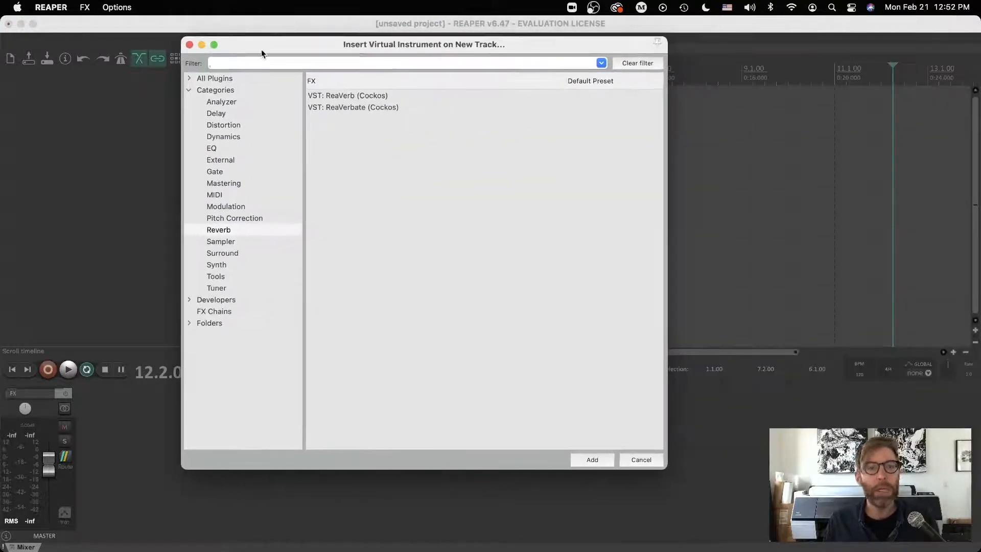
pyautogui.click(190, 81)
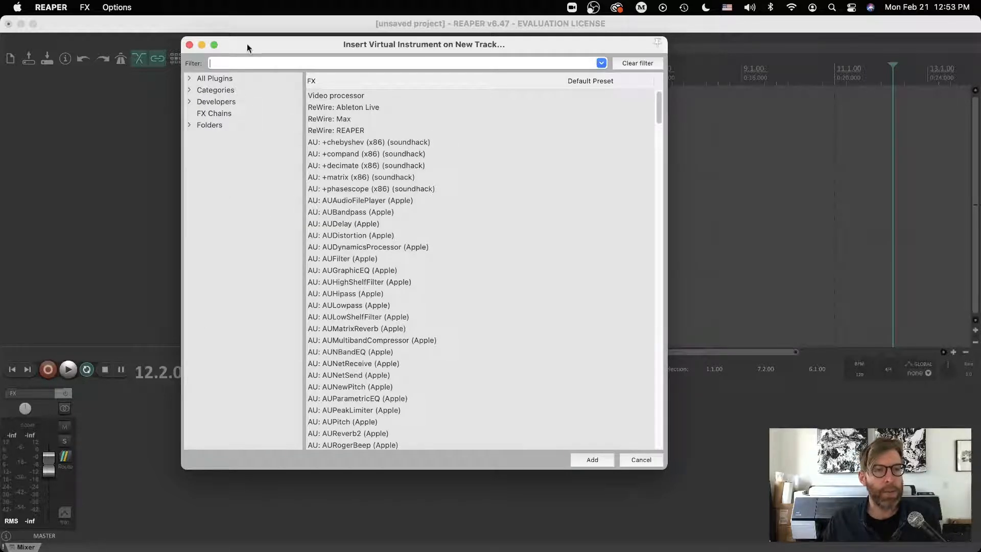
pyautogui.moveTo(247, 48); pyautogui.dragTo(246, 45)
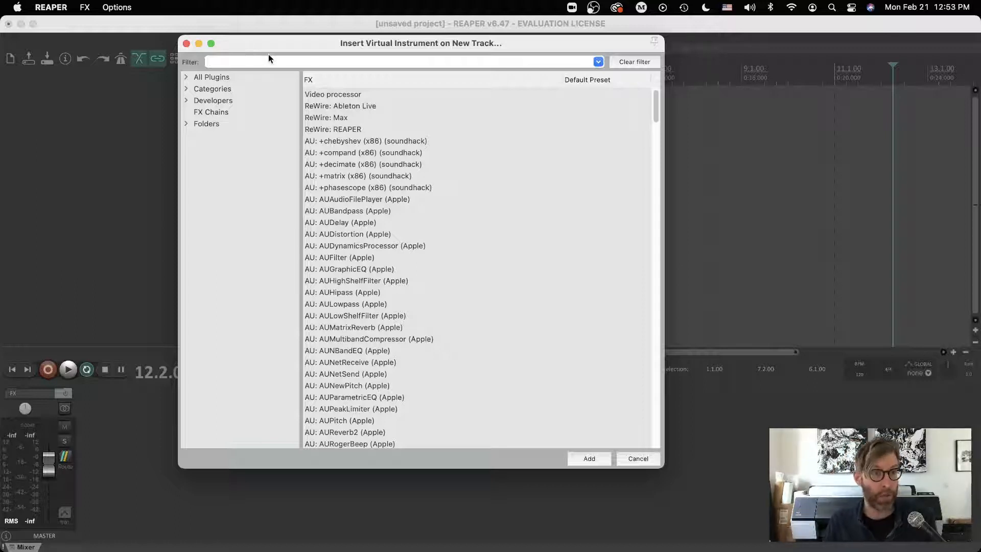
pyautogui.click(186, 78)
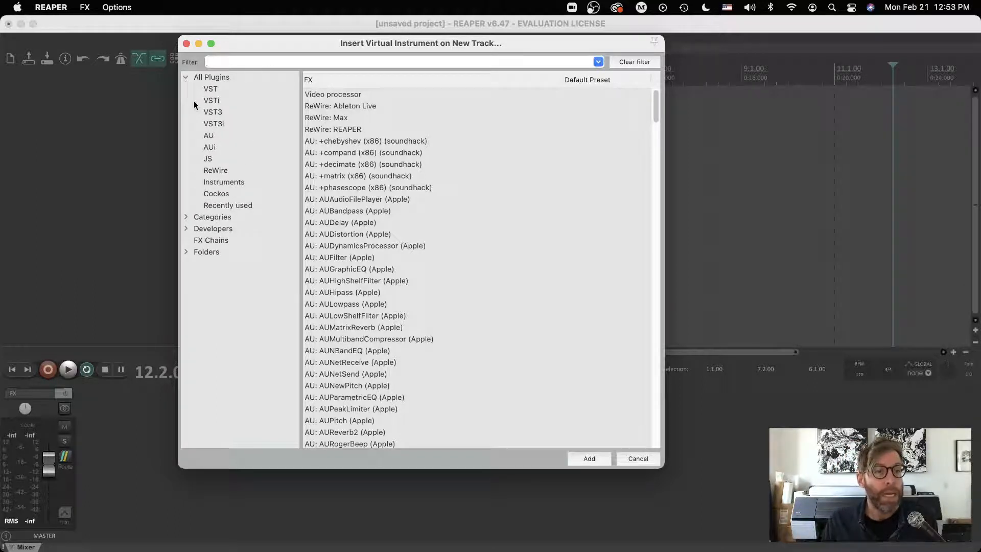
pyautogui.click(223, 182)
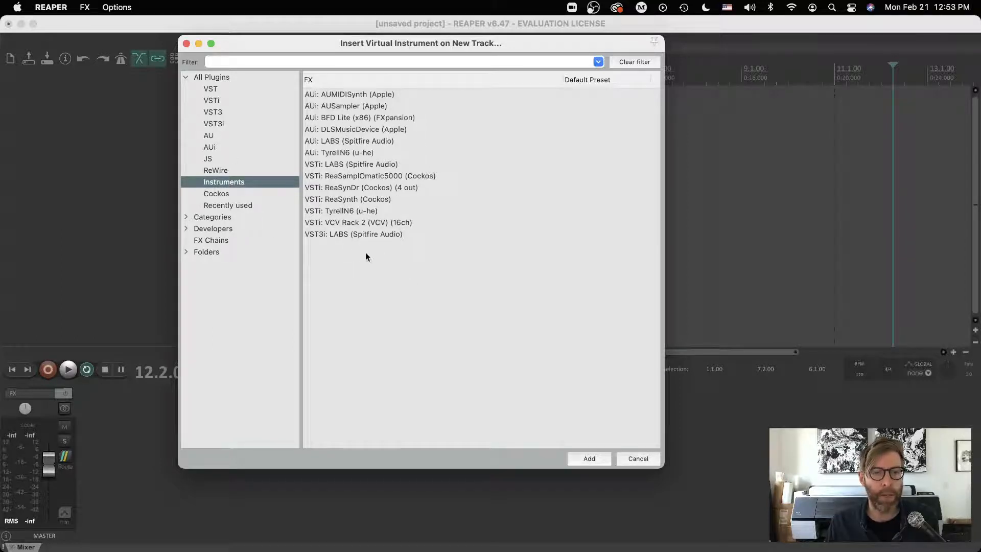
# Add VSTi: ReaSynth (Cockos) as the virtual instrument on the new track
pyautogui.click(342, 187)
pyautogui.click(339, 176)
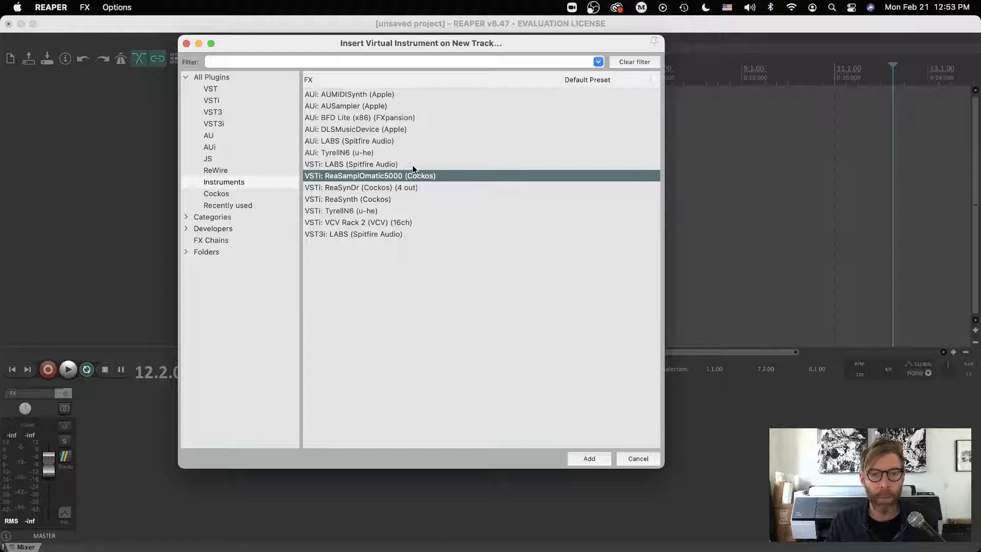
pyautogui.click(347, 185)
pyautogui.click(345, 199)
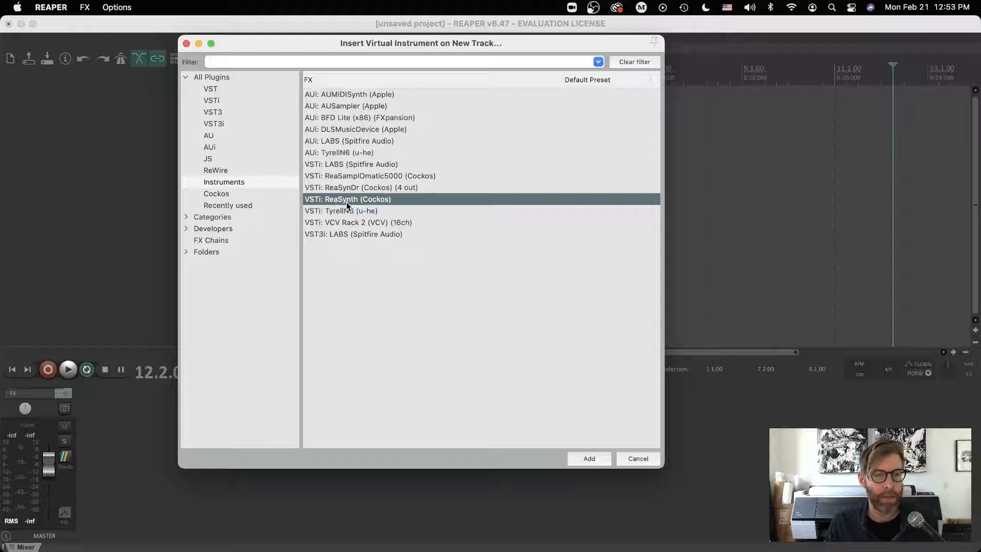
pyautogui.click(589, 459)
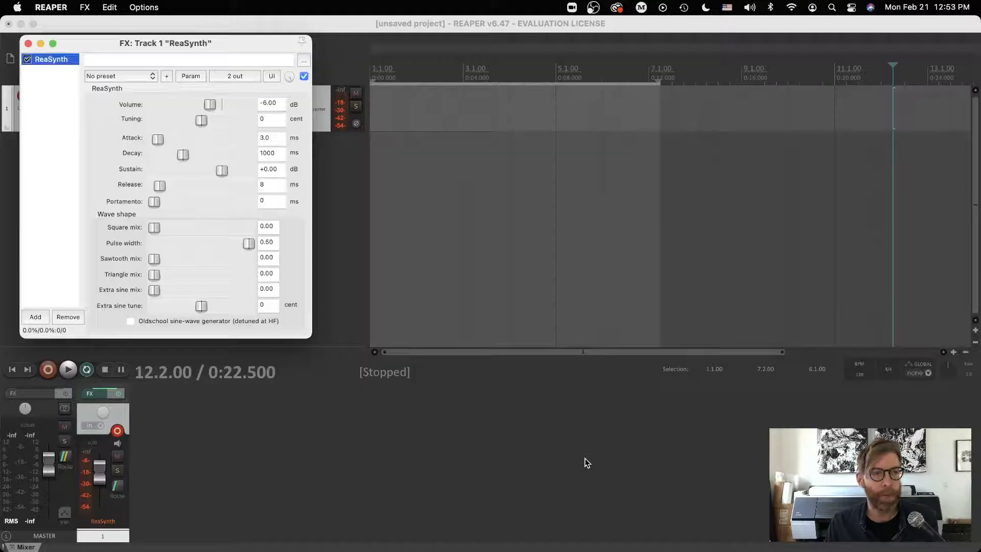
# Move the ReaSynth settings window clear of the track controls and close it
pyautogui.moveTo(108, 44); pyautogui.dragTo(429, 155)
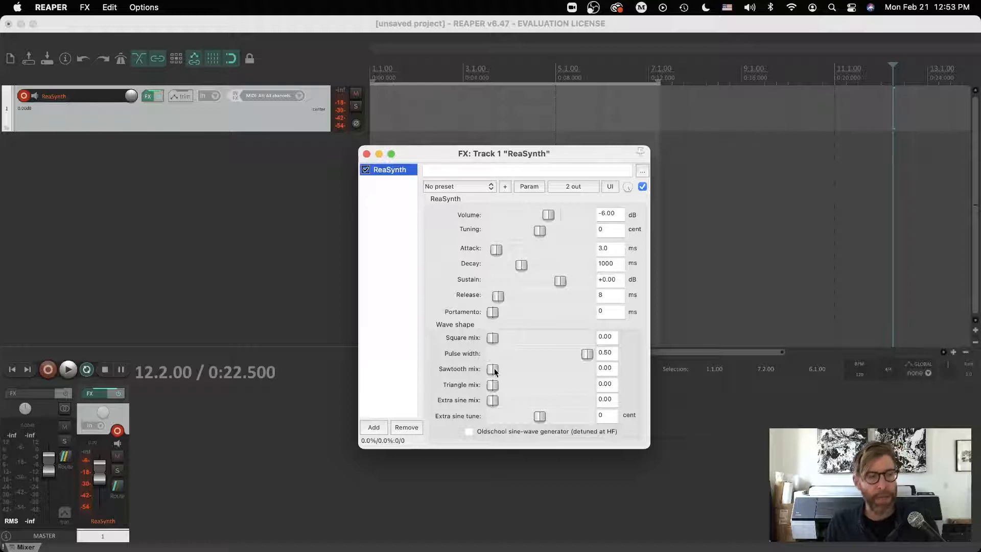
pyautogui.moveTo(430, 155); pyautogui.dragTo(469, 160)
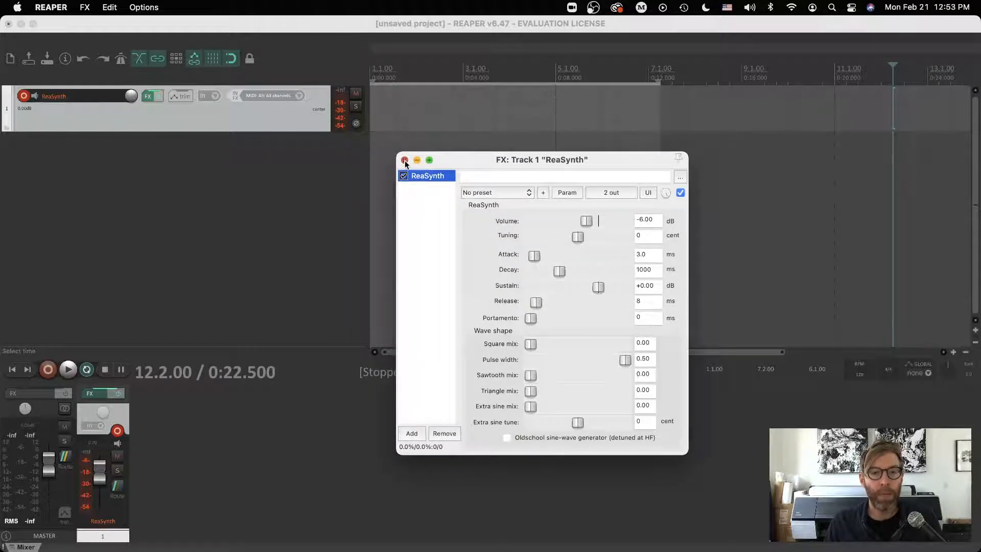
pyautogui.click(405, 160)
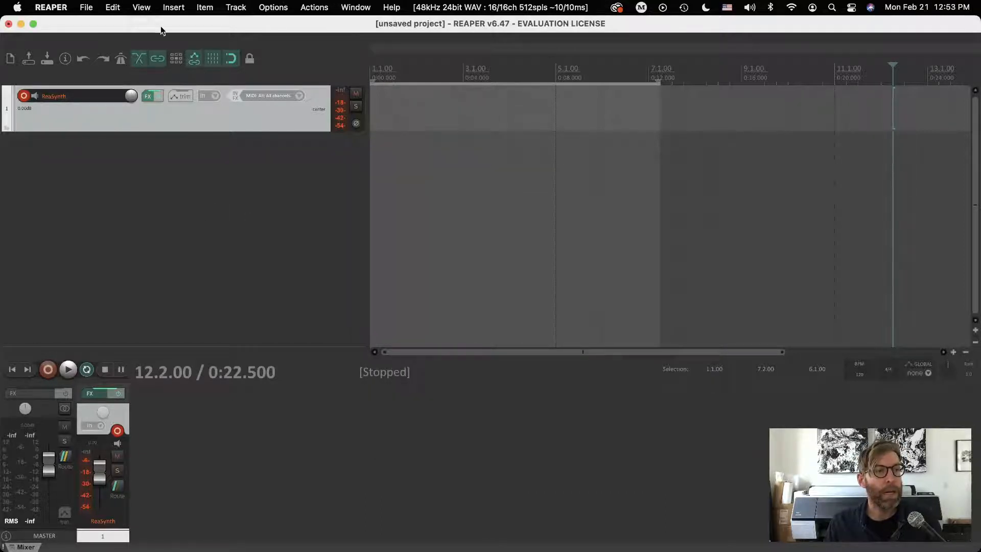
# Show the Virtual MIDI Keyboard over the timeline and test ReaSynth by playing C4, F3 and A3
pyautogui.click(145, 10)
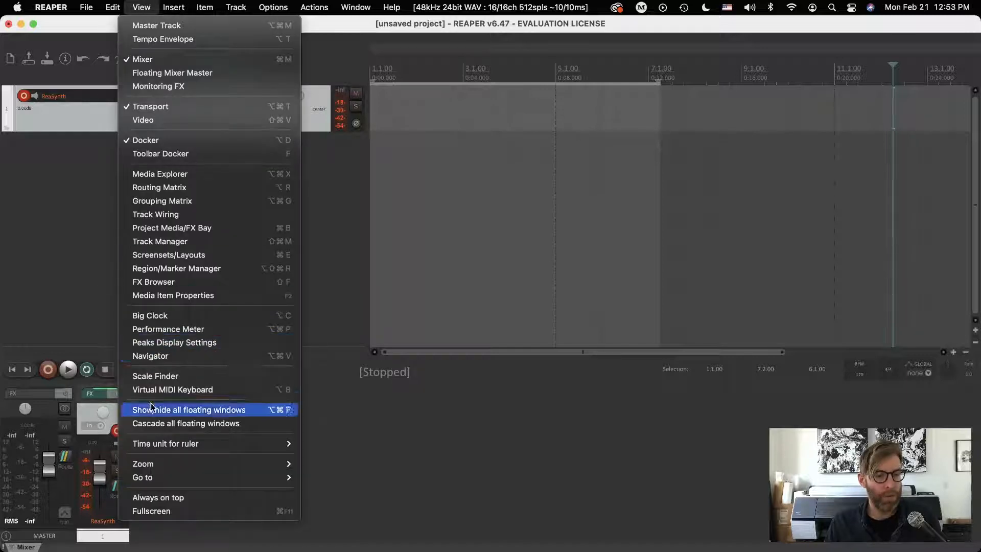
pyautogui.click(173, 390)
pyautogui.moveTo(435, 171); pyautogui.dragTo(505, 165)
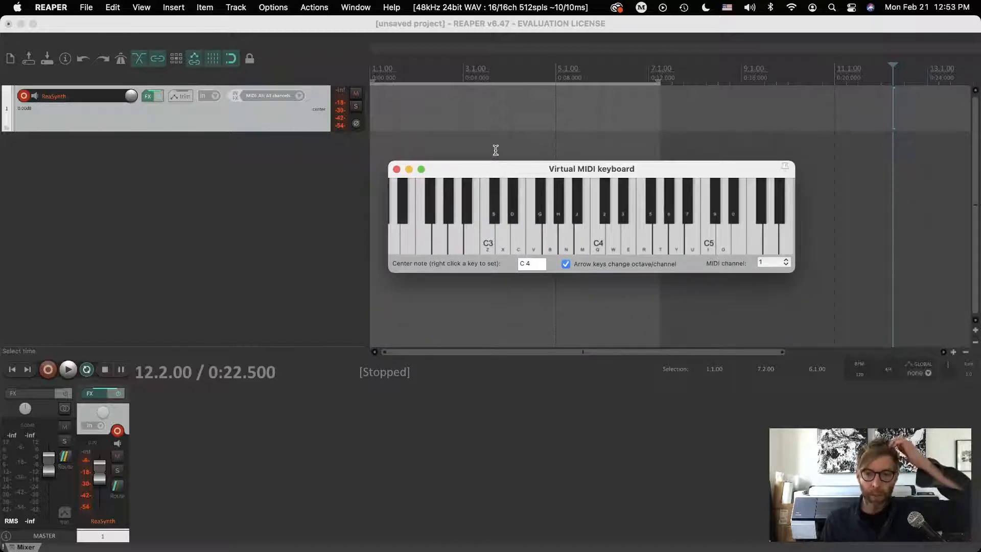
pyautogui.click(598, 240)
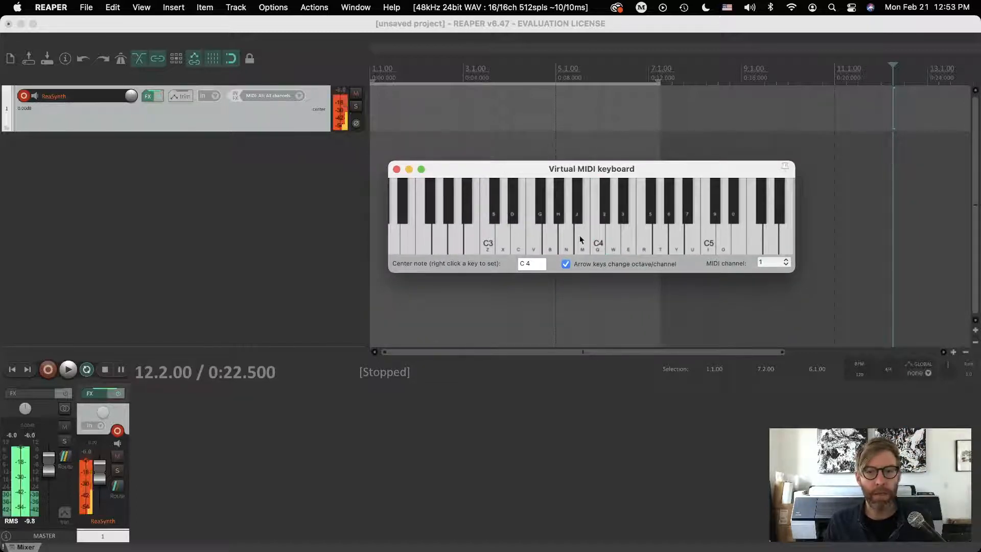
pyautogui.click(534, 238)
pyautogui.click(565, 238)
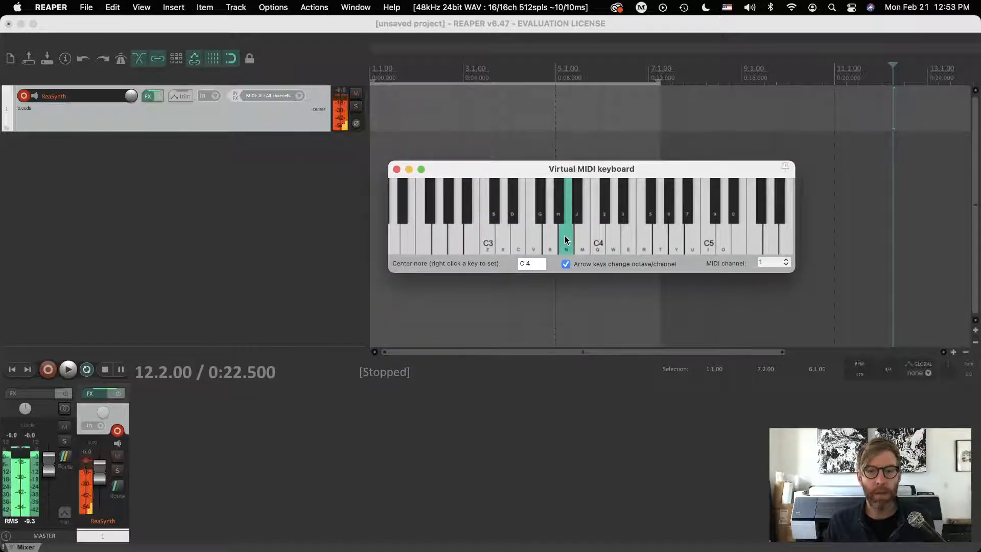
# Disarm and re-arm the ReaSynth track while trying the virtual keyboard, leaving the track record-armed
pyautogui.click(24, 96)
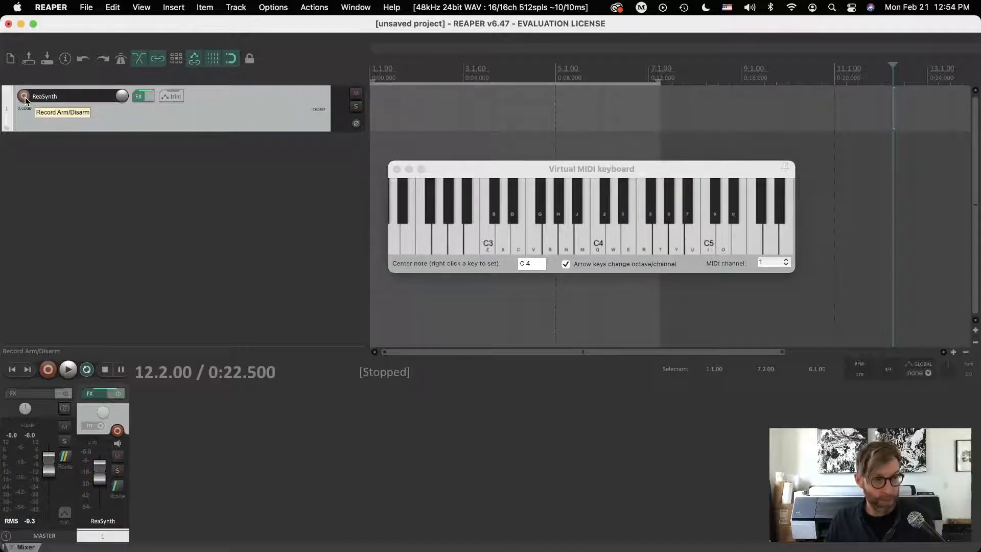
pyautogui.click(24, 97)
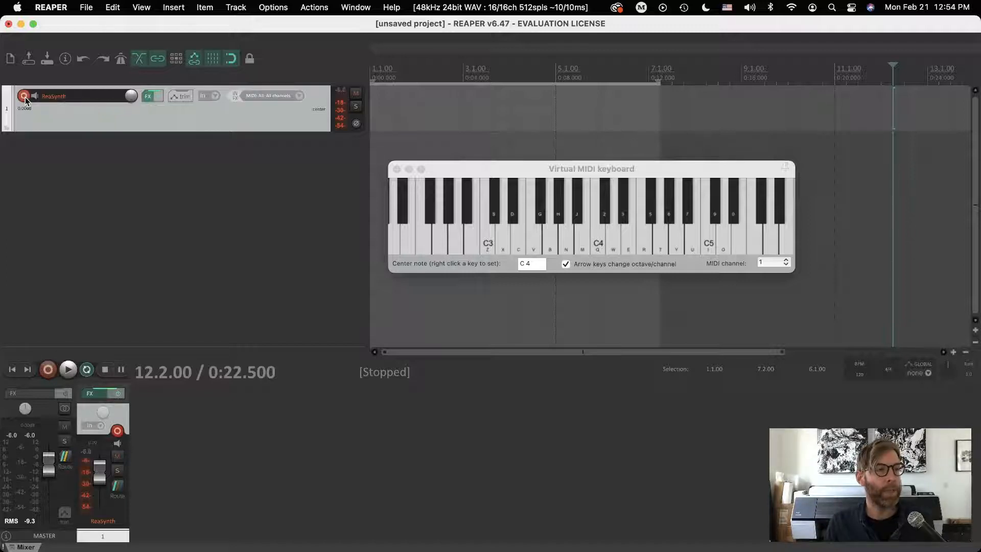
pyautogui.moveTo(556, 236)
pyautogui.mouseDown()
pyautogui.moveTo(651, 238)
pyautogui.moveTo(531, 239)
pyautogui.mouseUp()
pyautogui.click(23, 96)
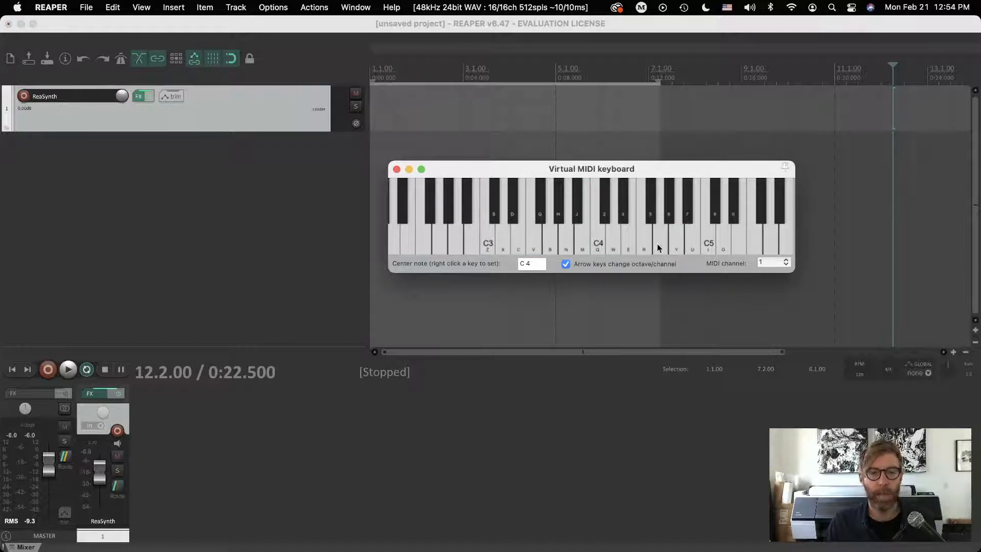
pyautogui.click(183, 117)
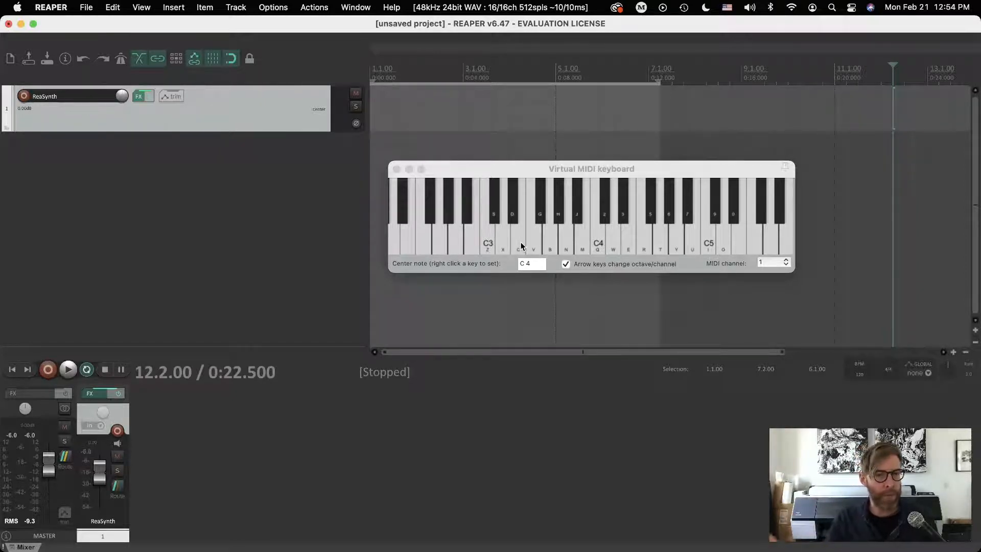
pyautogui.click(24, 97)
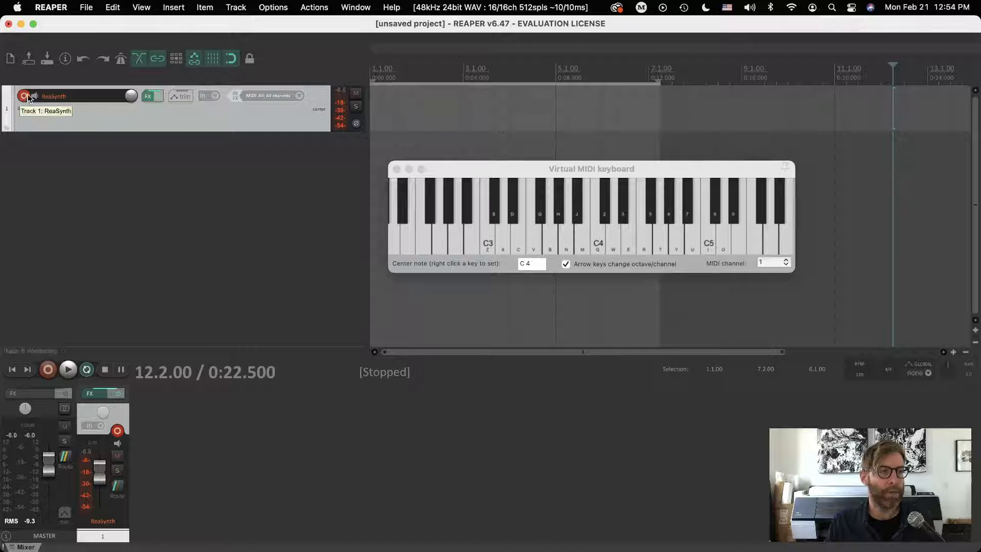
# Play a series of test notes between C3 and C5 on the virtual MIDI keyboard to hear ReaSynth
pyautogui.click(618, 244)
pyautogui.click(675, 240)
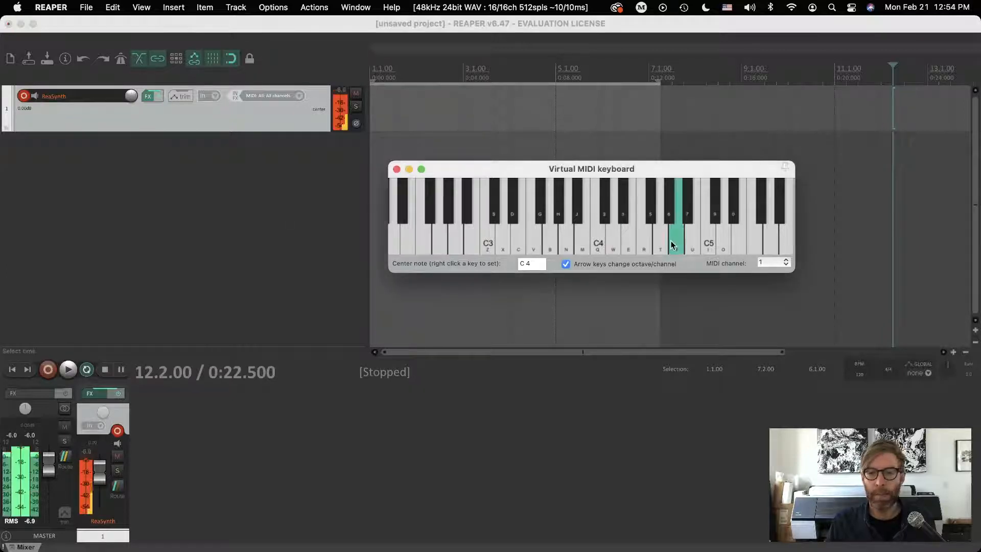
pyautogui.click(608, 233)
pyautogui.click(533, 232)
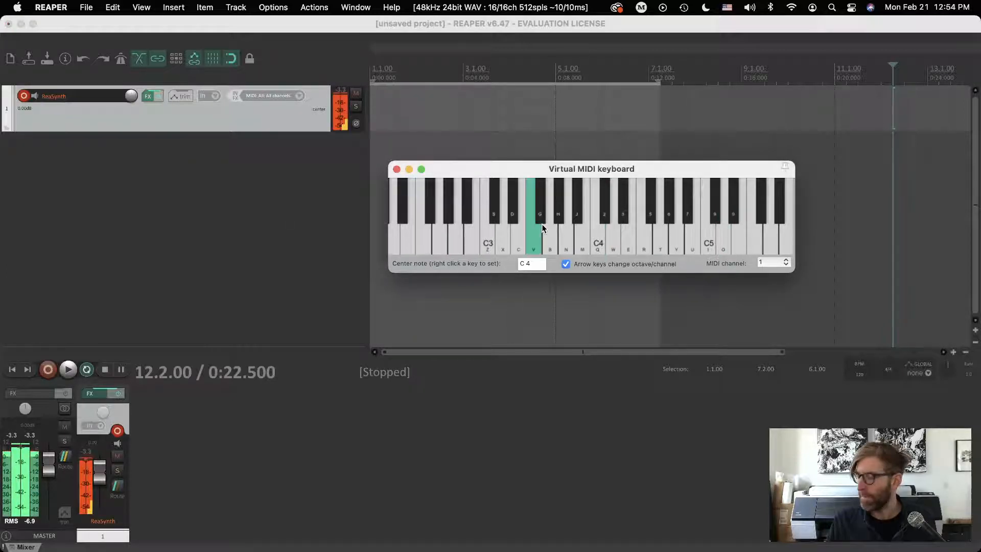
pyautogui.click(644, 232)
pyautogui.click(598, 237)
pyautogui.click(613, 238)
pyautogui.click(659, 239)
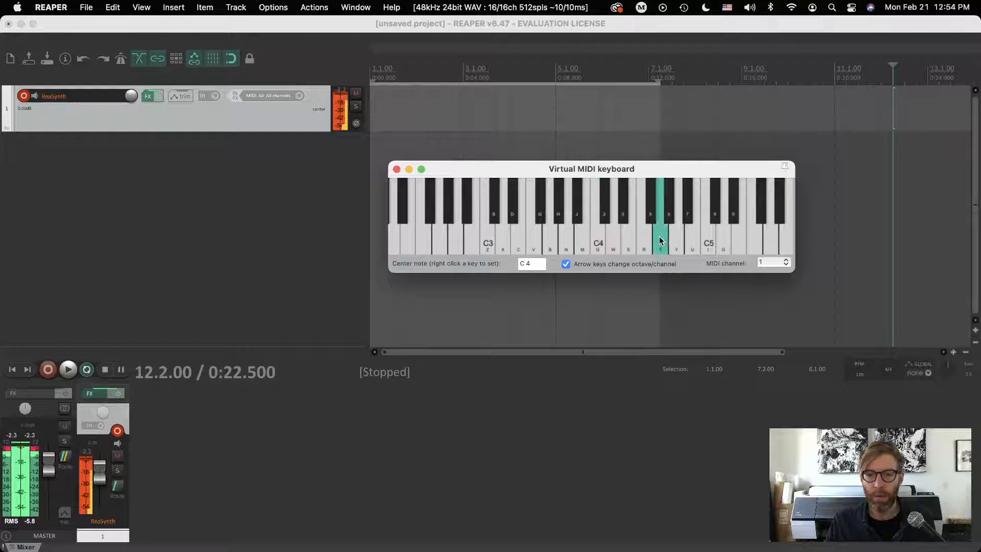
pyautogui.click(569, 239)
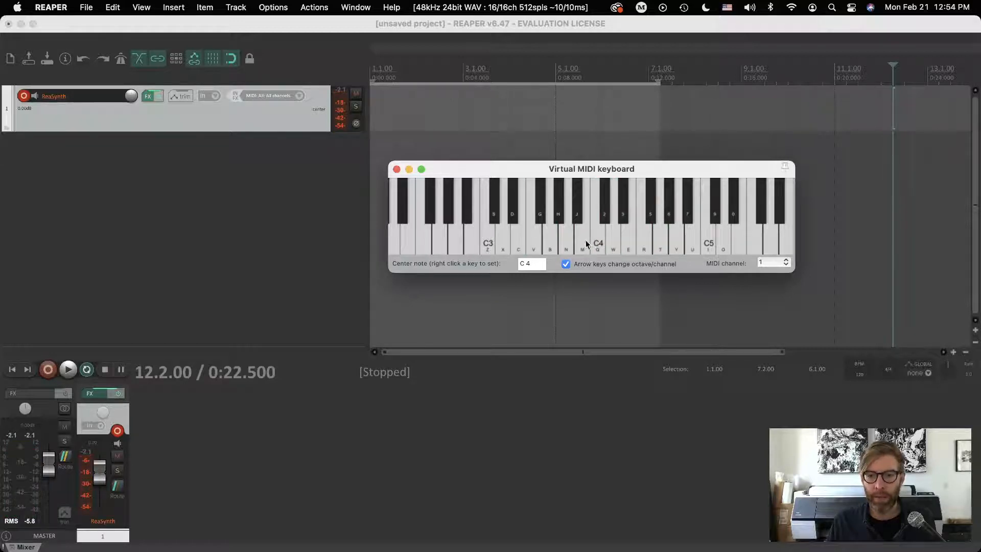
pyautogui.press('c')
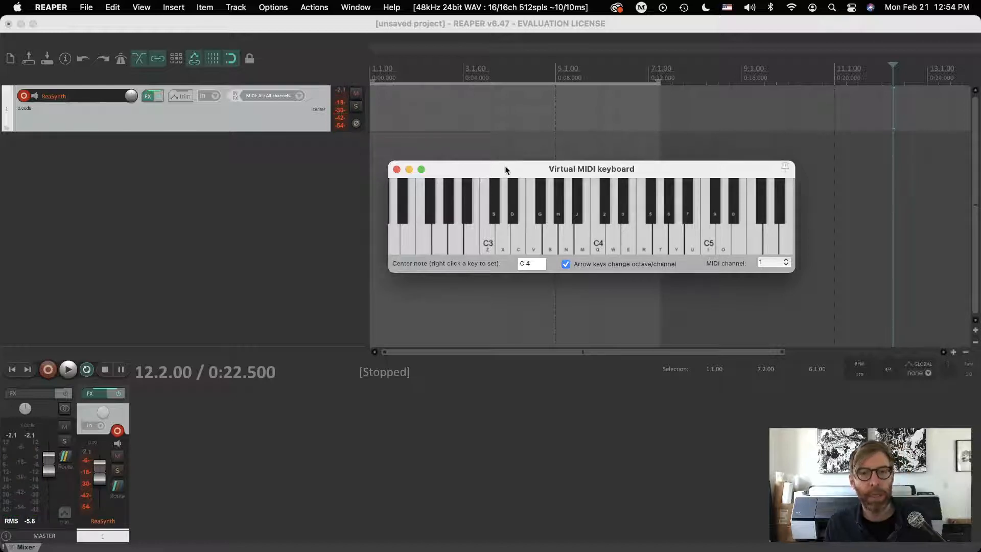
# Move the virtual MIDI keyboard below the timeline and return the edit cursor to the project start
pyautogui.moveTo(506, 169); pyautogui.dragTo(478, 385)
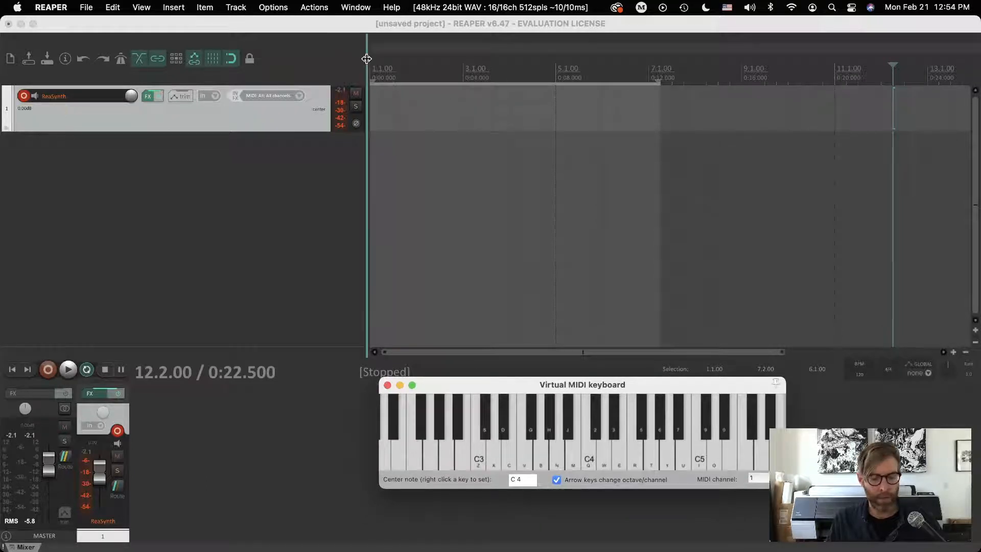
pyautogui.press('w')
pyautogui.click(888, 77)
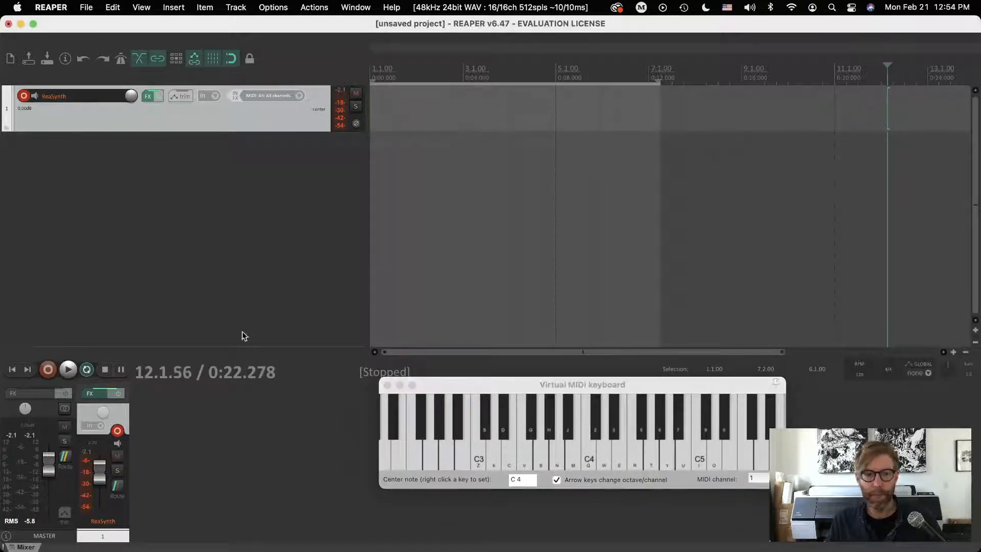
pyautogui.click(13, 369)
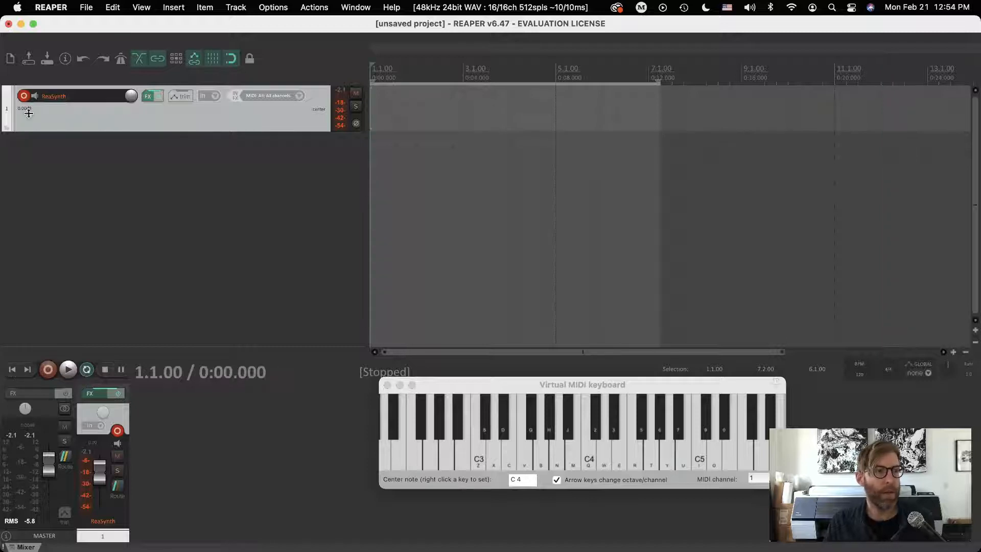
# Record C4, C4, G4, E4, F4, D4 and C4 on the ReaSynth track with the virtual MIDI keyboard, and stop the transport
pyautogui.click(47, 370)
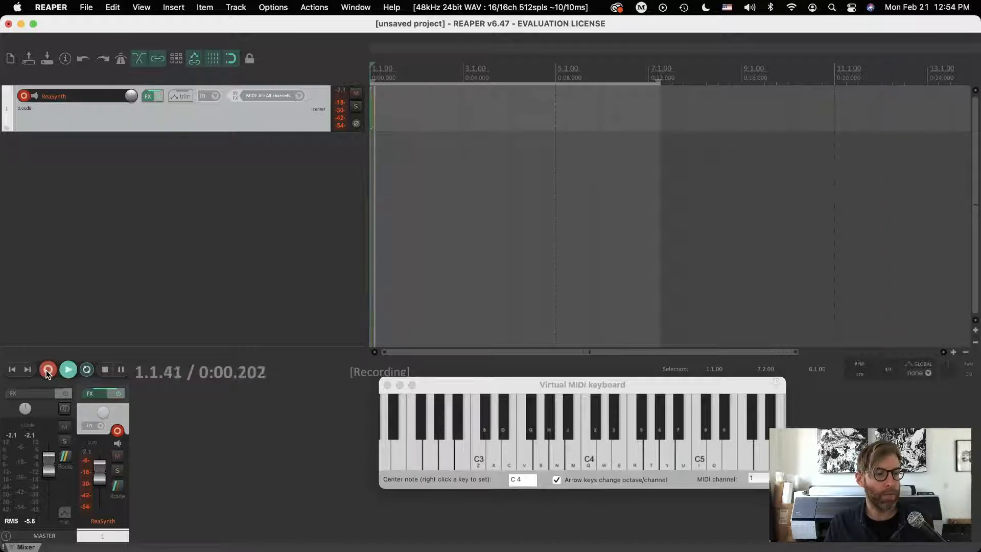
pyautogui.click(587, 452)
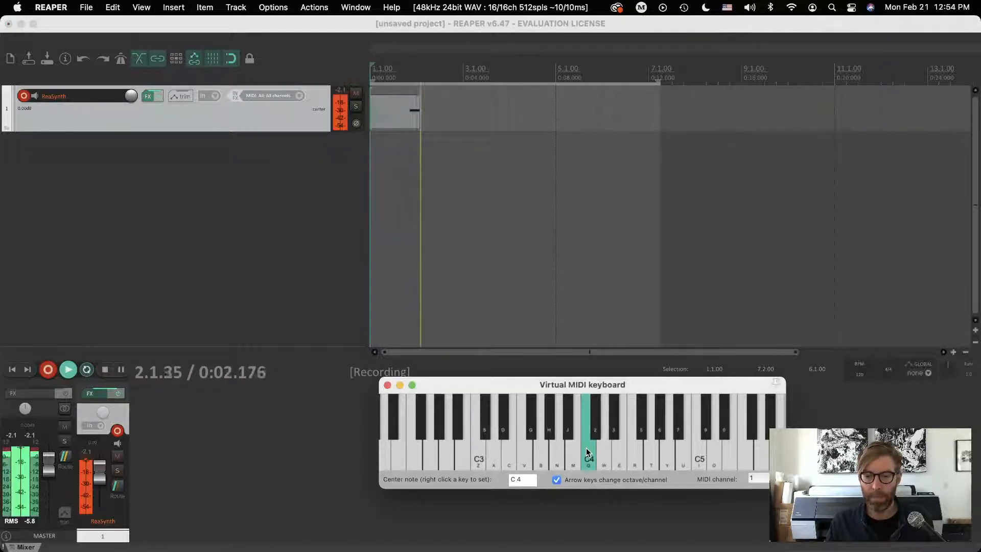
pyautogui.click(588, 452)
pyautogui.click(650, 451)
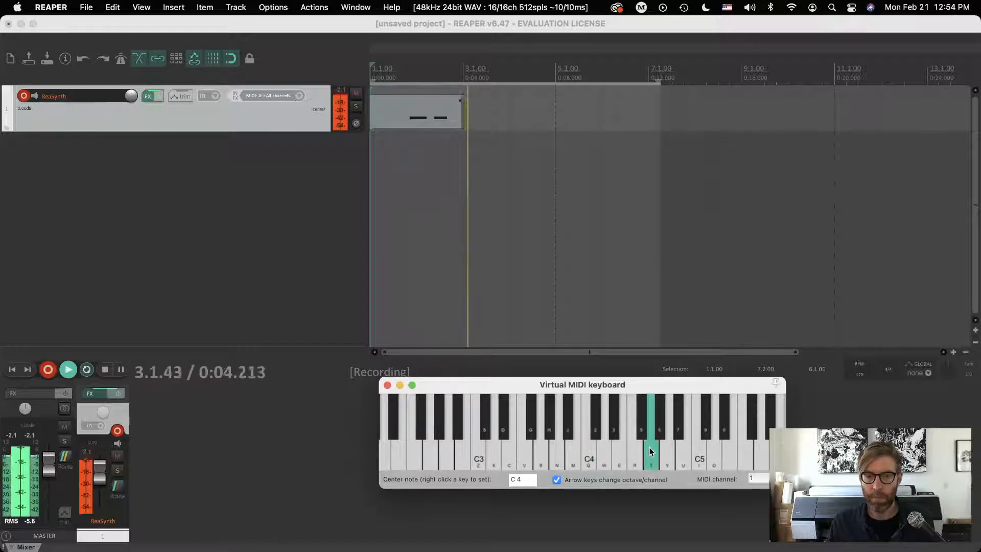
pyautogui.click(619, 453)
pyautogui.click(634, 453)
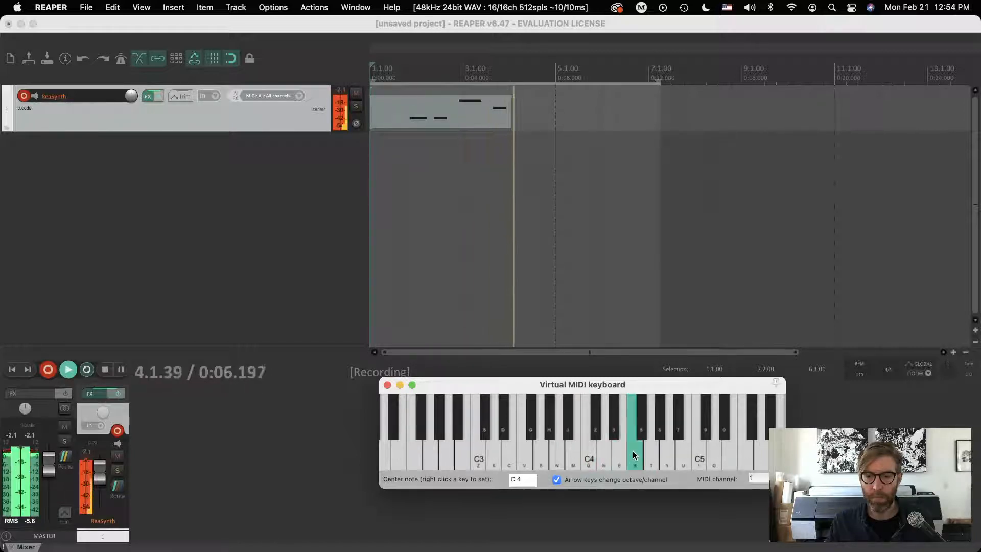
pyautogui.click(603, 455)
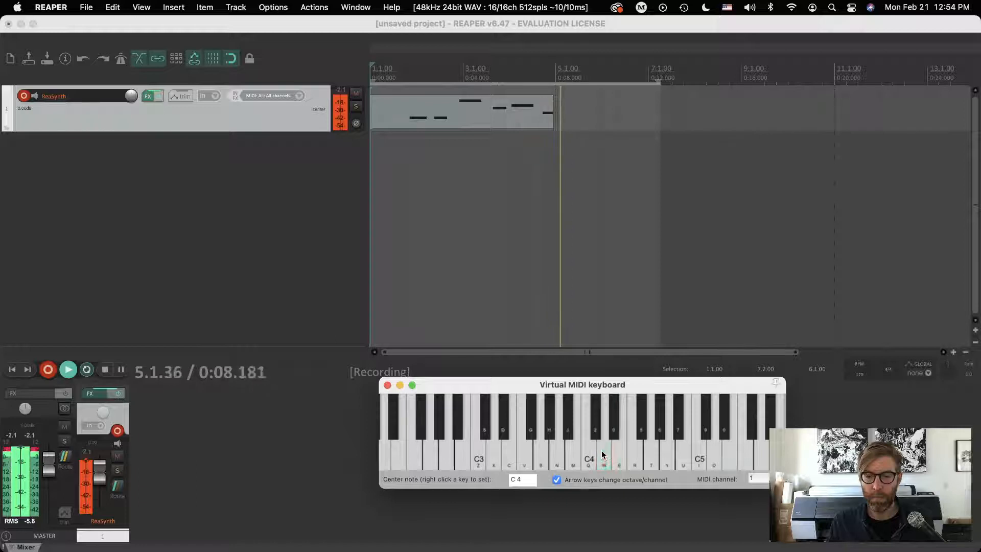
pyautogui.click(588, 454)
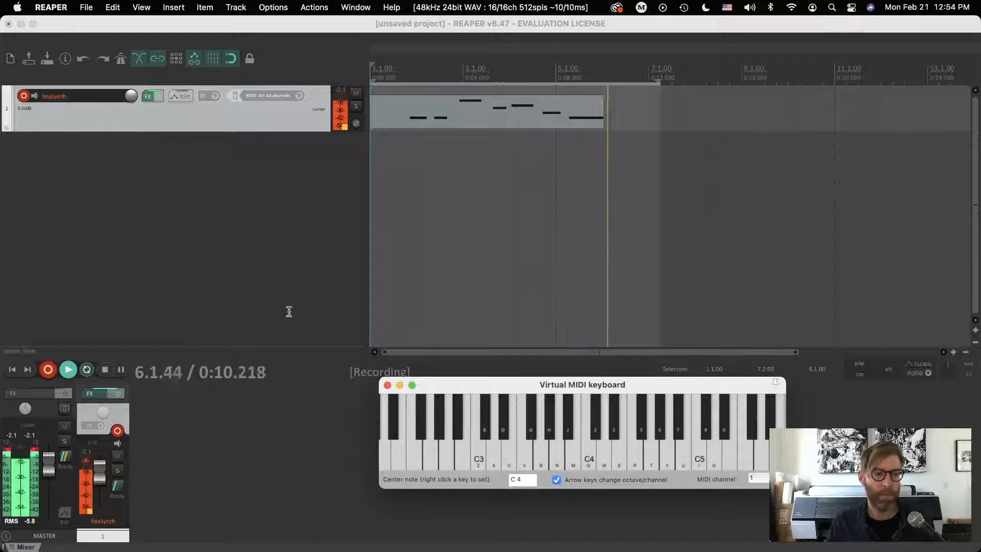
pyautogui.click(48, 370)
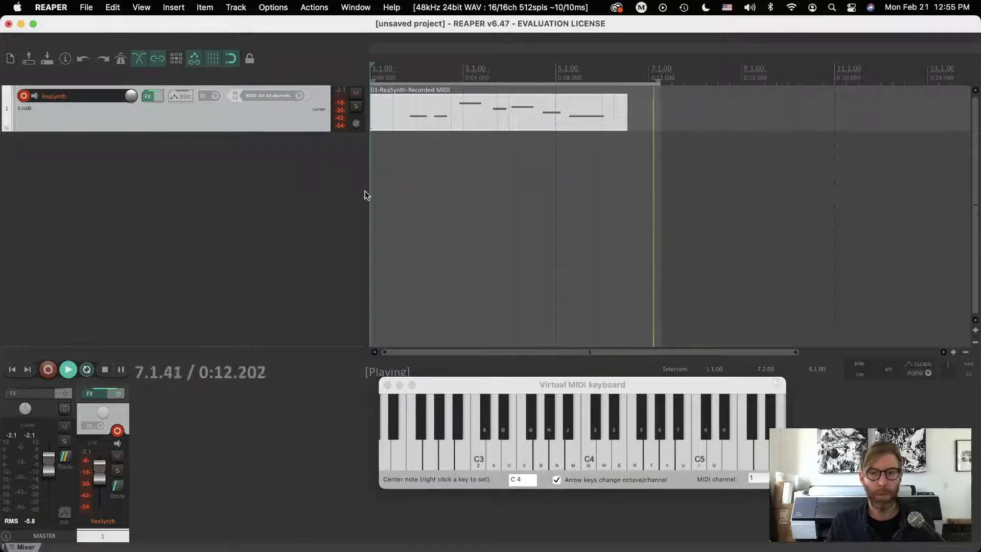
pyautogui.press('space')
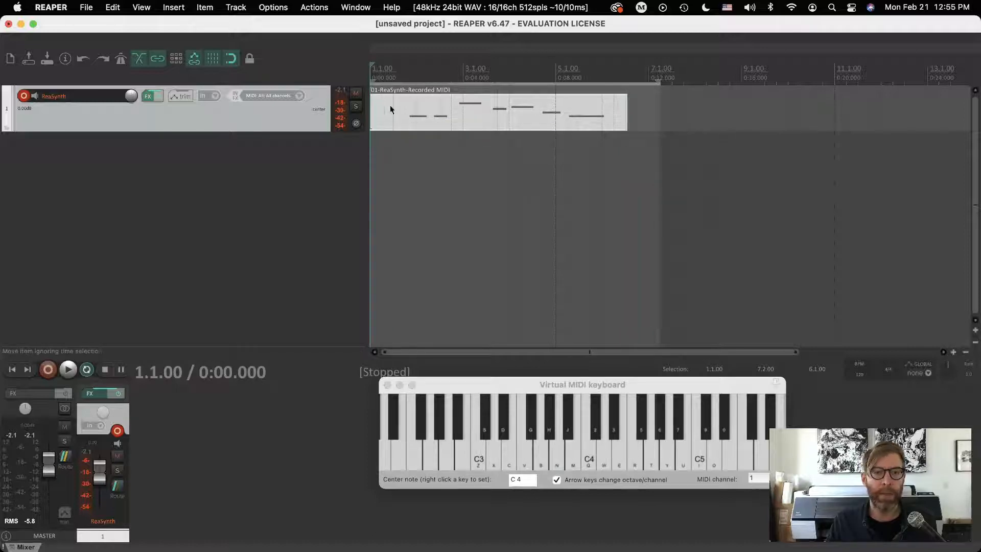
# Trim the empty start and end off the recorded MIDI item so it begins with the first note at the project start
pyautogui.moveTo(372, 125); pyautogui.dragTo(398, 101)
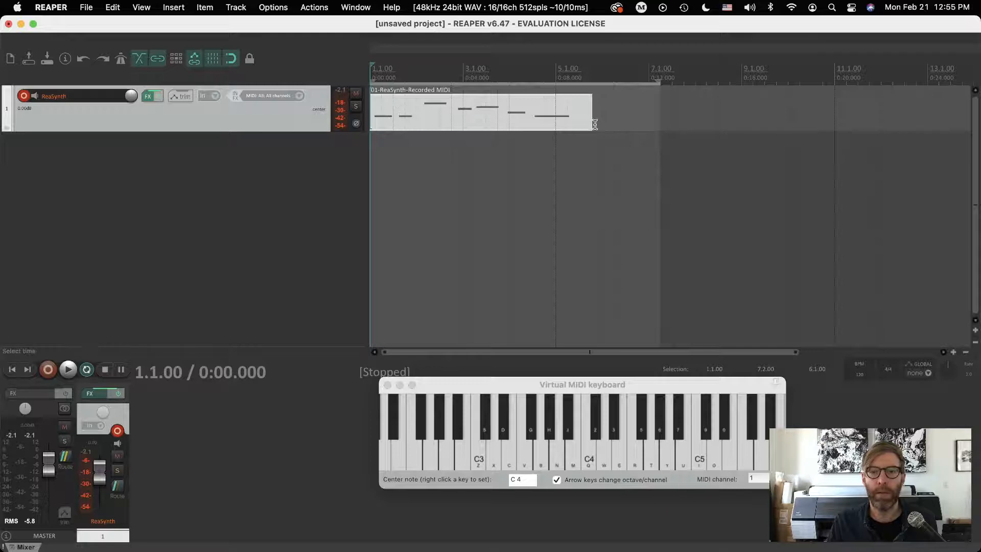
pyautogui.moveTo(589, 123); pyautogui.dragTo(581, 123)
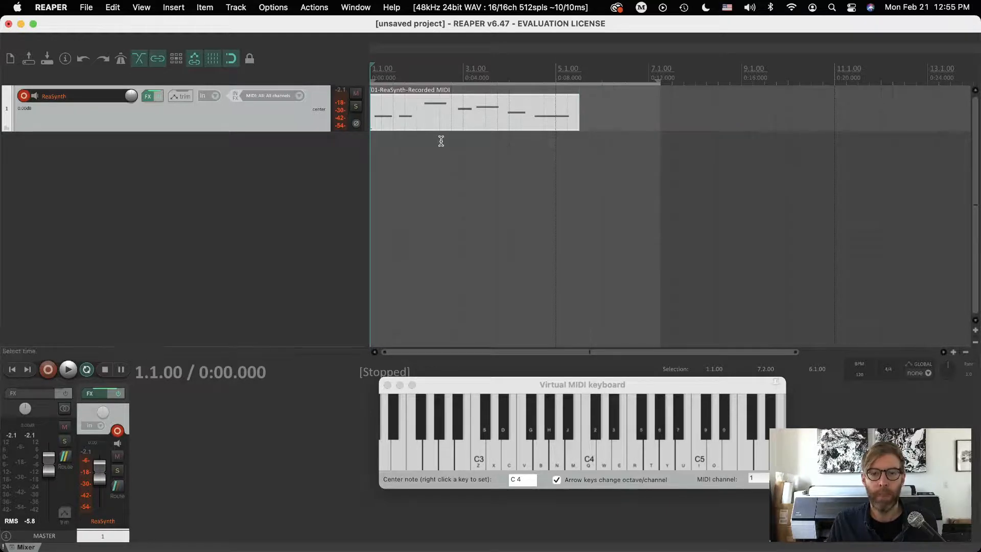
pyautogui.click(436, 118)
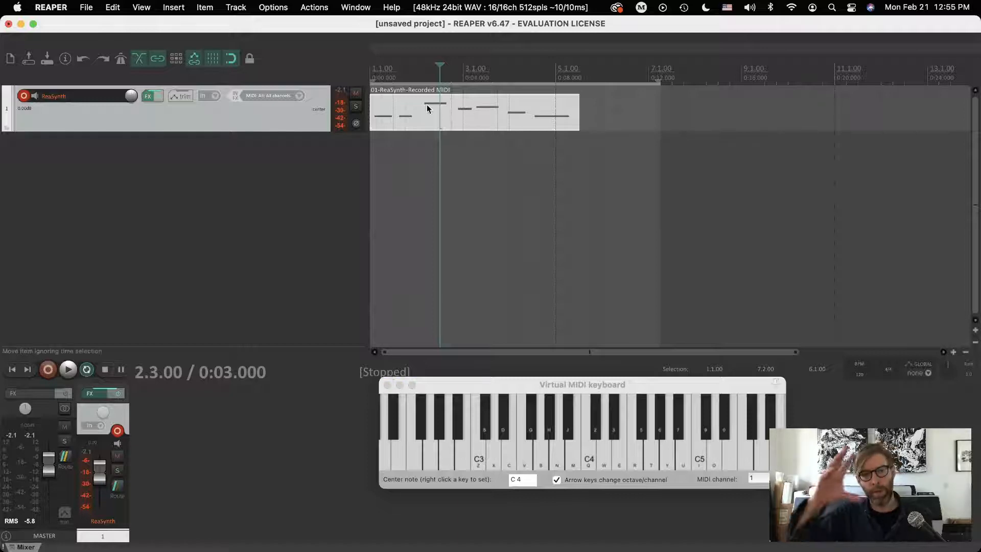
# Open the recorded ReaSynth item in the MIDI editor with all its notes in view
pyautogui.doubleClick(425, 116)
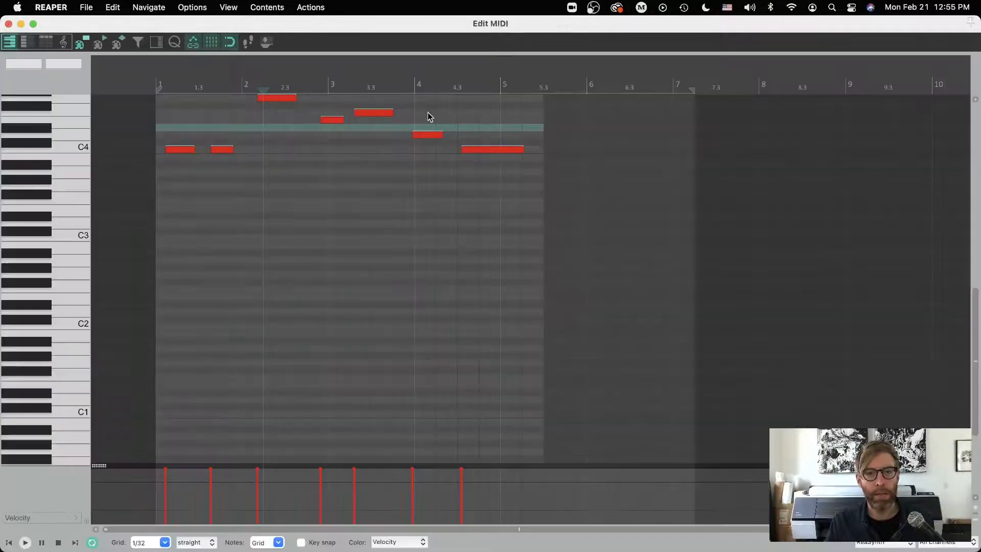
pyautogui.click(9, 24)
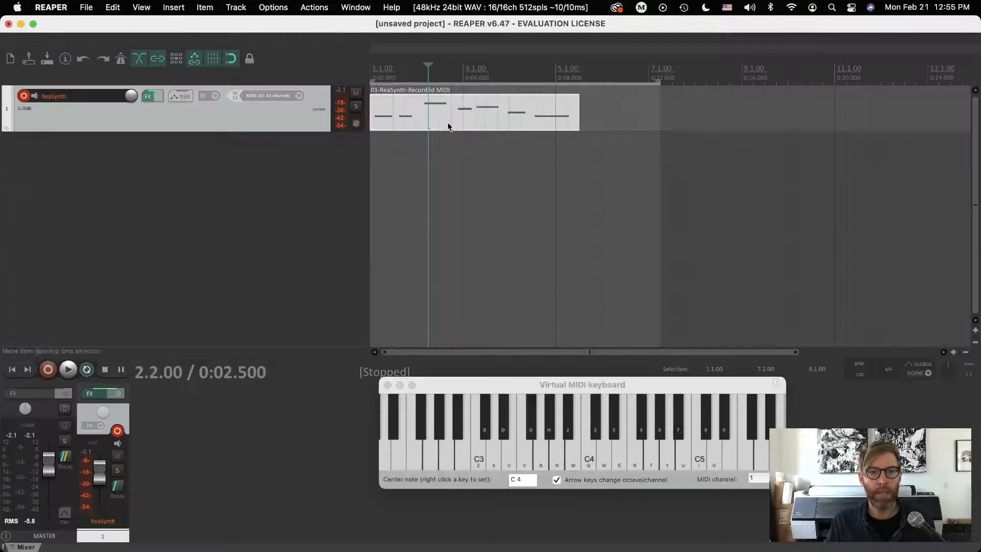
pyautogui.doubleClick(448, 115)
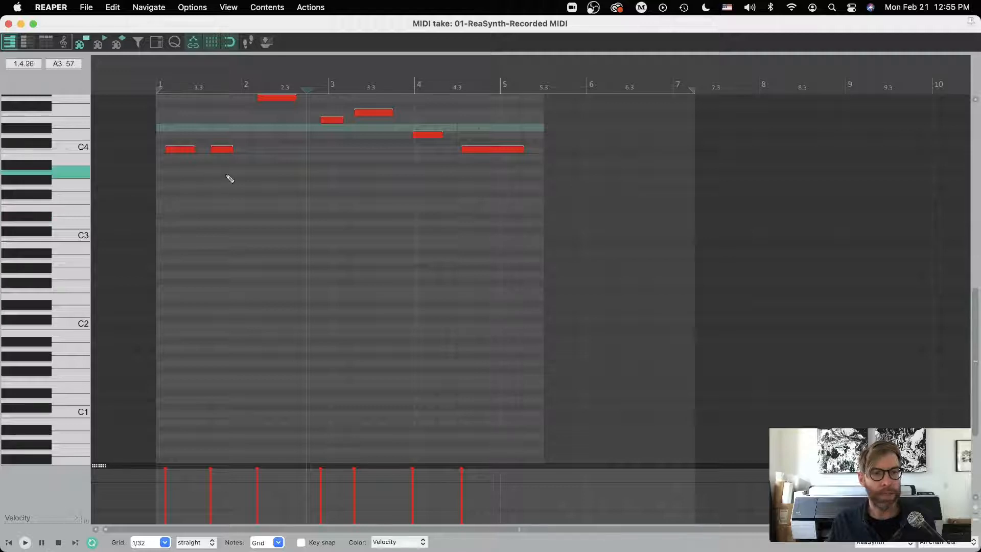
pyautogui.moveTo(976, 333); pyautogui.dragTo(976, 266)
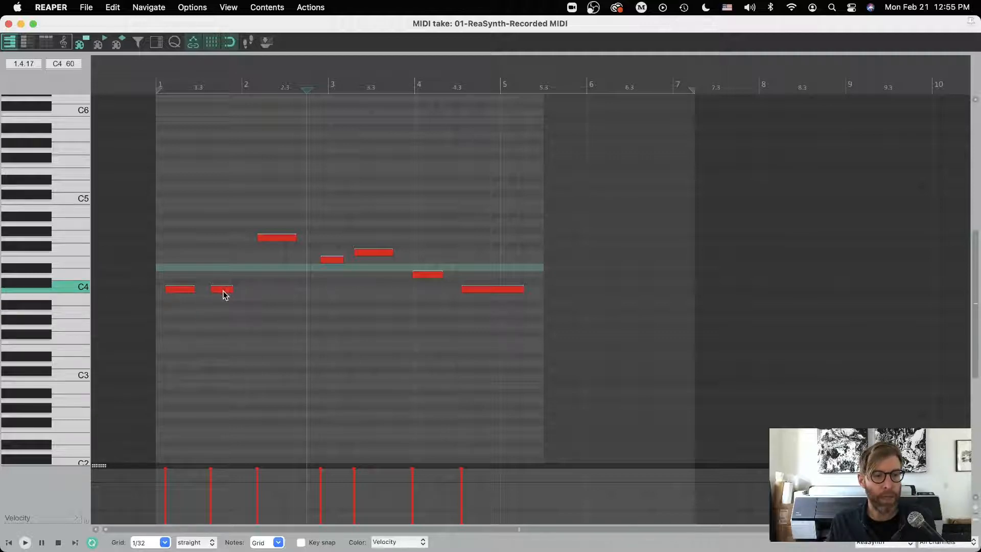
# Nudge the second C4 note and the G4 note in bar 2 onto the nearest grid lines
pyautogui.moveTo(223, 291)
pyautogui.mouseDown()
pyautogui.moveTo(279, 290)
pyautogui.moveTo(239, 292)
pyautogui.mouseUp()
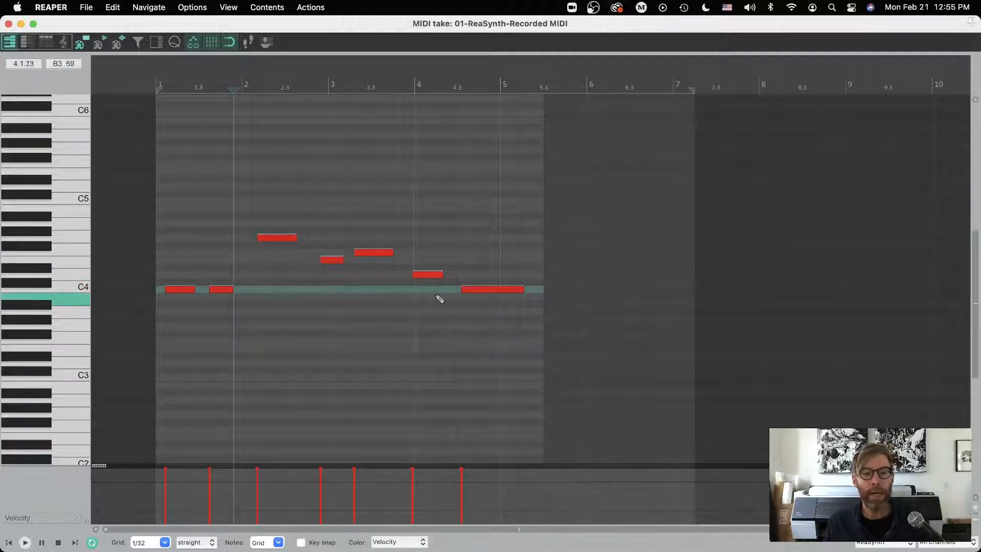
pyautogui.rightClick(265, 189)
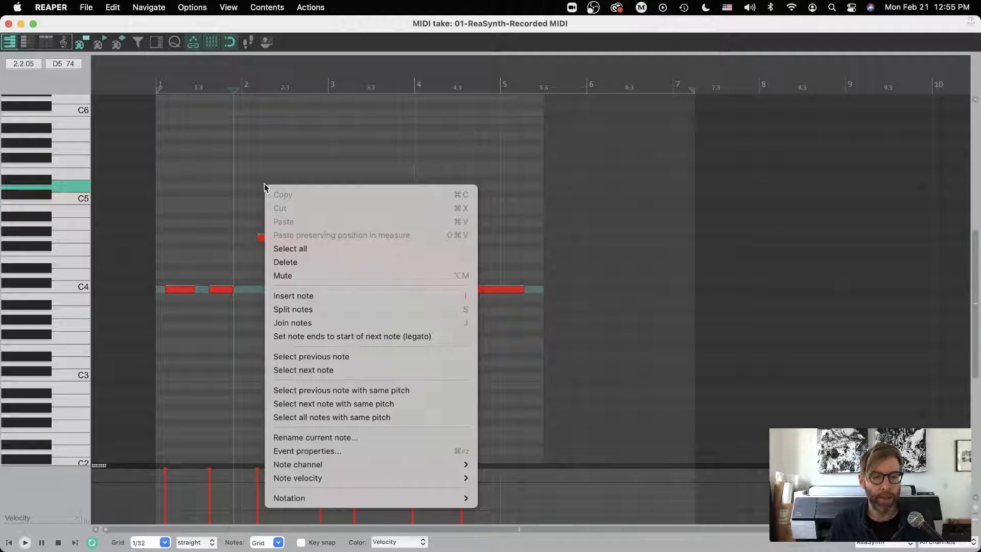
pyautogui.click(242, 367)
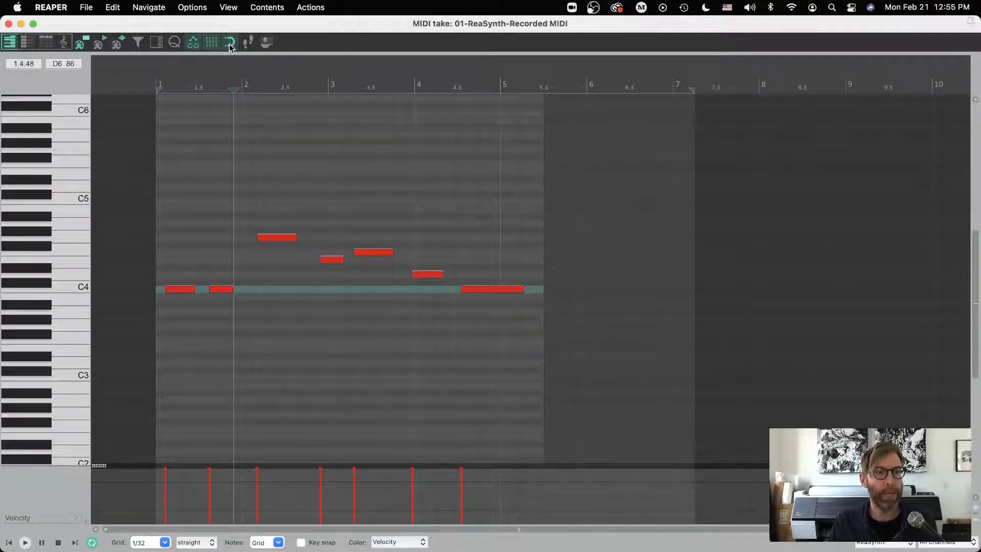
pyautogui.moveTo(264, 239); pyautogui.dragTo(270, 239)
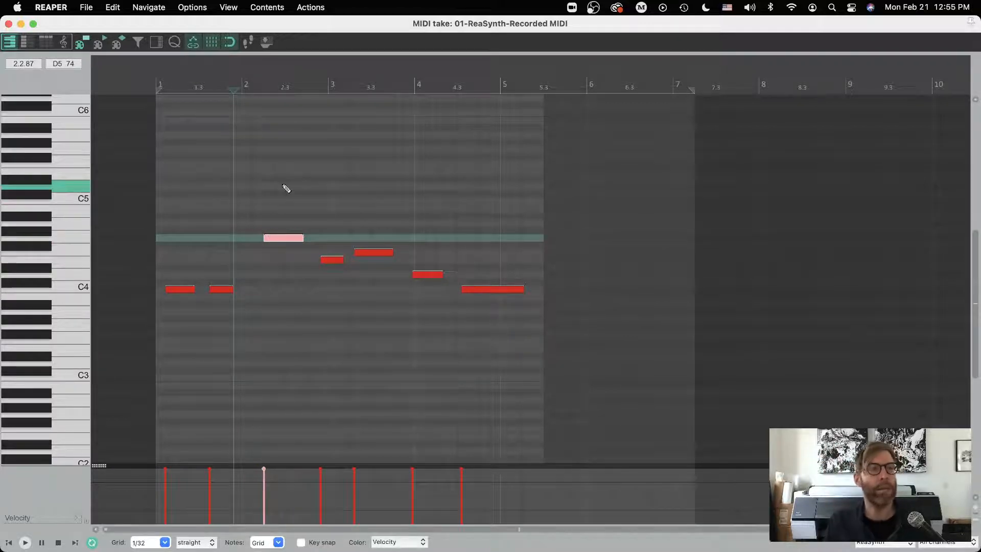
# Quantize the selected G4 note's position to the grid at 100% strength with Fix overlaps, and close the MIDI editor
pyautogui.click(173, 44)
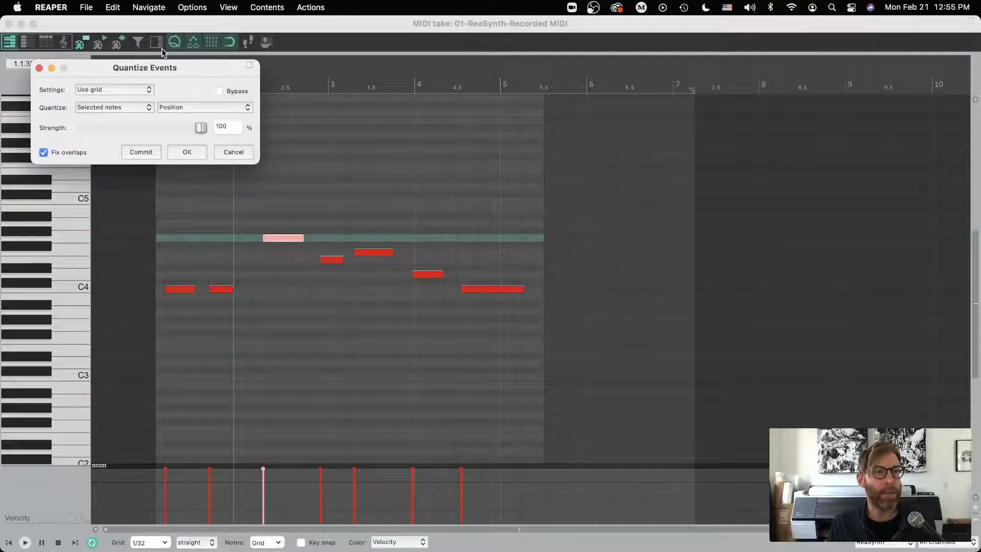
pyautogui.click(117, 90)
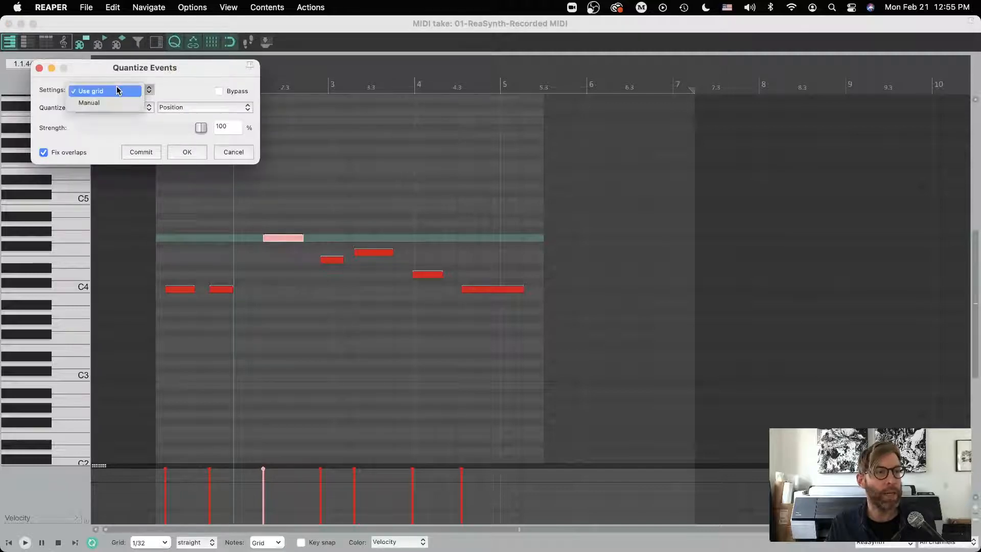
pyautogui.click(105, 89)
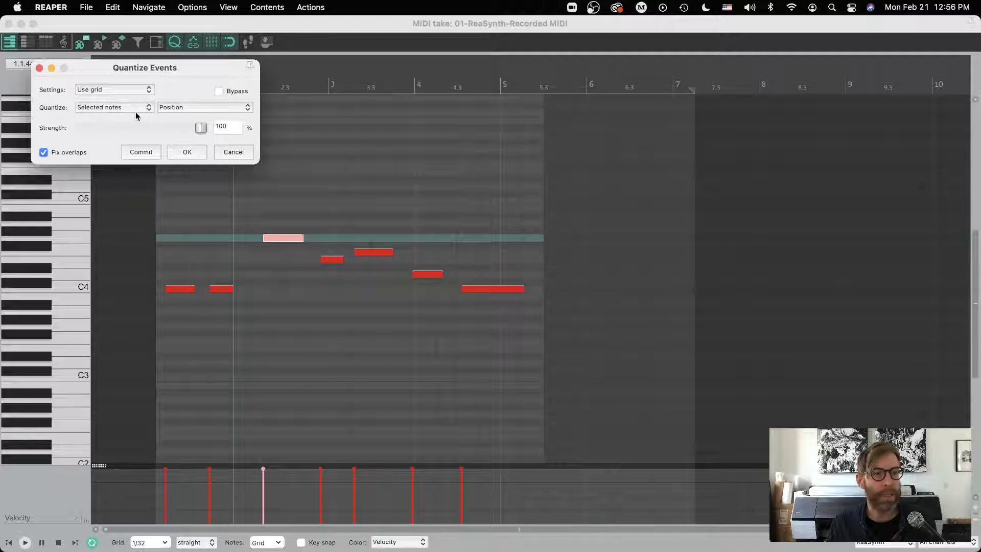
pyautogui.moveTo(190, 71); pyautogui.dragTo(723, 179)
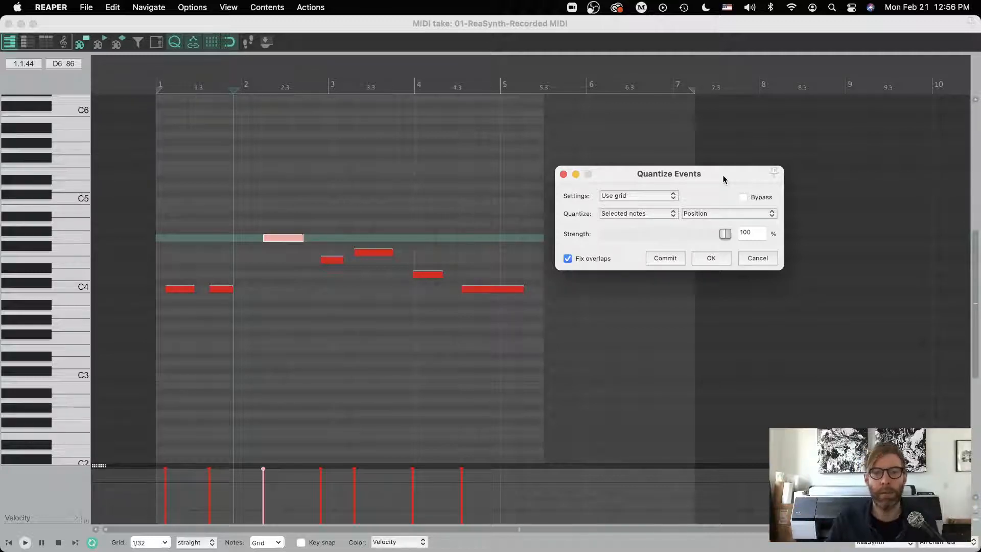
pyautogui.moveTo(722, 174); pyautogui.dragTo(714, 173)
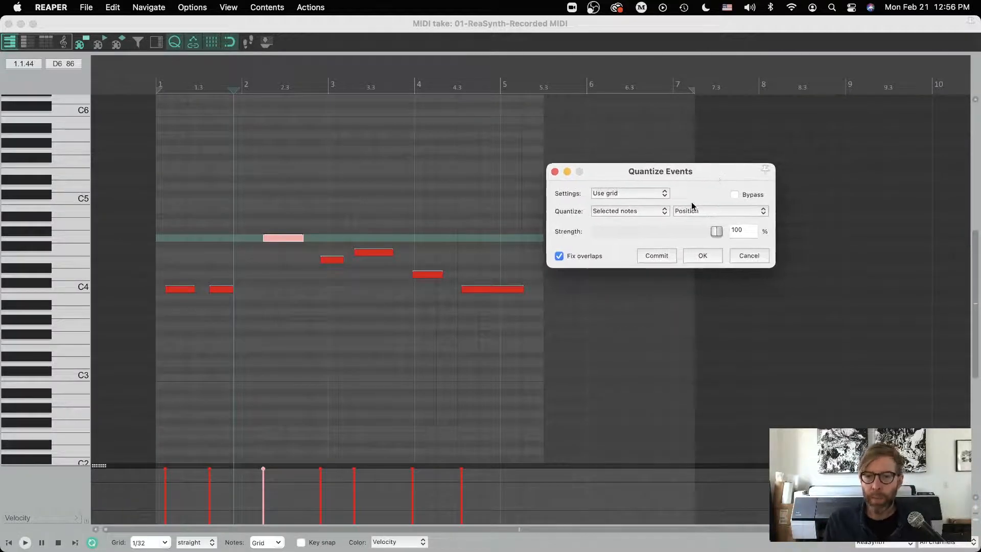
pyautogui.moveTo(610, 173); pyautogui.dragTo(612, 177)
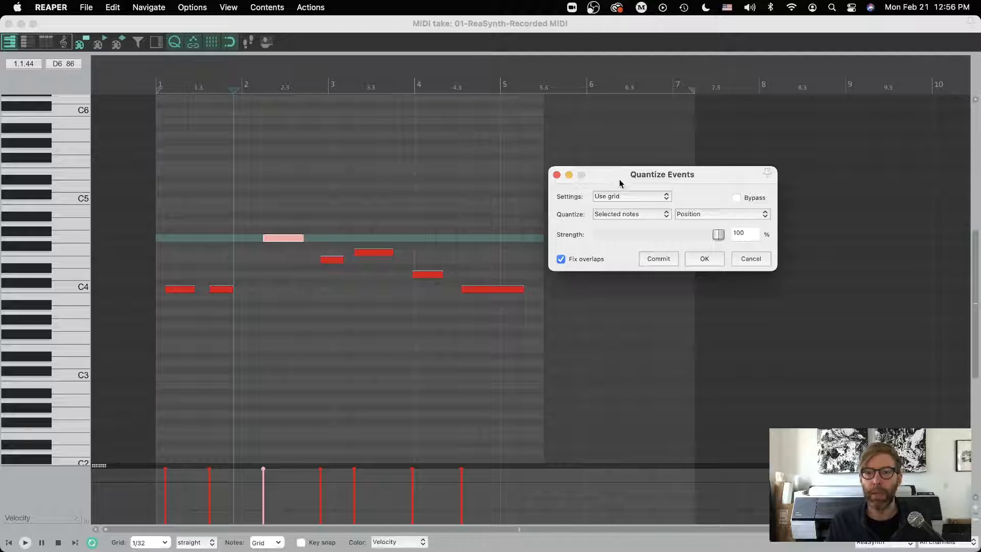
pyautogui.click(628, 214)
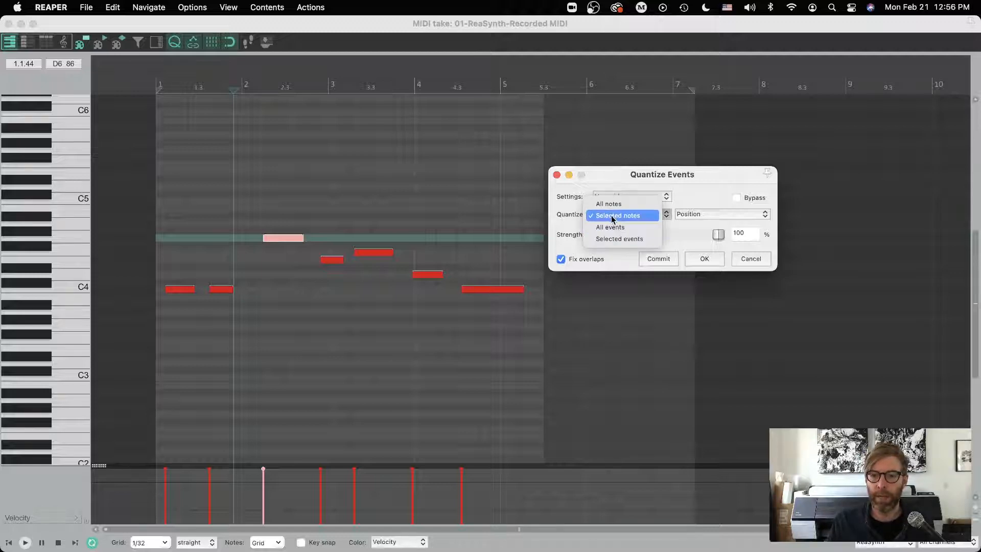
pyautogui.click(708, 169)
pyautogui.moveTo(708, 169); pyautogui.dragTo(706, 153)
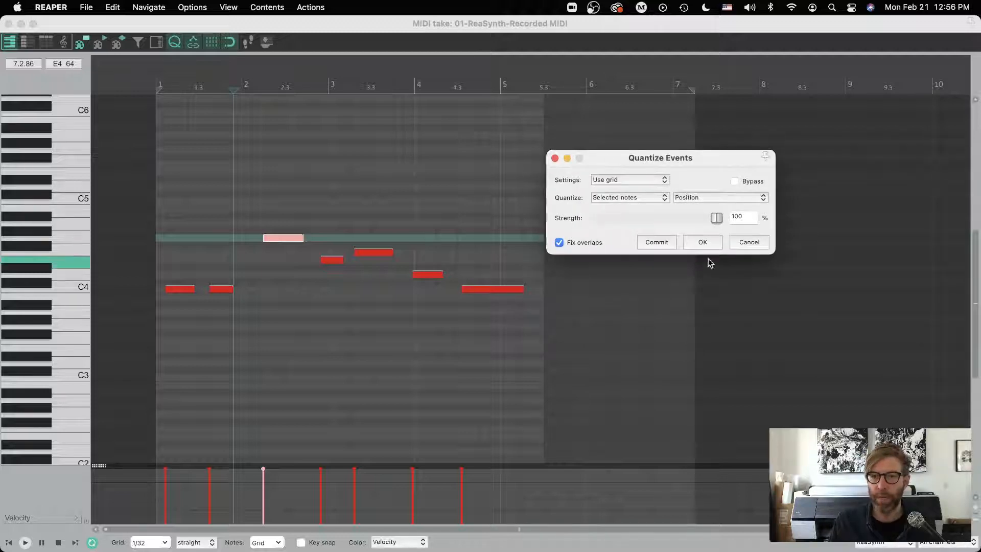
pyautogui.click(702, 242)
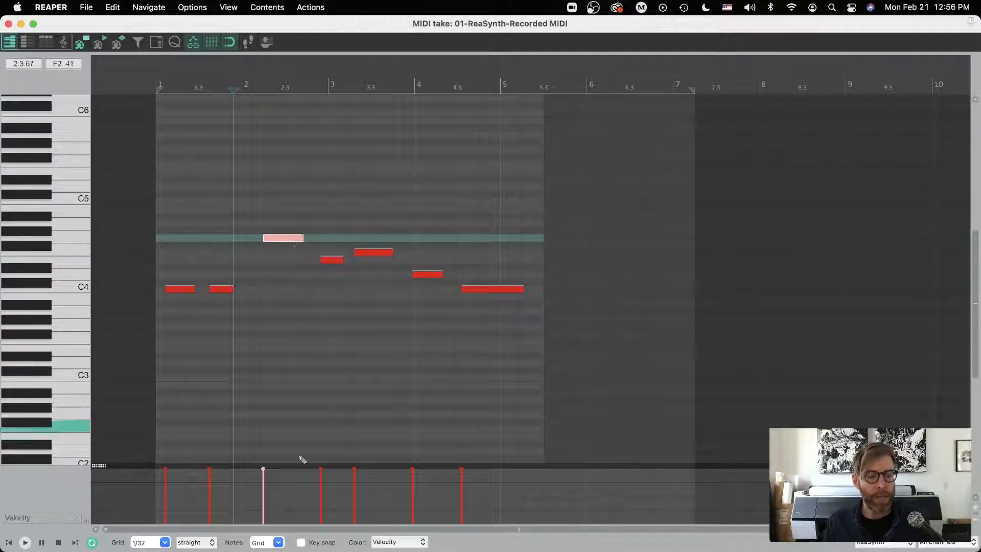
pyautogui.click(8, 24)
# Reopen the recorded item in the MIDI editor and lower the F4, E4 and G4 velocities to about 64, 45 and 79
pyautogui.moveTo(506, 389); pyautogui.dragTo(484, 385)
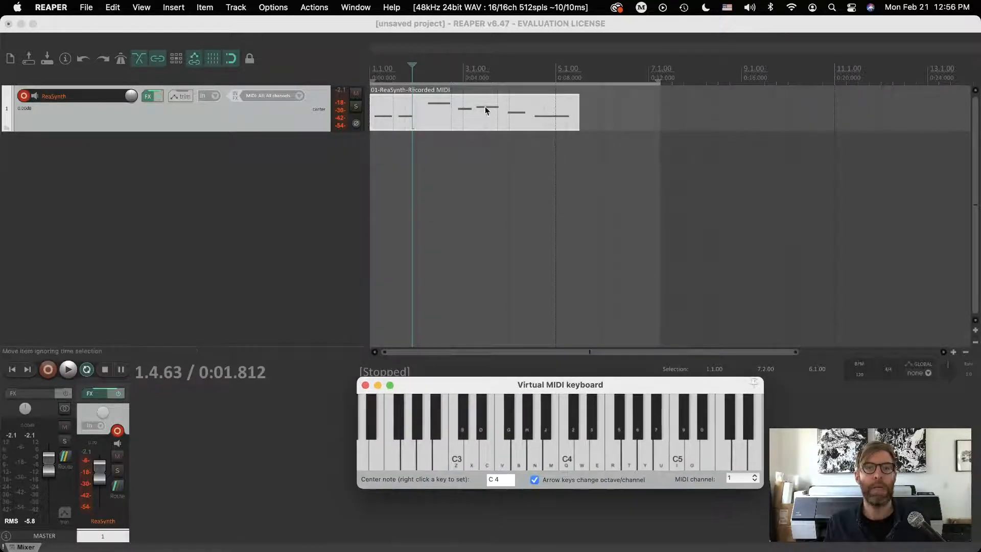
pyautogui.doubleClick(464, 117)
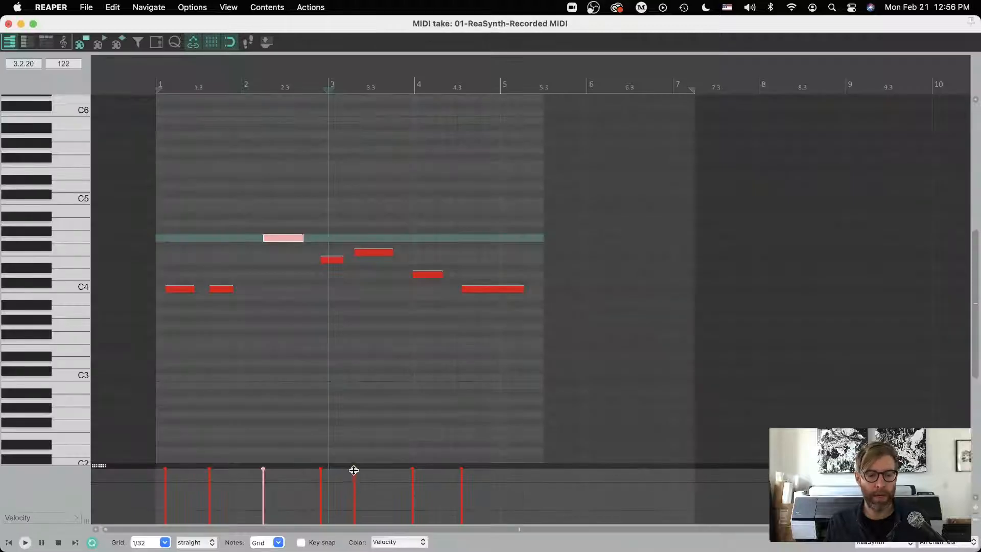
pyautogui.moveTo(355, 469); pyautogui.dragTo(320, 505)
pyautogui.moveTo(263, 474)
pyautogui.mouseDown()
pyautogui.moveTo(262, 499)
pyautogui.moveTo(265, 481)
pyautogui.mouseUp()
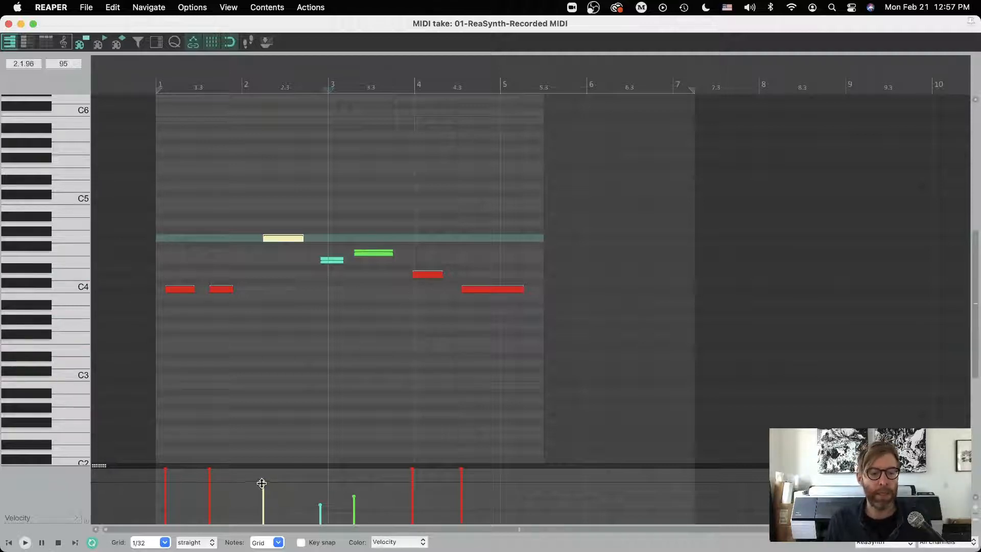
pyautogui.moveTo(263, 482)
pyautogui.mouseDown()
pyautogui.moveTo(263, 499)
pyautogui.moveTo(264, 489)
pyautogui.mouseUp()
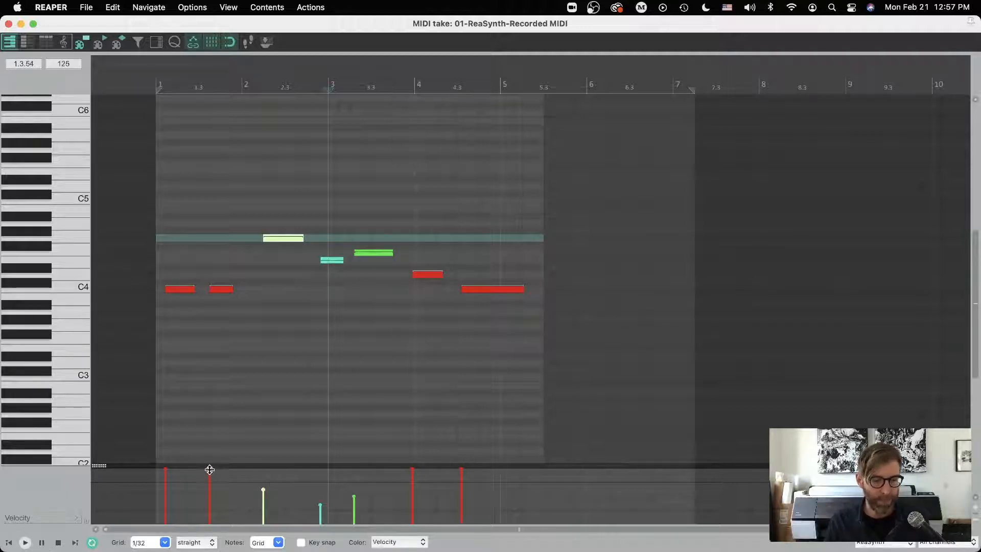
# Set the second C4's velocity to about 46, the first C4's to 33 and G4's to 118, and lower D4 and the last C4
pyautogui.moveTo(210, 468); pyautogui.dragTo(210, 506)
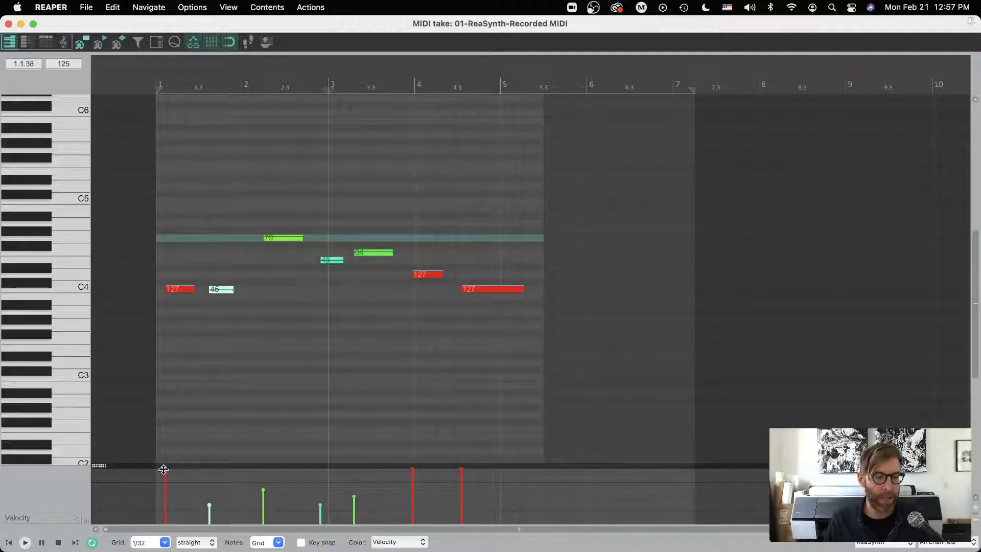
pyautogui.moveTo(165, 468); pyautogui.dragTo(170, 510)
pyautogui.moveTo(264, 489); pyautogui.dragTo(263, 471)
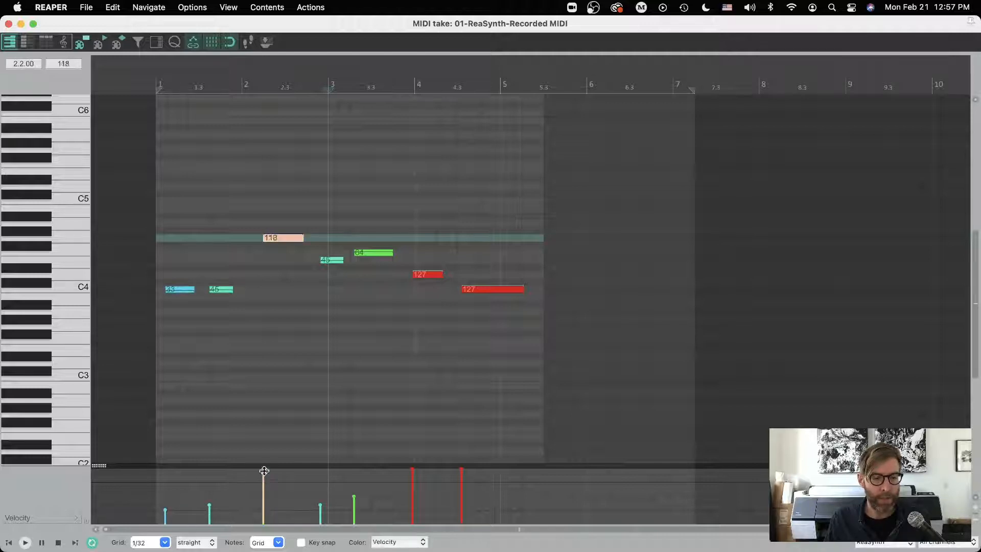
pyautogui.moveTo(412, 470); pyautogui.dragTo(415, 509)
pyautogui.moveTo(462, 474); pyautogui.dragTo(462, 509)
pyautogui.press('v')
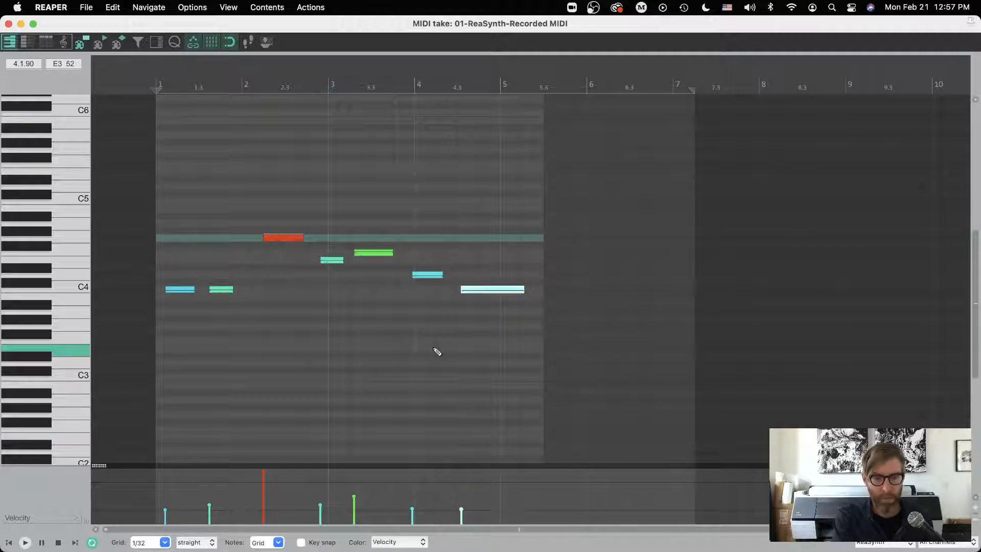
# Play back the recorded notes to hear the edited velocities, and stop near the end
pyautogui.press('space')
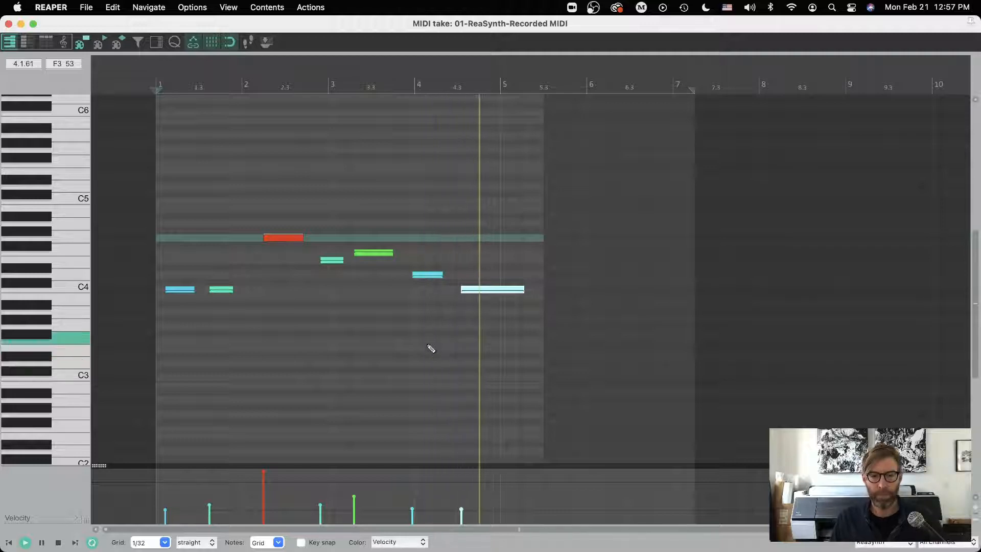
pyautogui.press('space')
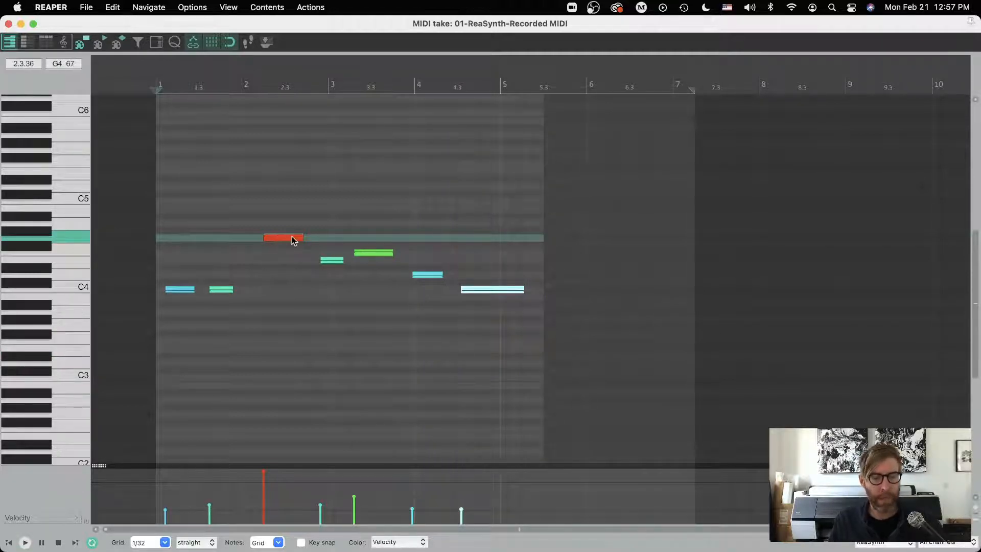
# Switch to Word and review the MIDI Edit window and external keyboard lines in ReaperDemoNotes, and put the document away
pyautogui.press('super+Tab')
pyautogui.click(314, 280)
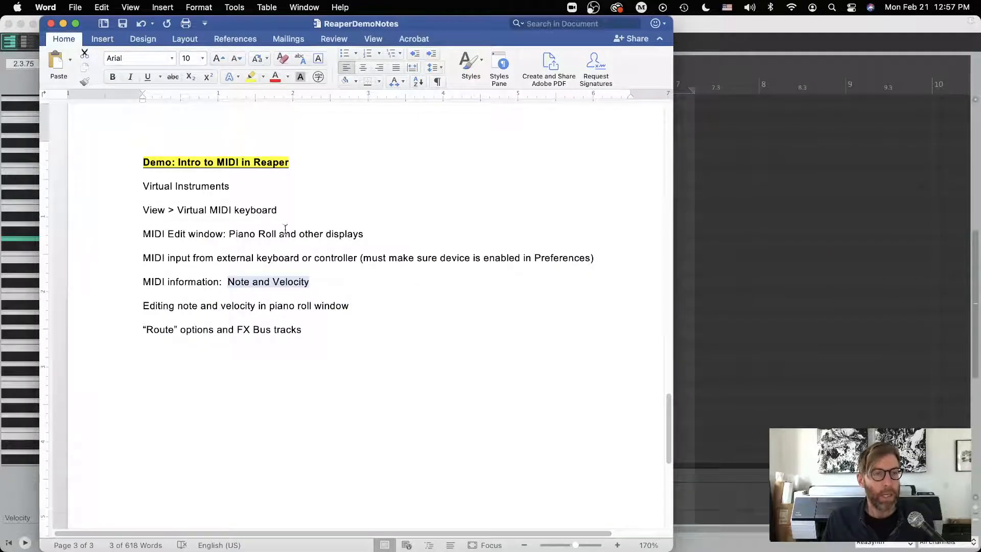
pyautogui.click(223, 236)
pyautogui.moveTo(161, 236); pyautogui.dragTo(322, 237)
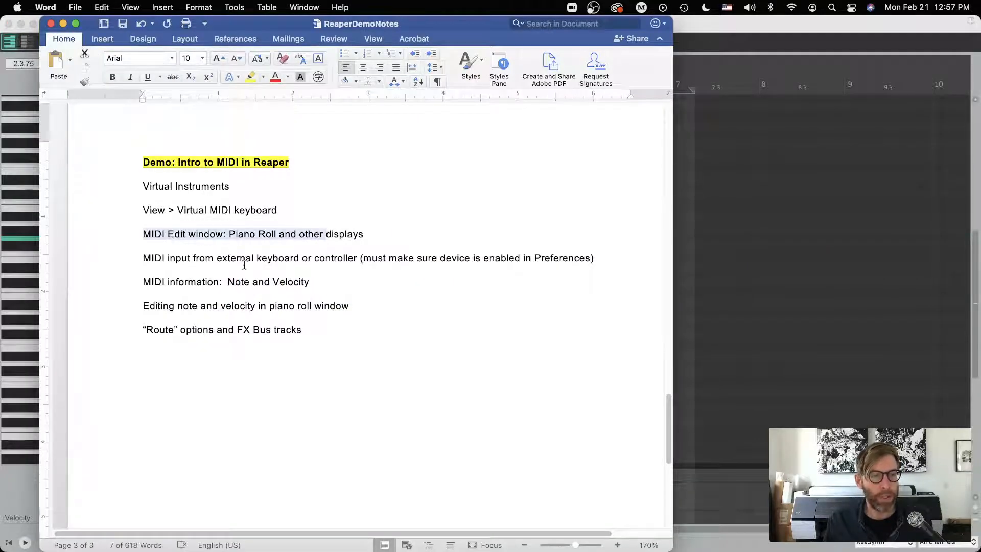
pyautogui.moveTo(196, 259); pyautogui.dragTo(331, 258)
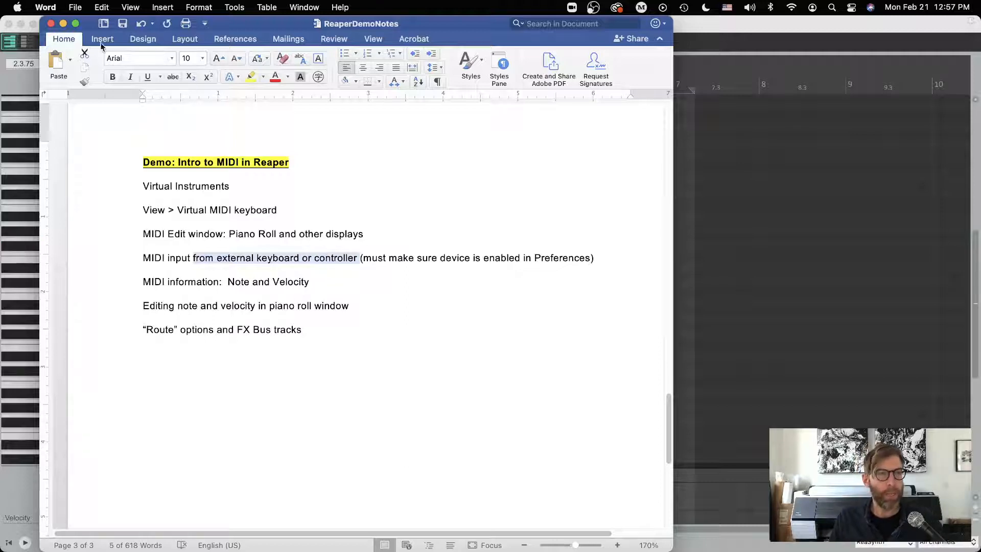
pyautogui.click(38, 51)
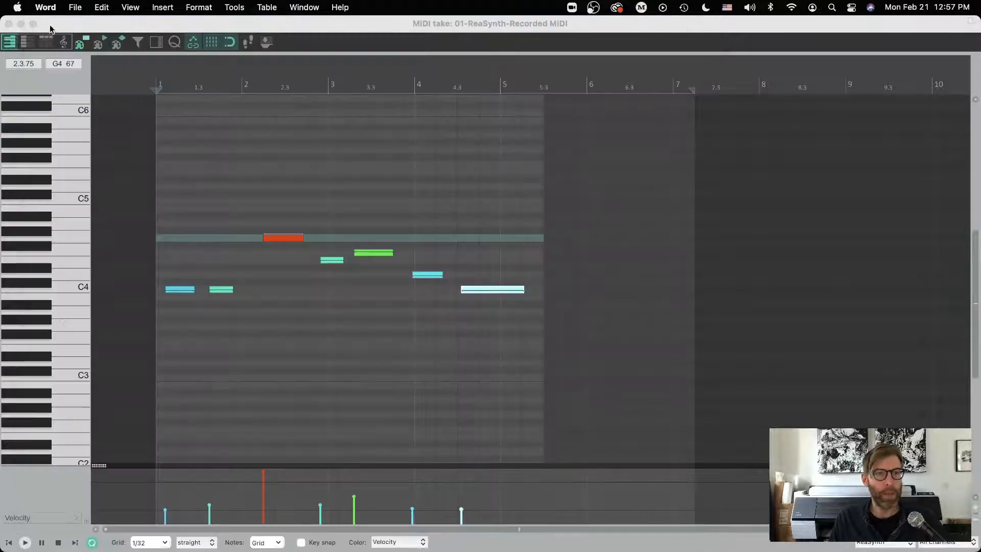
# Close the MIDI editor and the Virtual MIDI keyboard, returning to REAPER's main project window
pyautogui.click(9, 24)
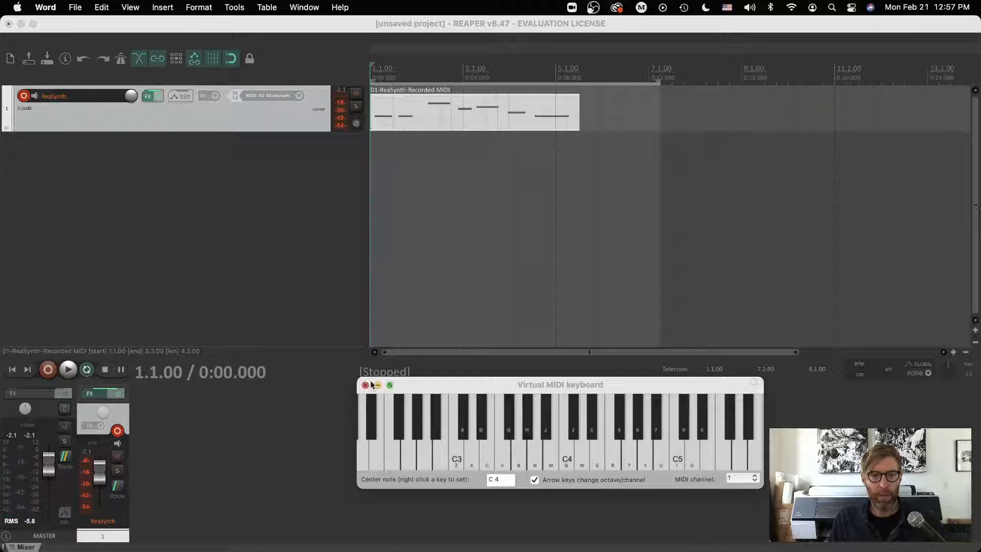
pyautogui.click(366, 385)
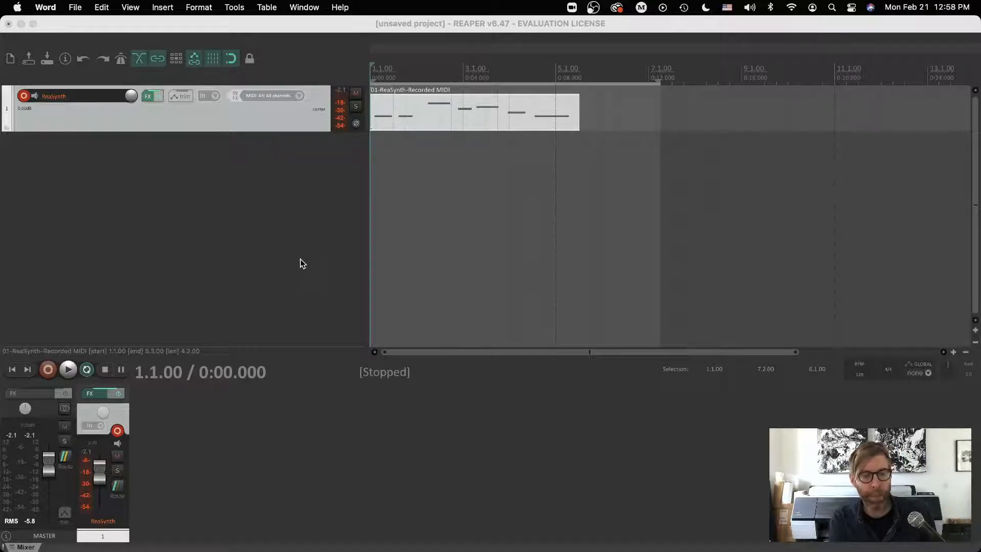
pyautogui.click(165, 166)
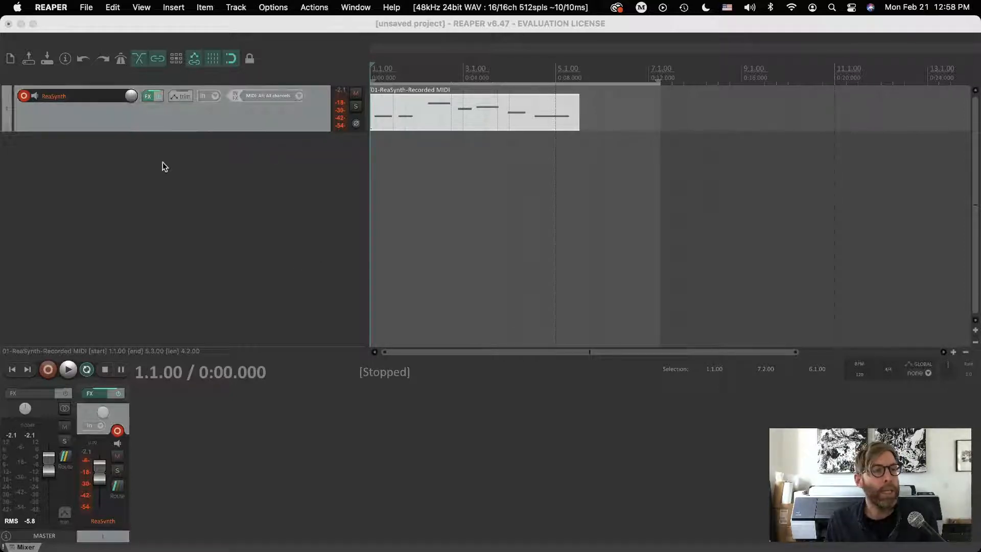
# Check the input enable setting of the KORG INC. - microKEY-25 - KEYBOARD device in the MIDI device preferences, and accept the preferences
pyautogui.click(52, 8)
pyautogui.click(56, 44)
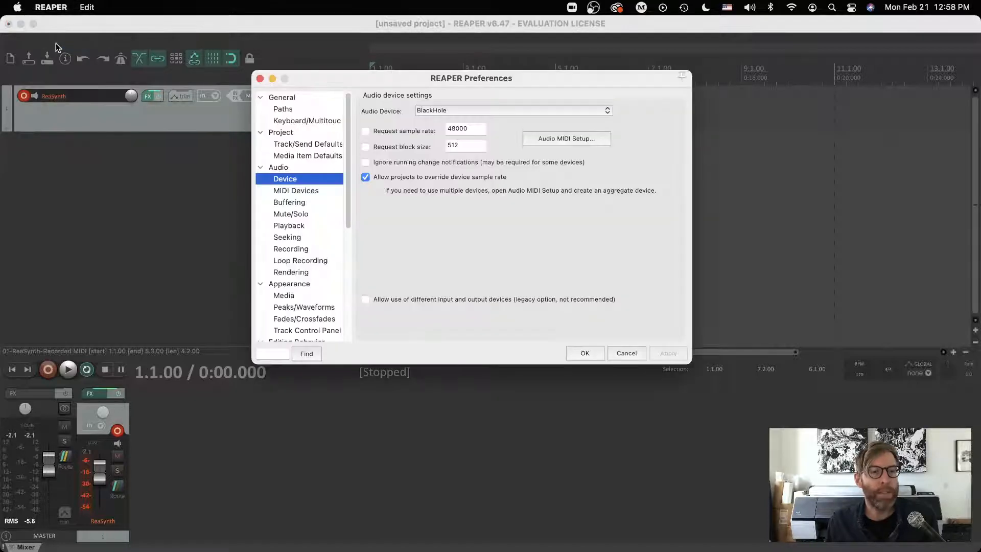
pyautogui.click(290, 192)
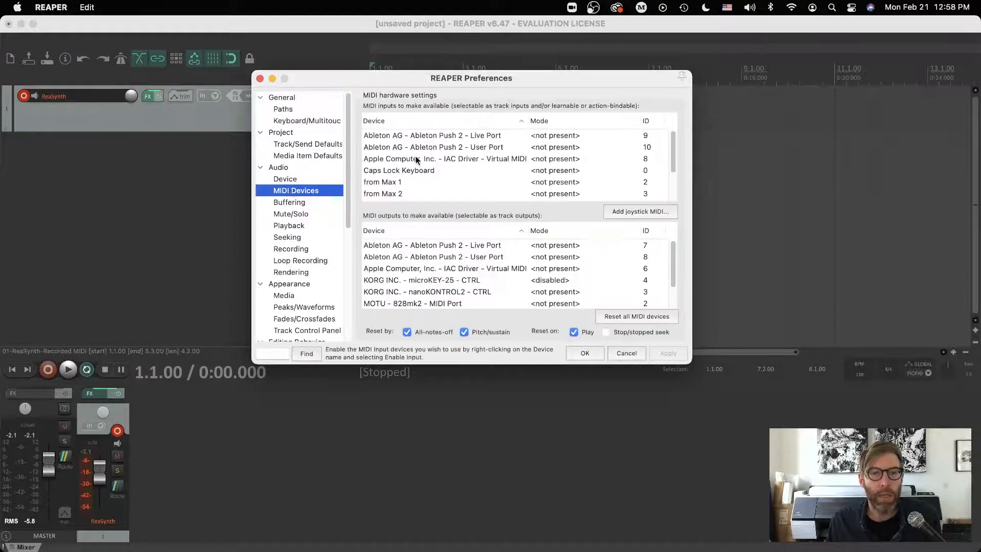
pyautogui.moveTo(434, 80); pyautogui.dragTo(373, 43)
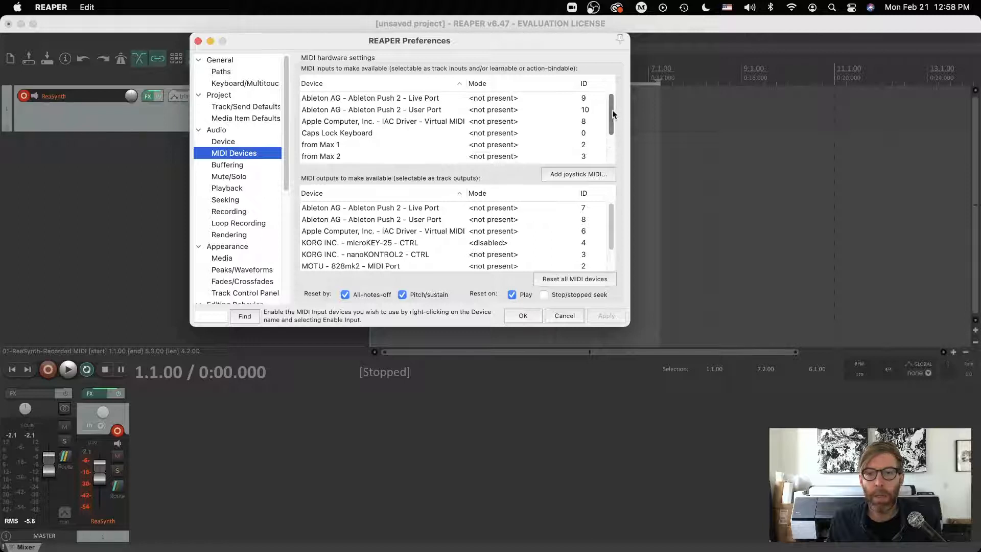
pyautogui.moveTo(612, 101); pyautogui.dragTo(610, 150)
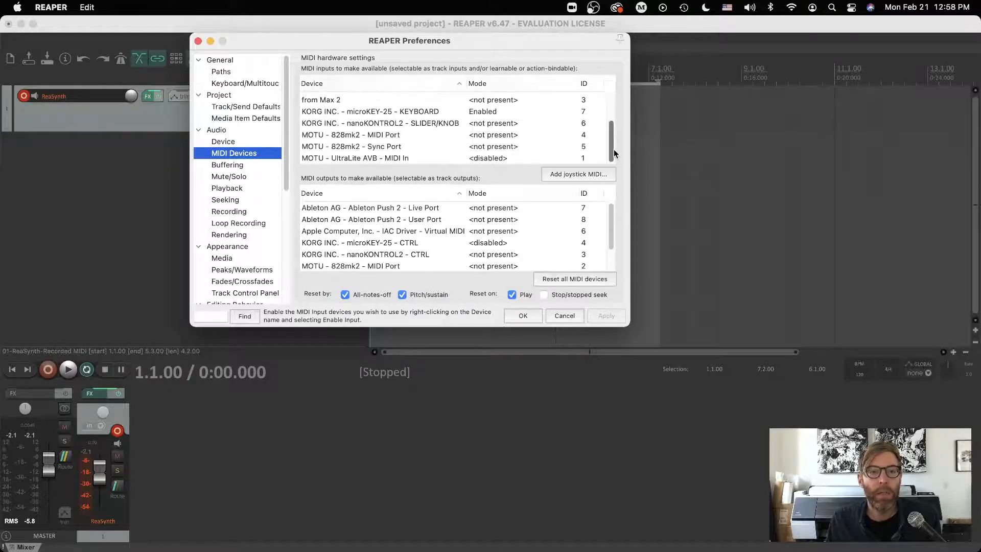
pyautogui.click(360, 112)
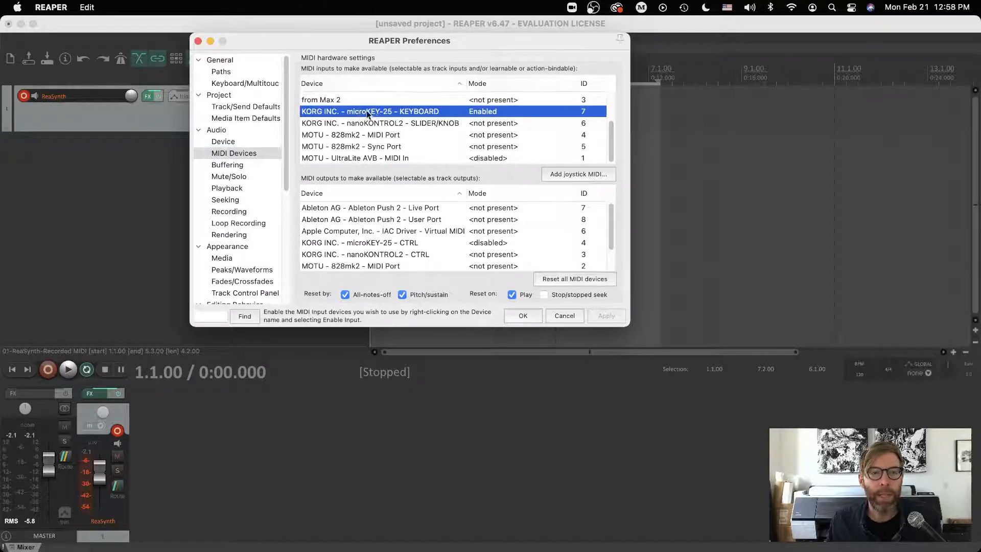
pyautogui.rightClick(480, 115)
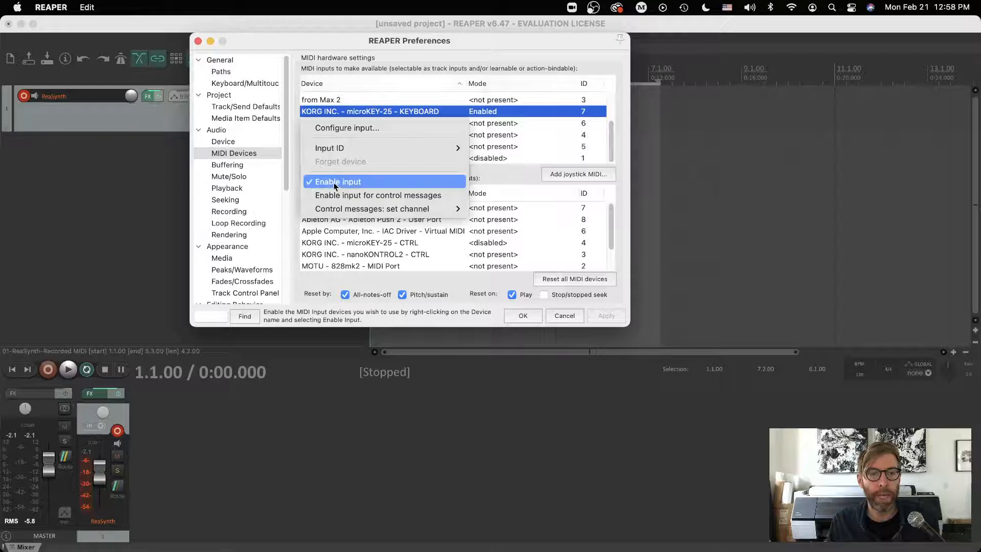
pyautogui.click(523, 112)
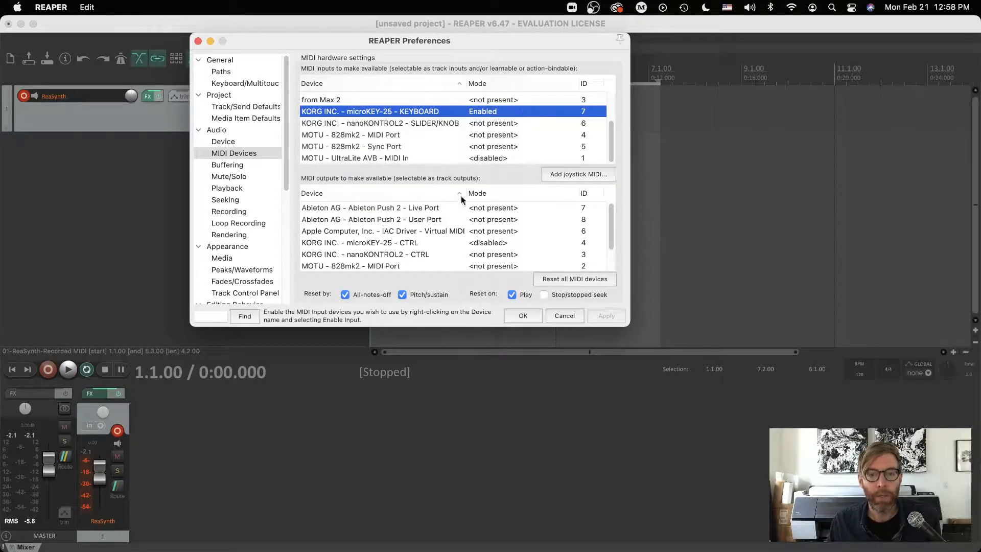
pyautogui.click(523, 316)
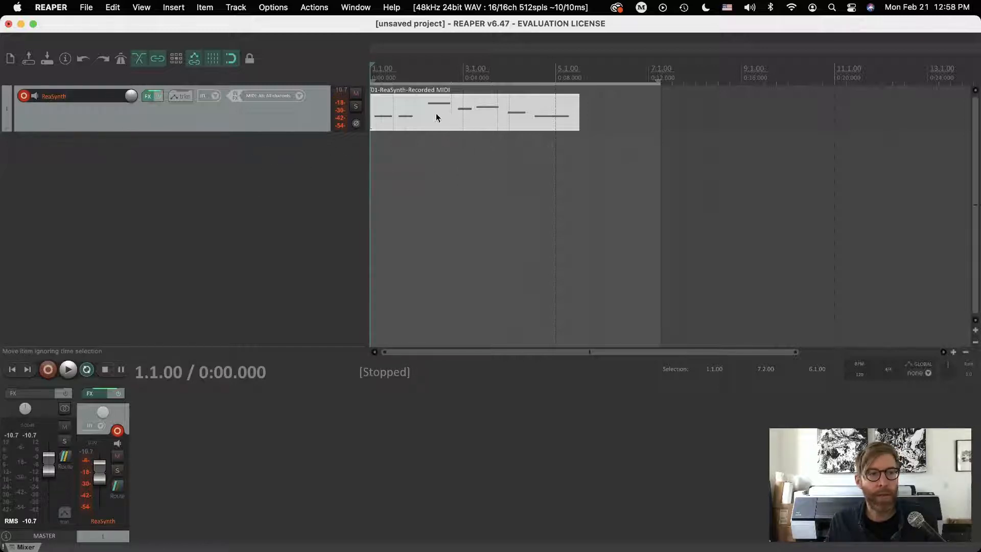
# Duplicate the ReaSynth track and disarm the original track for recording
pyautogui.click(167, 112)
pyautogui.rightClick(135, 121)
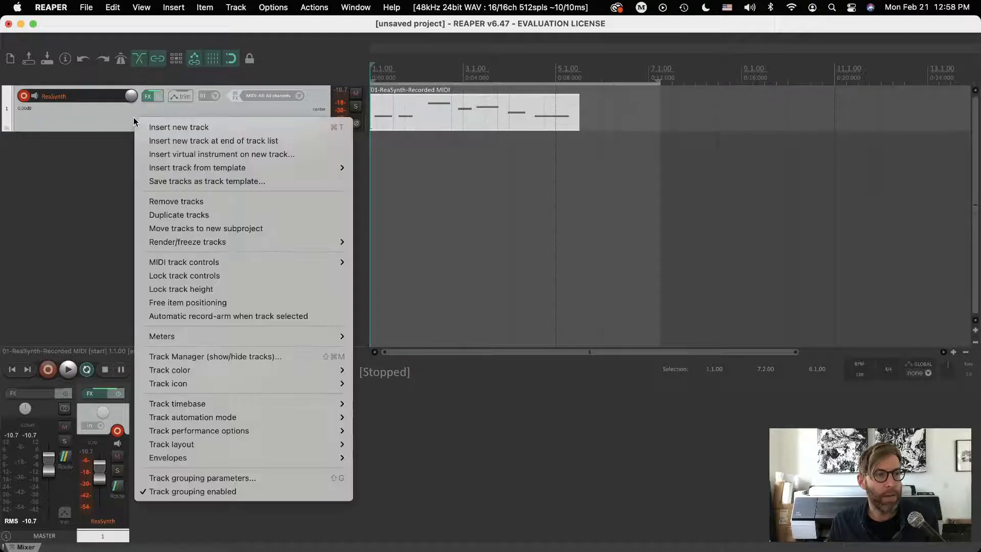
pyautogui.click(193, 215)
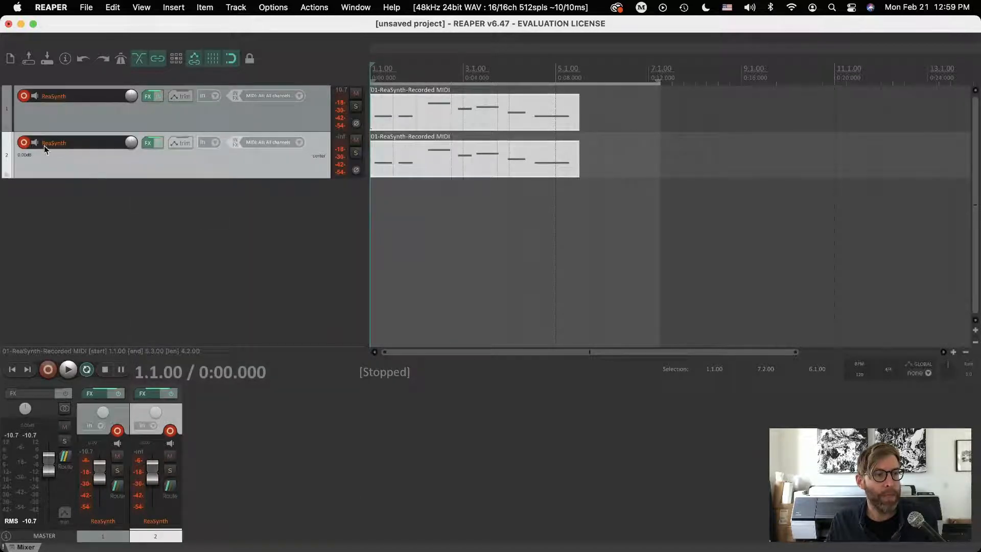
pyautogui.click(24, 96)
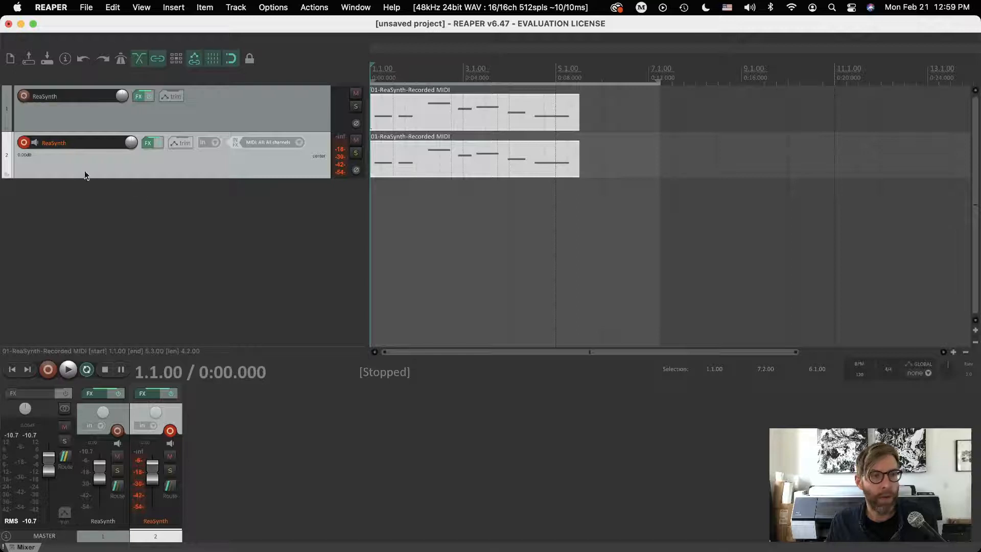
# Delete the copied MIDI item from track 2 and return the edit cursor to the project start
pyautogui.click(527, 149)
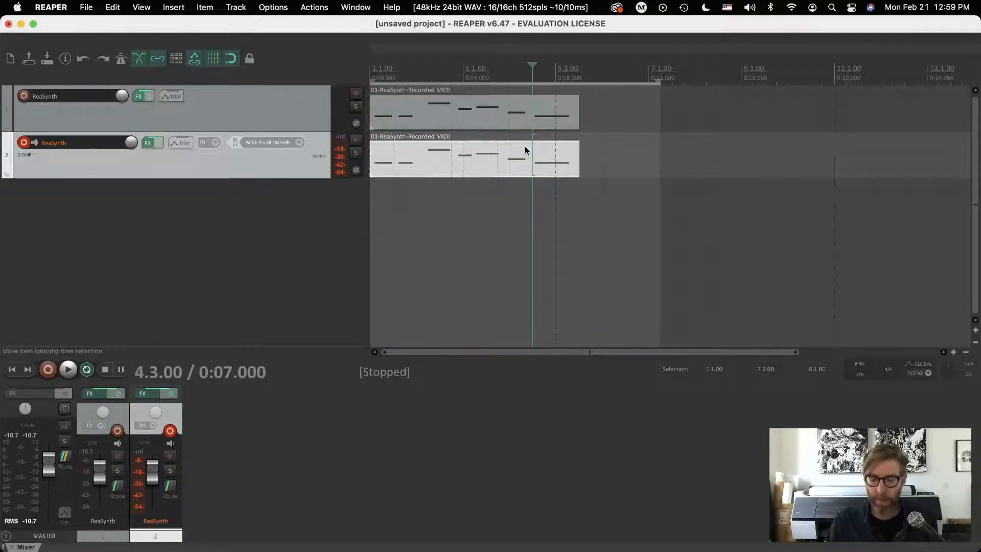
pyautogui.press('Delete')
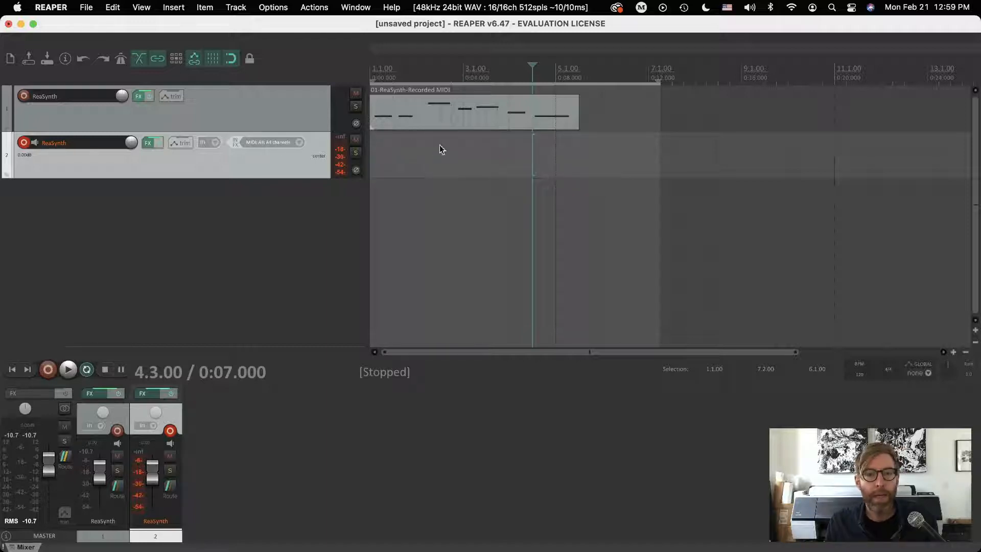
pyautogui.moveTo(532, 66); pyautogui.dragTo(498, 66)
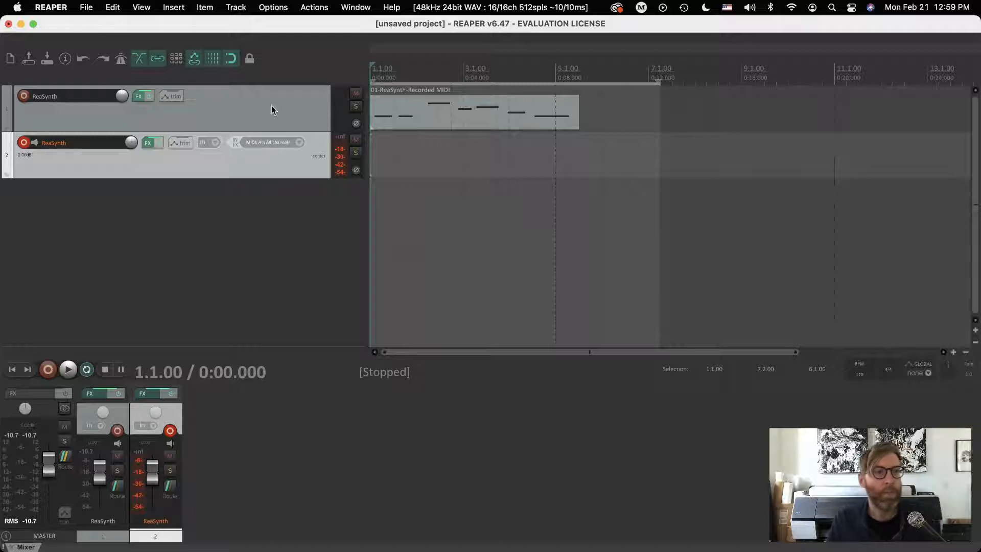
# Open track 2's ReaSynth settings and try Attack times from 0.0 up to about 624 ms, ending at 8.3 ms
pyautogui.click(147, 143)
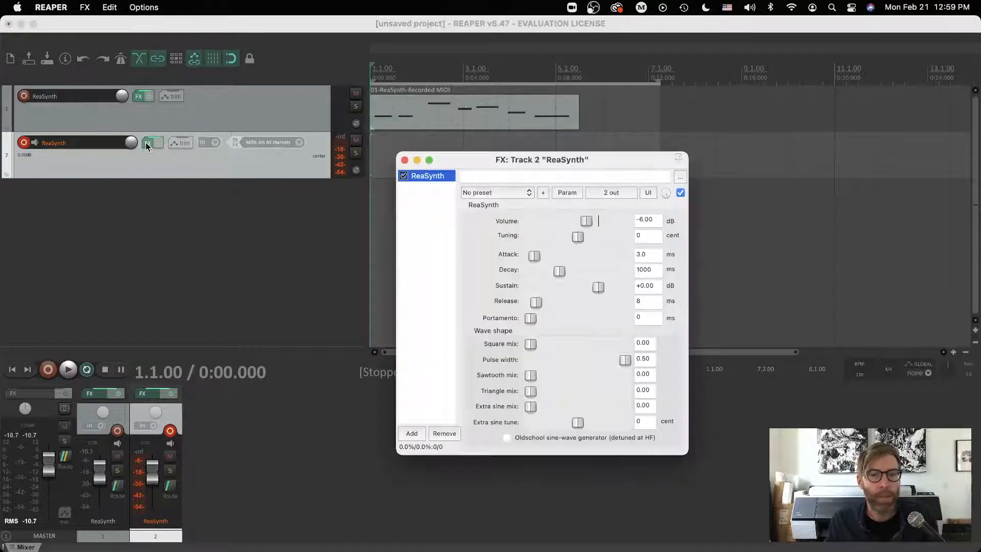
pyautogui.moveTo(455, 163); pyautogui.dragTo(350, 101)
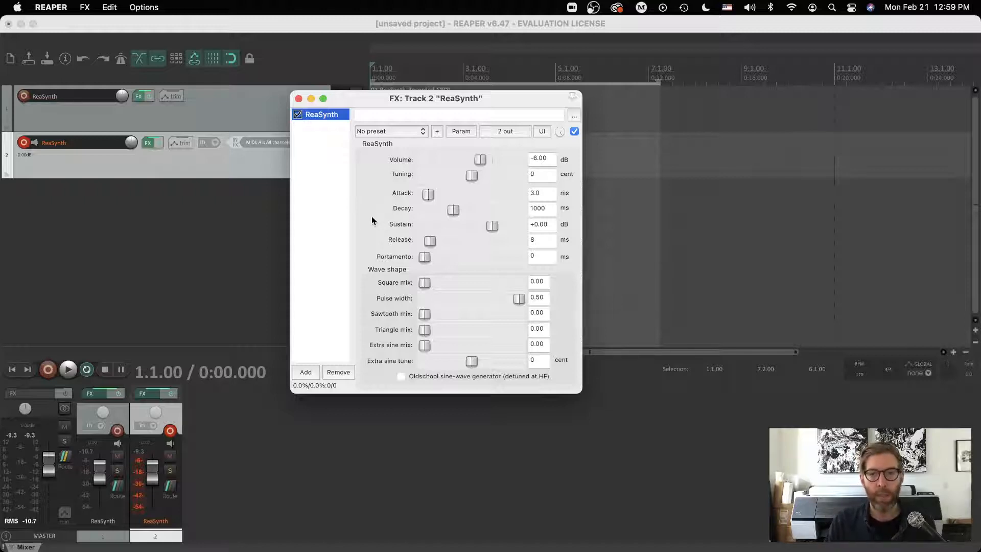
pyautogui.moveTo(433, 194); pyautogui.dragTo(425, 196)
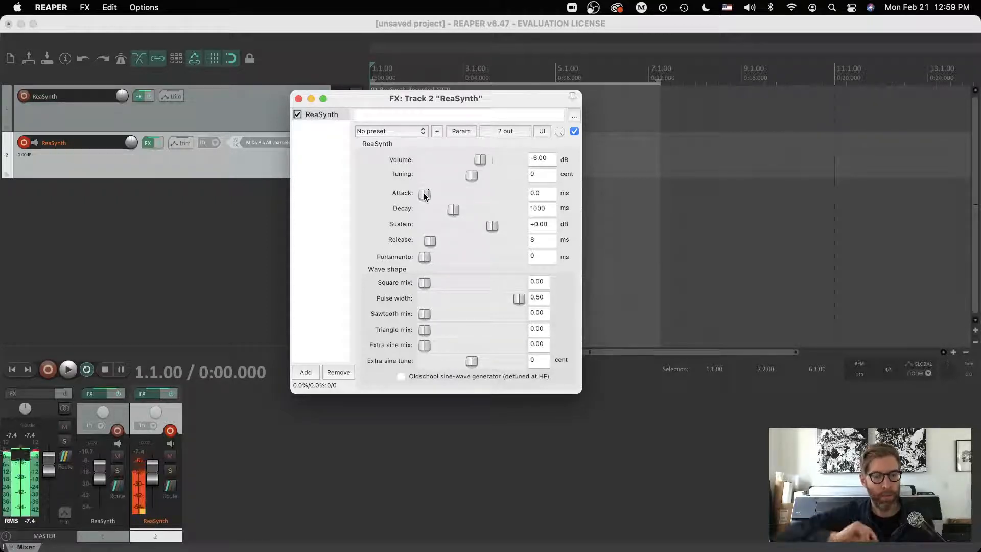
pyautogui.moveTo(424, 194); pyautogui.dragTo(459, 196)
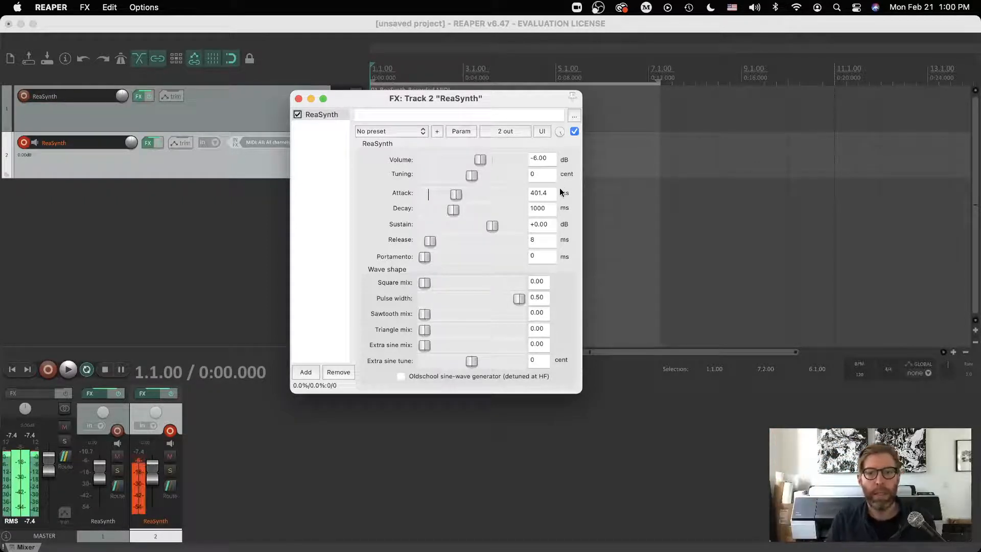
pyautogui.moveTo(457, 193); pyautogui.dragTo(470, 195)
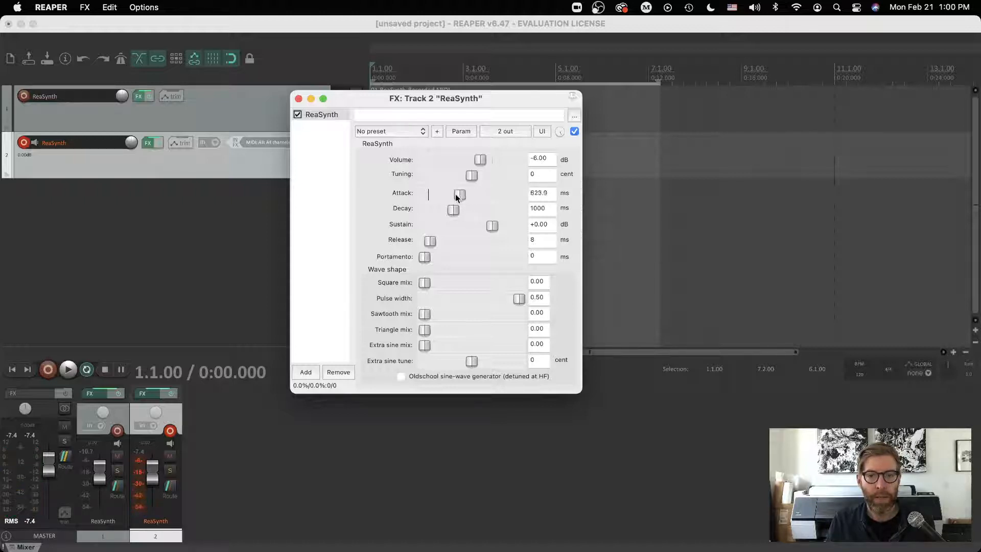
pyautogui.moveTo(454, 194); pyautogui.dragTo(426, 199)
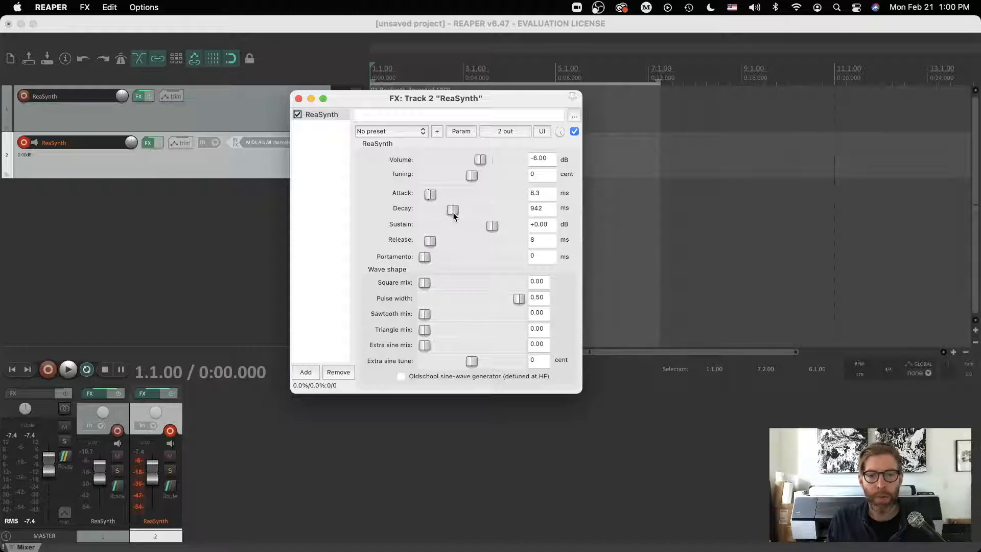
# Adjust ReaSynth's envelope on track 2 to Decay 33 ms, Sustain -22.60 dB and Release 234 ms
pyautogui.moveTo(454, 213); pyautogui.dragTo(467, 208)
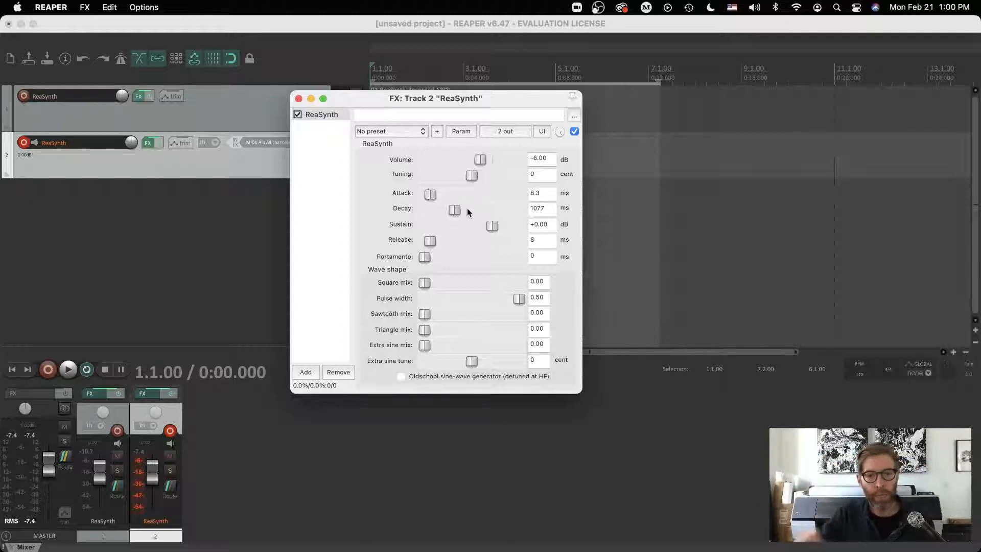
pyautogui.moveTo(430, 240); pyautogui.dragTo(437, 242)
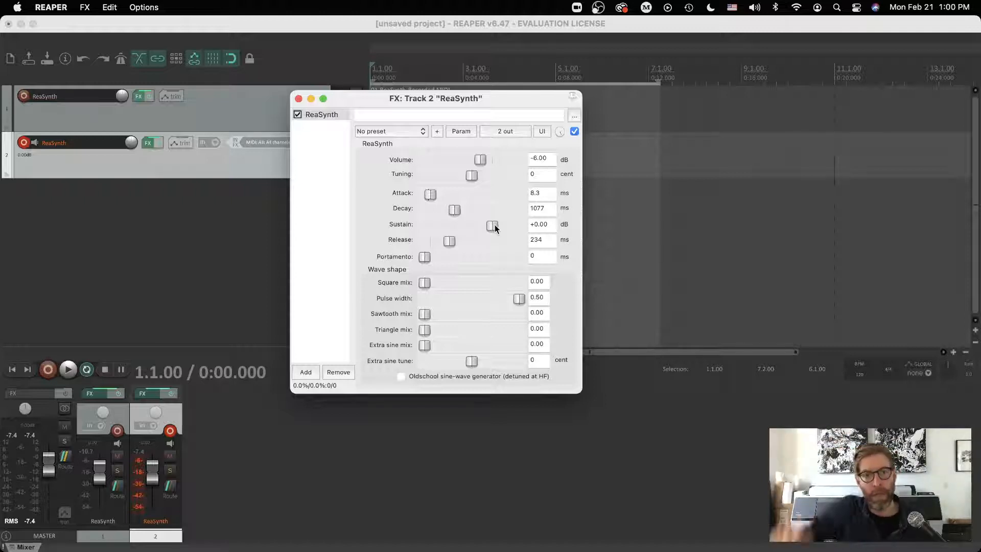
pyautogui.moveTo(494, 227); pyautogui.dragTo(429, 215)
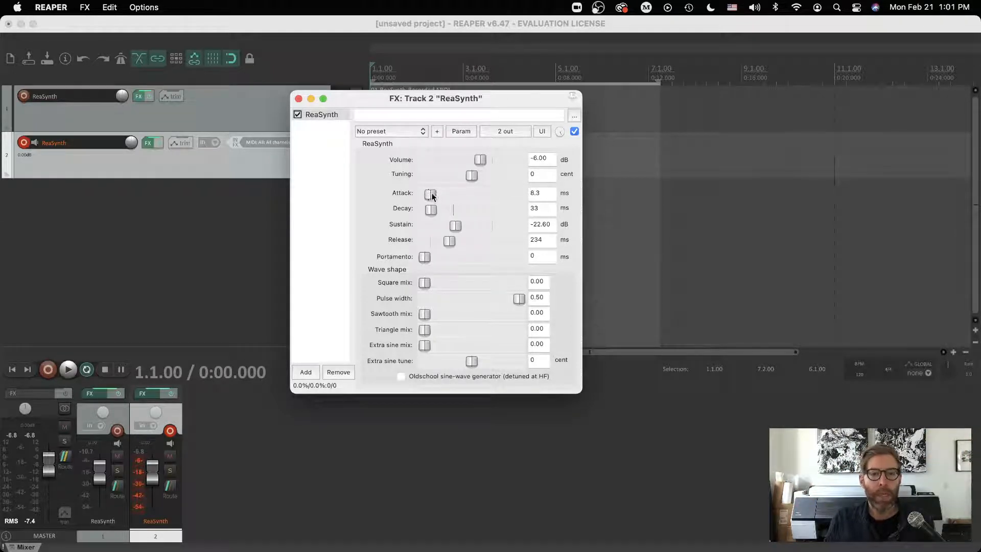
# Try ReaSynth's Attack at 15.4 ms, and set Attack and Release to 0 ms and Sustain to +0.00 dB
pyautogui.moveTo(424, 195); pyautogui.dragTo(446, 194)
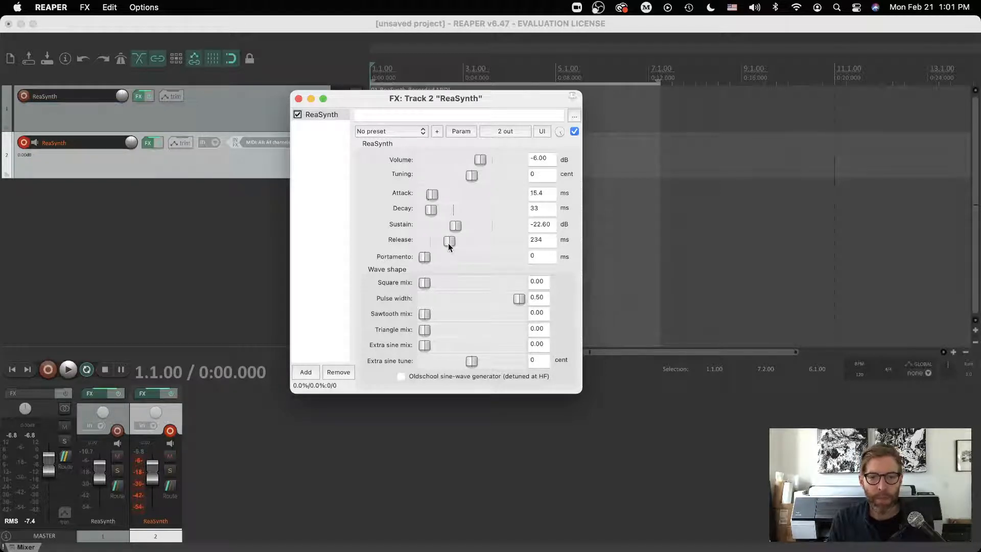
pyautogui.moveTo(432, 200); pyautogui.dragTo(412, 193)
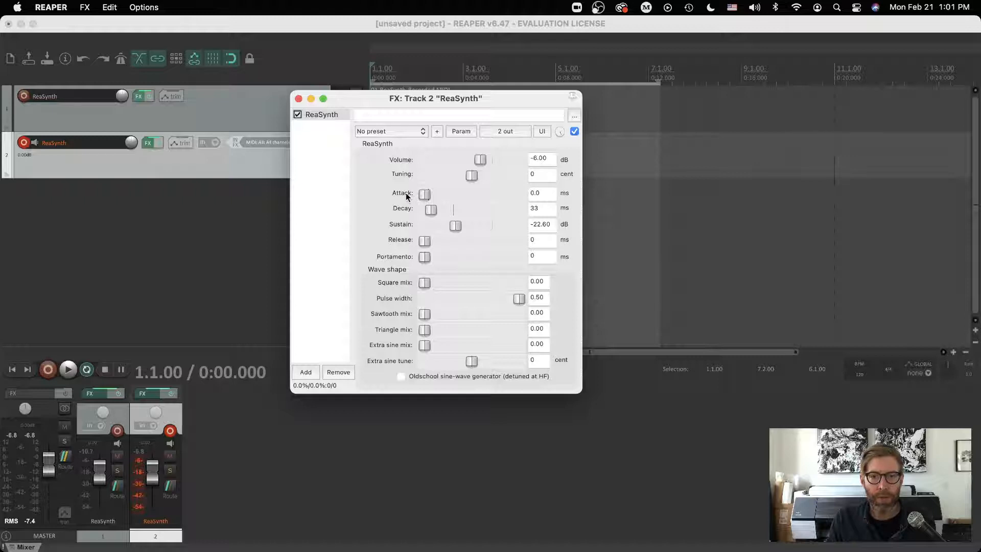
pyautogui.moveTo(455, 226); pyautogui.dragTo(495, 224)
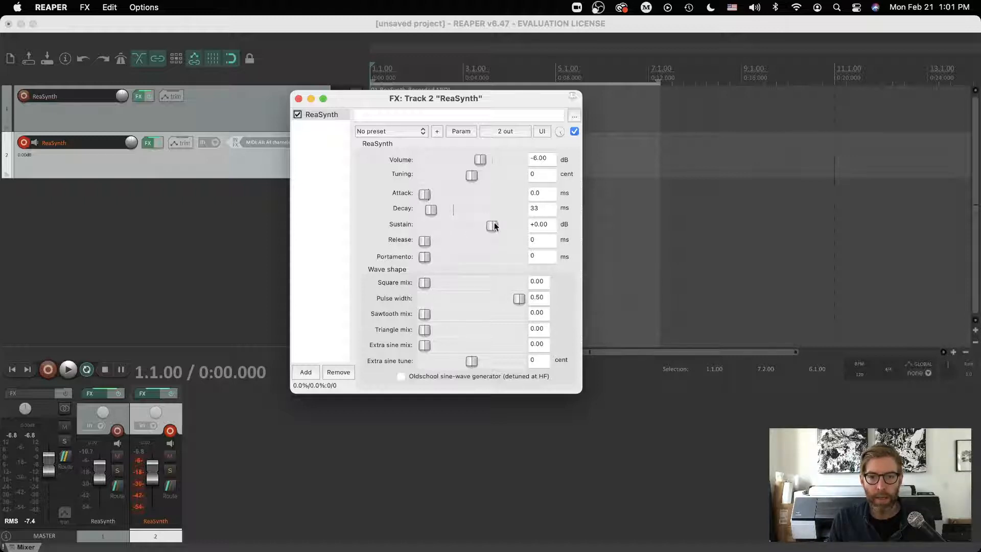
# Try a short ReaSynth envelope on track 2 with Attack 10.7 ms, Decay 1 ms and Release 24 ms
pyautogui.moveTo(437, 210); pyautogui.dragTo(370, 212)
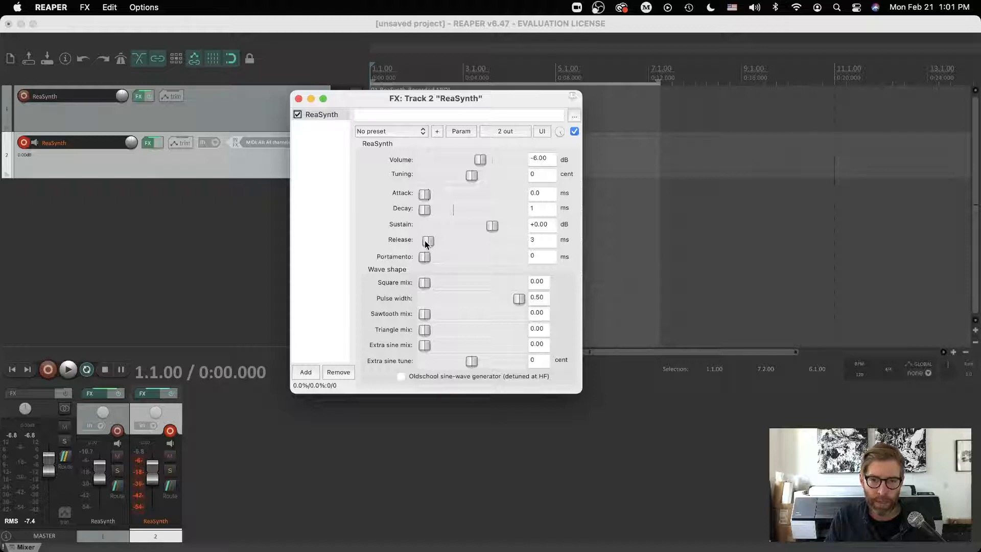
pyautogui.moveTo(422, 195); pyautogui.dragTo(429, 195)
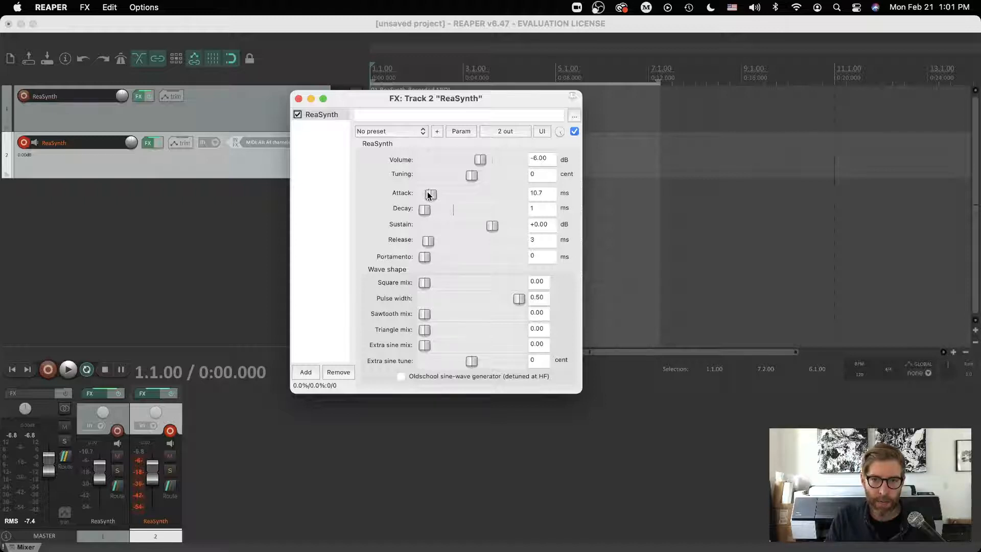
pyautogui.moveTo(428, 242); pyautogui.dragTo(431, 246)
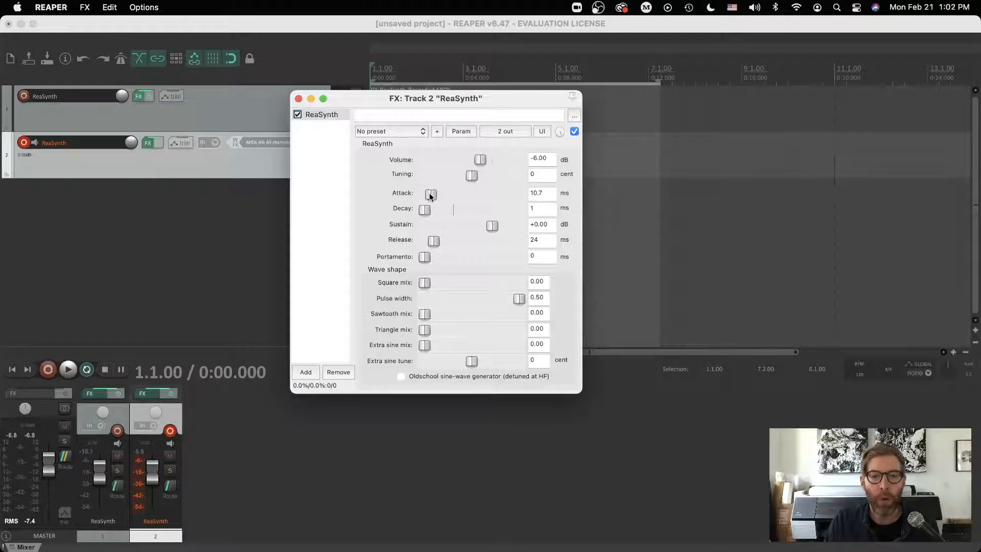
# Set ReaSynth's Attack to 2.7 ms, Decay to 2669 ms, Sustain to -9.75 dB, Release to 2341 ms and Portamento to 814 ms
pyautogui.moveTo(431, 193); pyautogui.dragTo(494, 239)
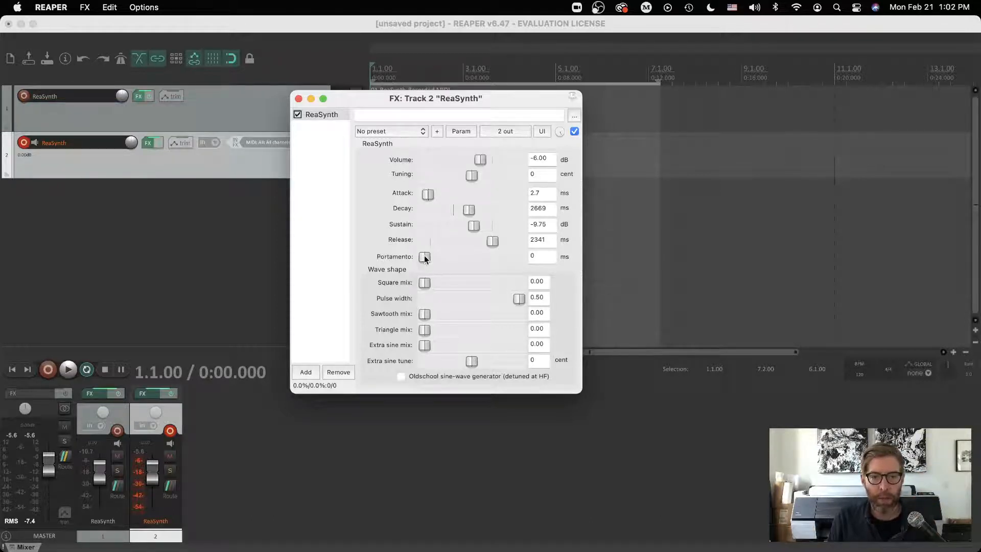
pyautogui.moveTo(494, 255); pyautogui.dragTo(518, 255)
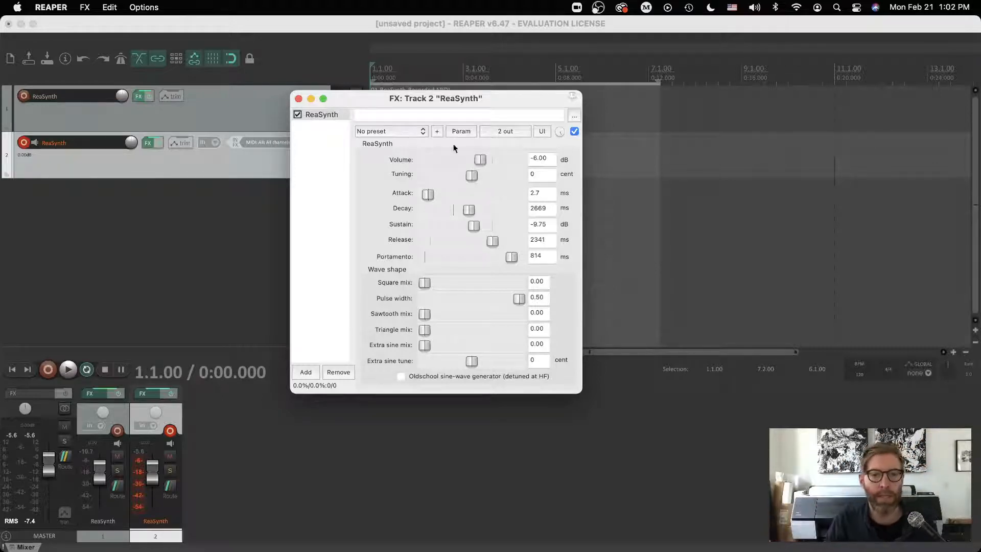
# Move the ReaSynth window away from the tracks and enlarge the mixer until its FX insert slots are visible
pyautogui.moveTo(504, 96); pyautogui.dragTo(509, 76)
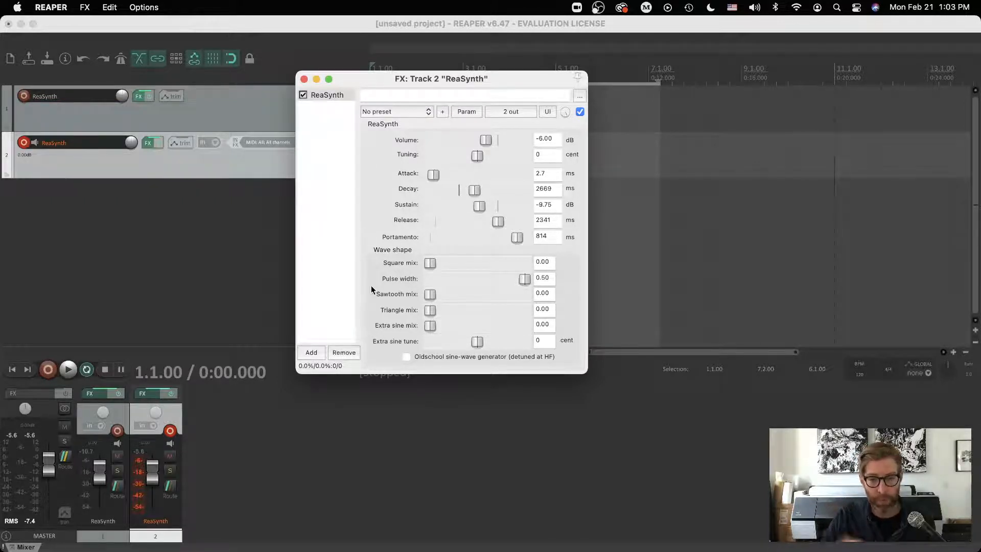
pyautogui.moveTo(352, 79); pyautogui.dragTo(623, 45)
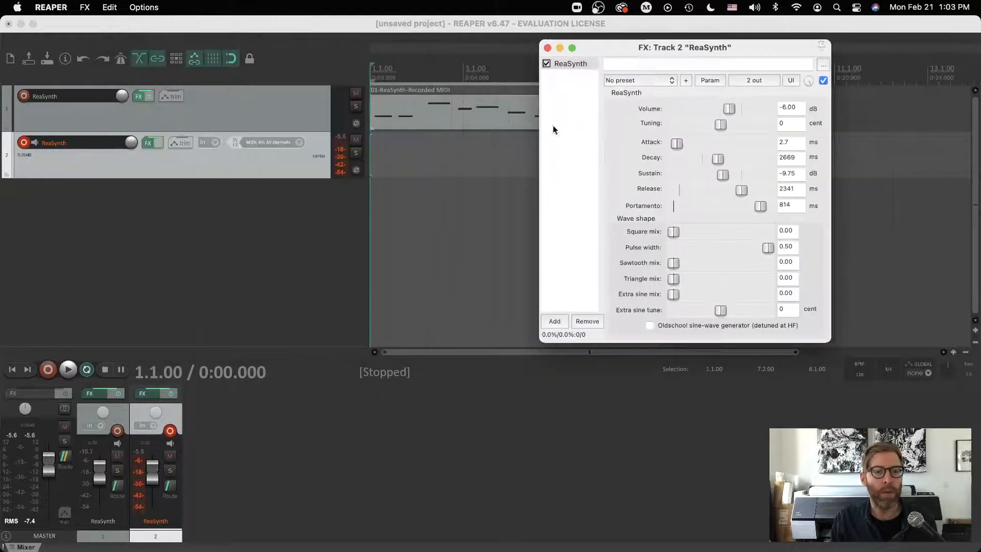
pyautogui.moveTo(187, 384); pyautogui.dragTo(195, 122)
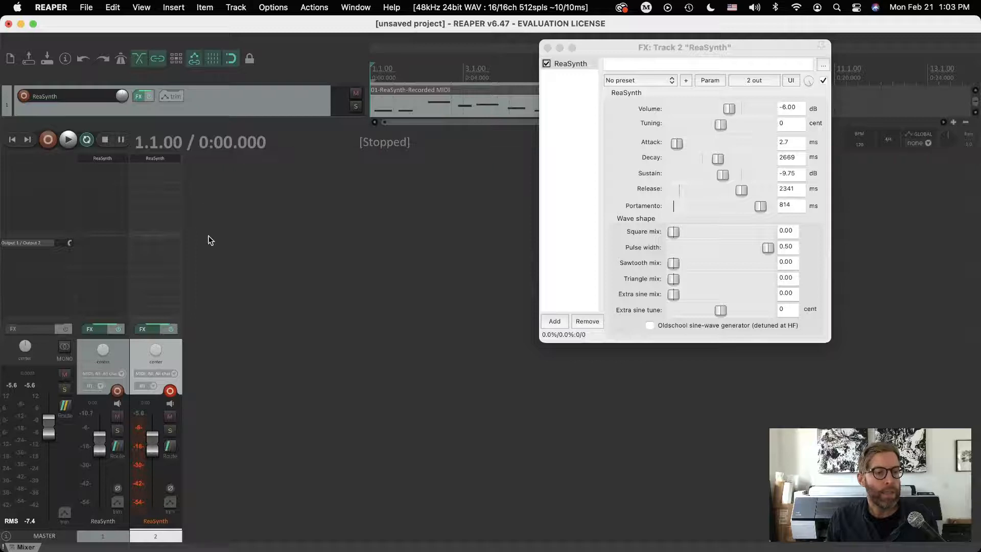
# Add ReaEQ from the EQ category after ReaSynth on track 2 and place the FX window over the mixer
pyautogui.click(155, 169)
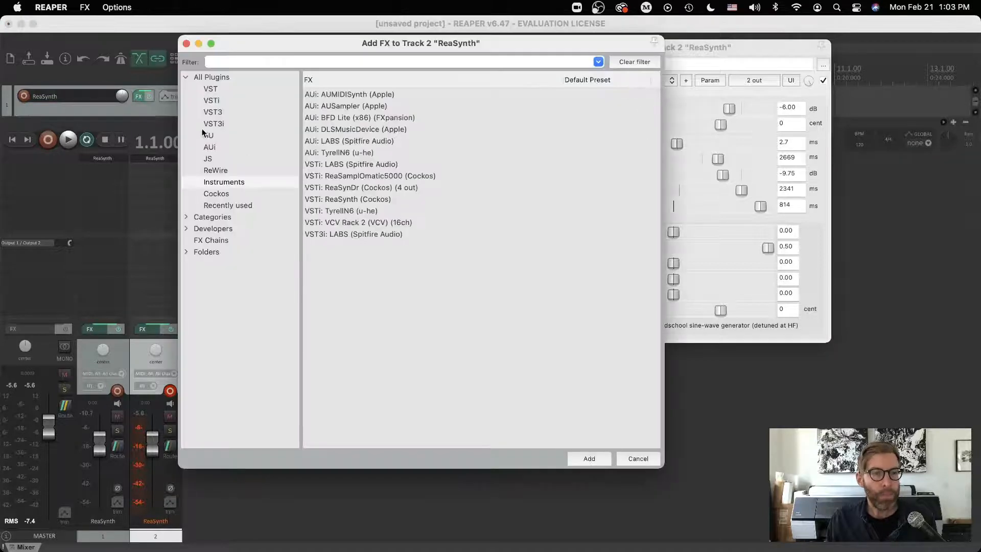
pyautogui.click(185, 77)
pyautogui.click(194, 89)
pyautogui.click(186, 89)
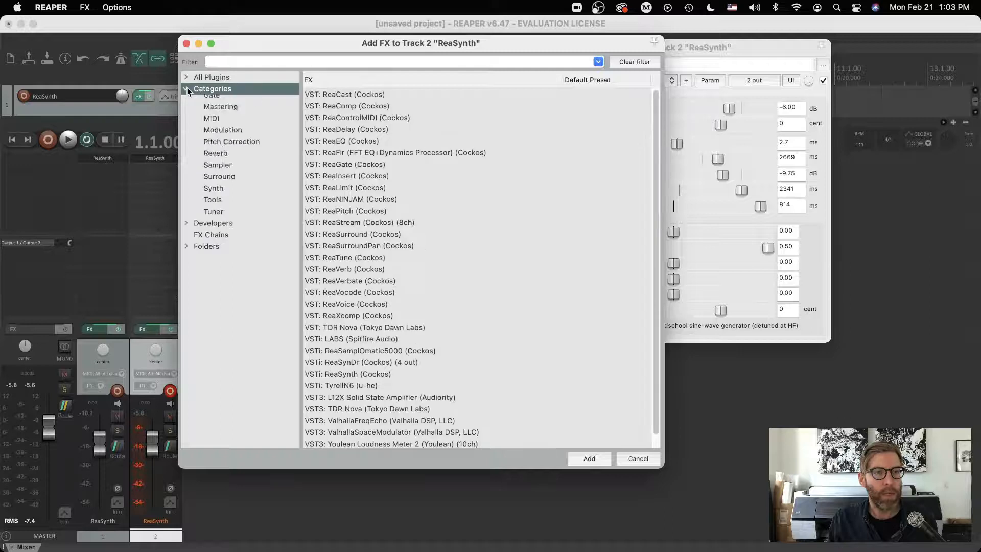
pyautogui.click(209, 147)
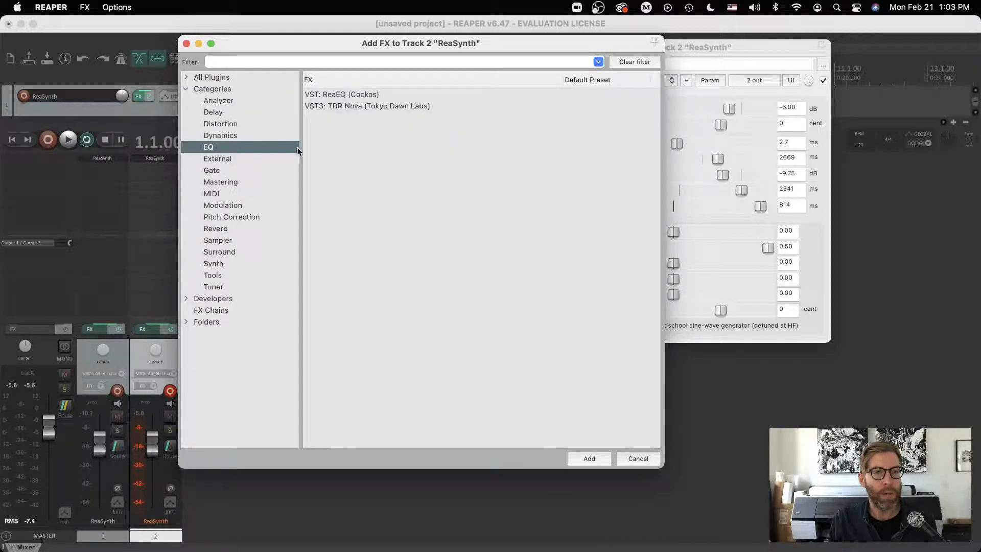
pyautogui.click(335, 95)
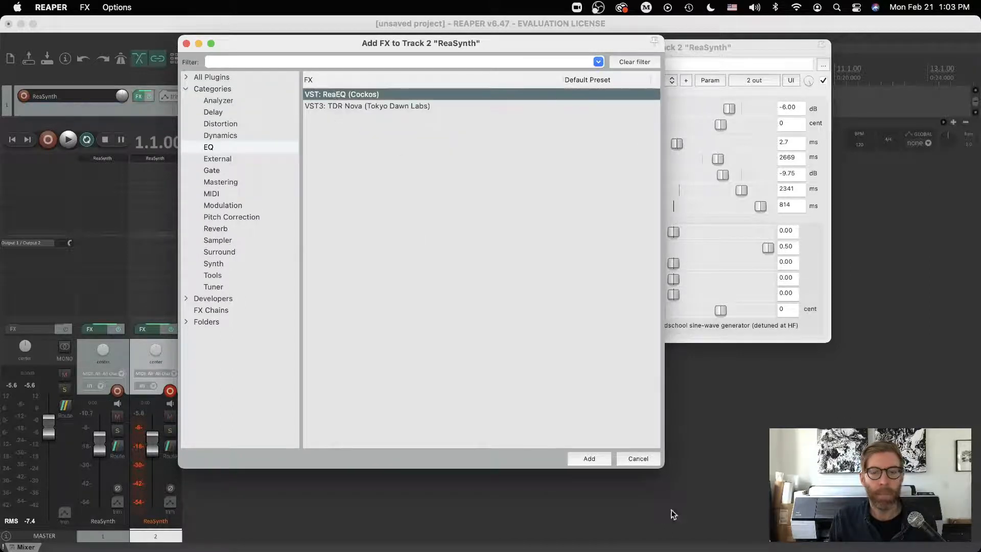
pyautogui.click(591, 458)
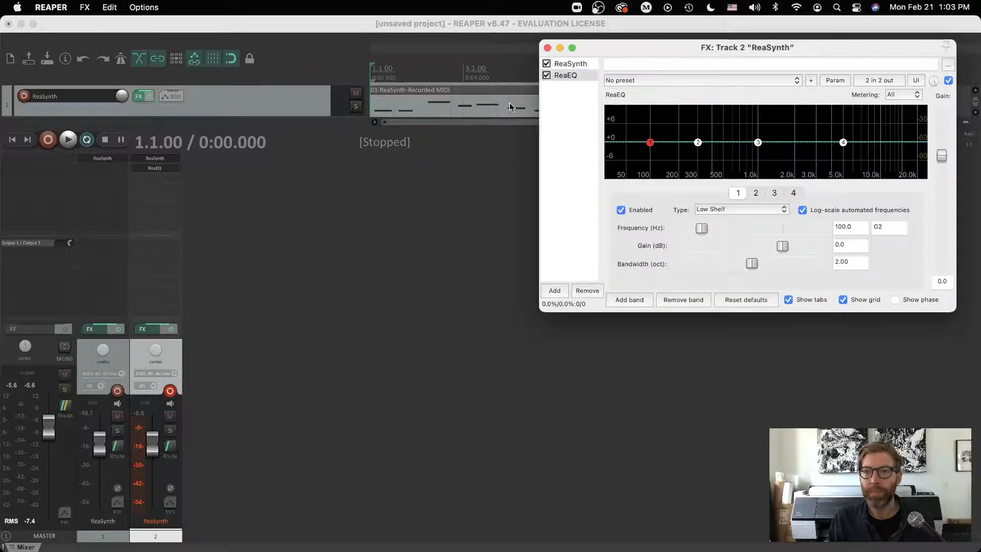
pyautogui.moveTo(650, 49); pyautogui.dragTo(409, 133)
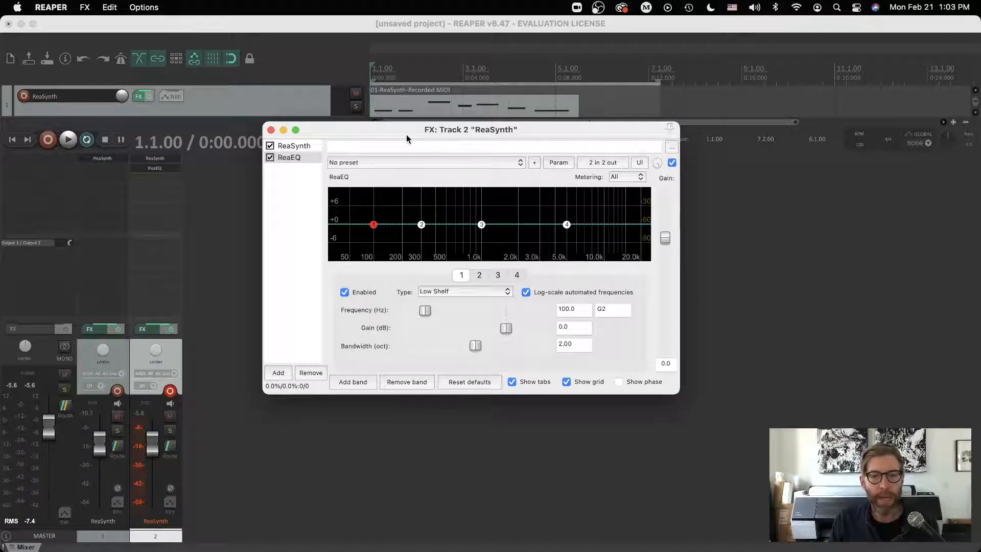
pyautogui.moveTo(407, 139); pyautogui.dragTo(405, 143)
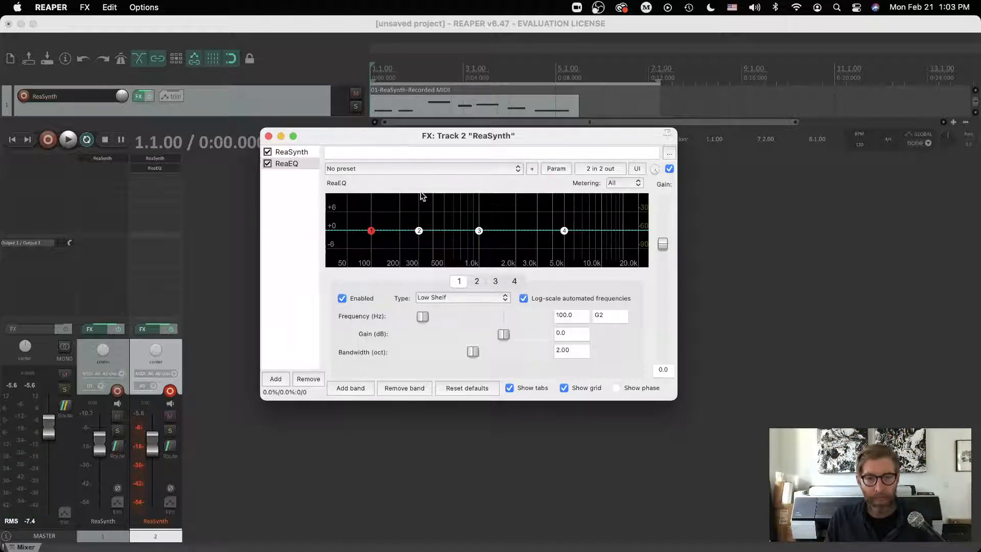
pyautogui.moveTo(386, 137); pyautogui.dragTo(396, 145)
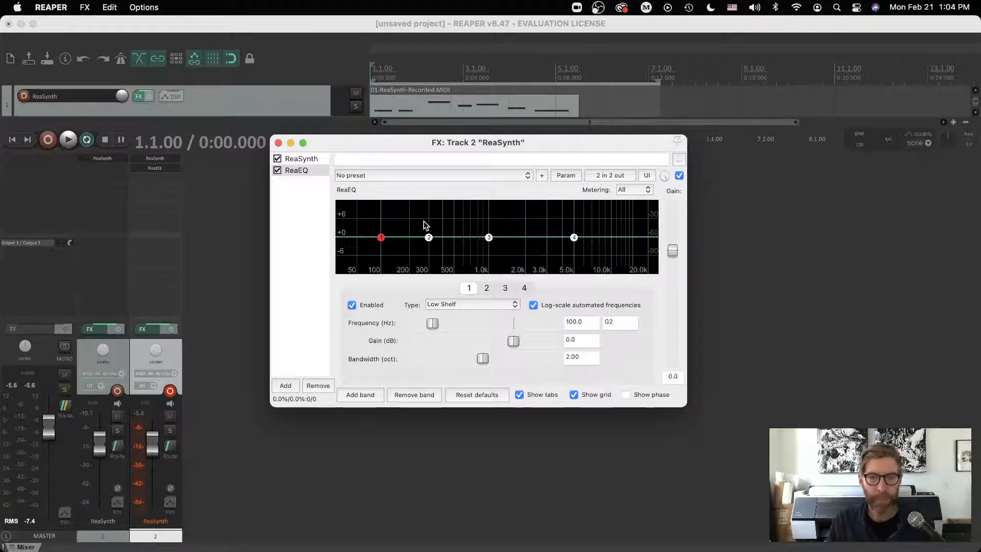
# Set ReaSynth's Triangle mix to 1.00 and examine the sound's harmonics on the ReaEQ spectrum
pyautogui.click(300, 159)
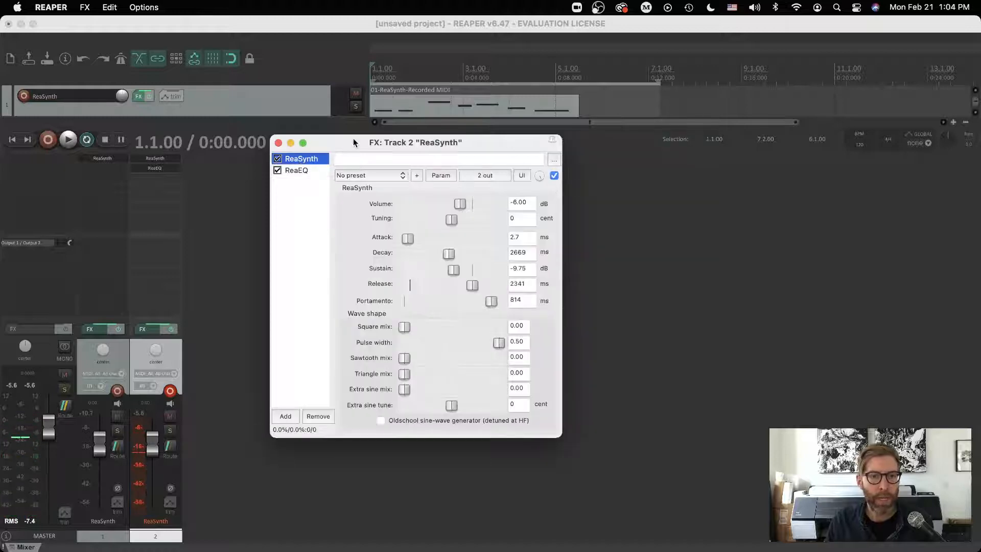
pyautogui.moveTo(355, 137); pyautogui.dragTo(349, 122)
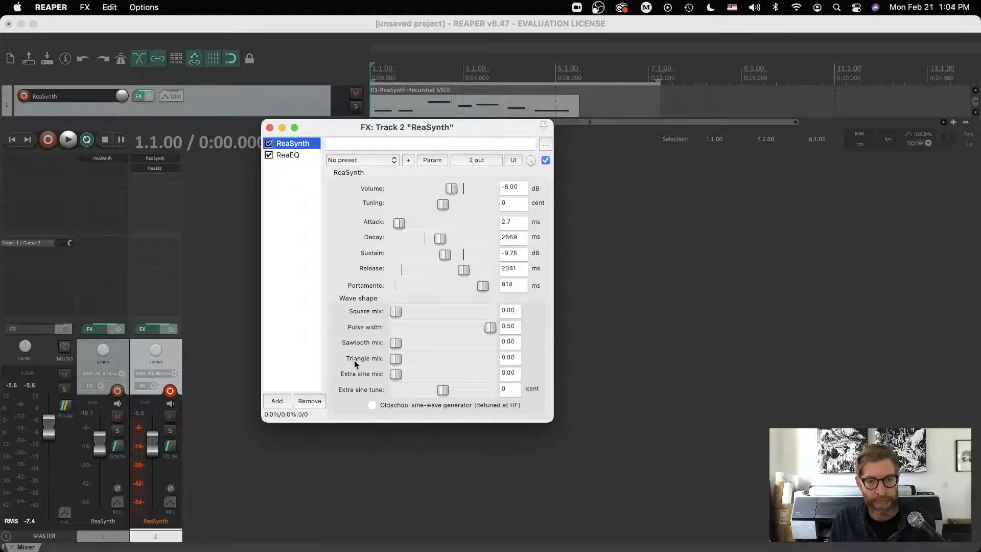
pyautogui.moveTo(393, 360); pyautogui.dragTo(494, 355)
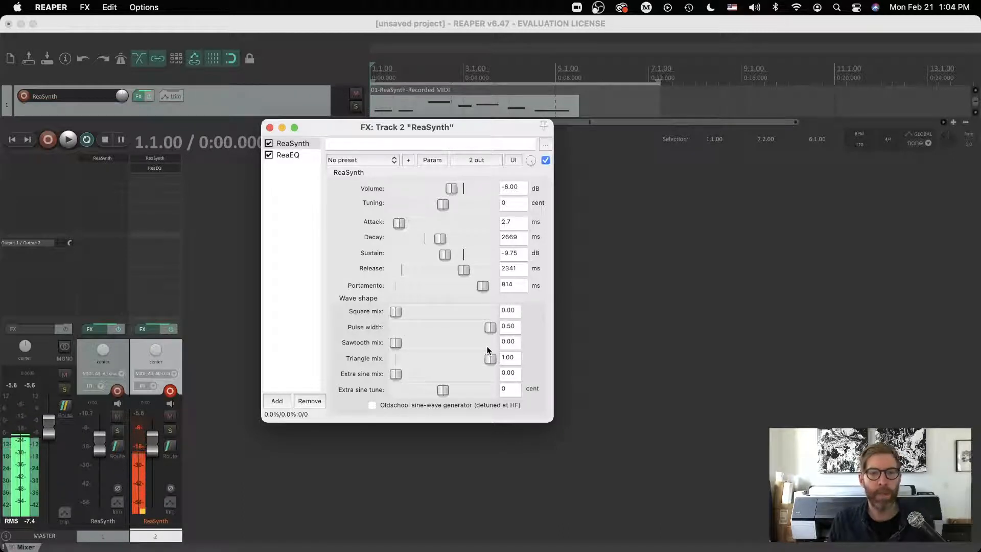
pyautogui.click(287, 155)
pyautogui.moveTo(351, 131); pyautogui.dragTo(335, 113)
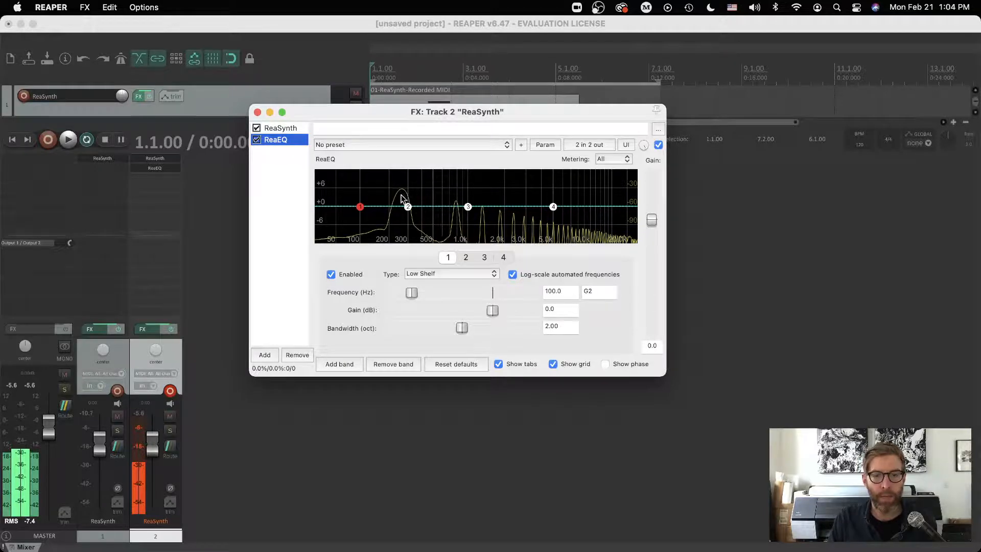
pyautogui.moveTo(466, 208)
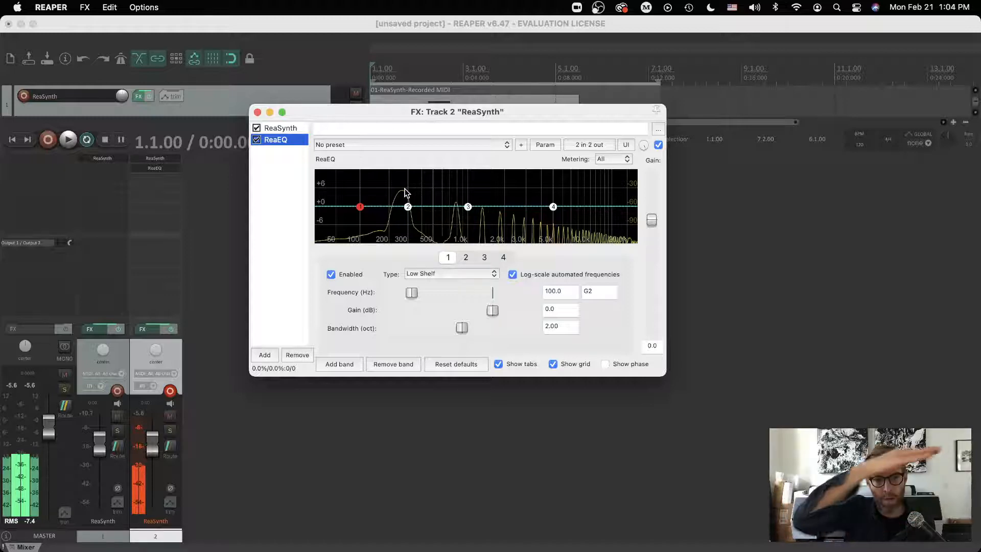
# Reset Triangle mix to 0.00, try Sawtooth mix at 0.66 and examine its spectrum in ReaEQ
pyautogui.click(280, 127)
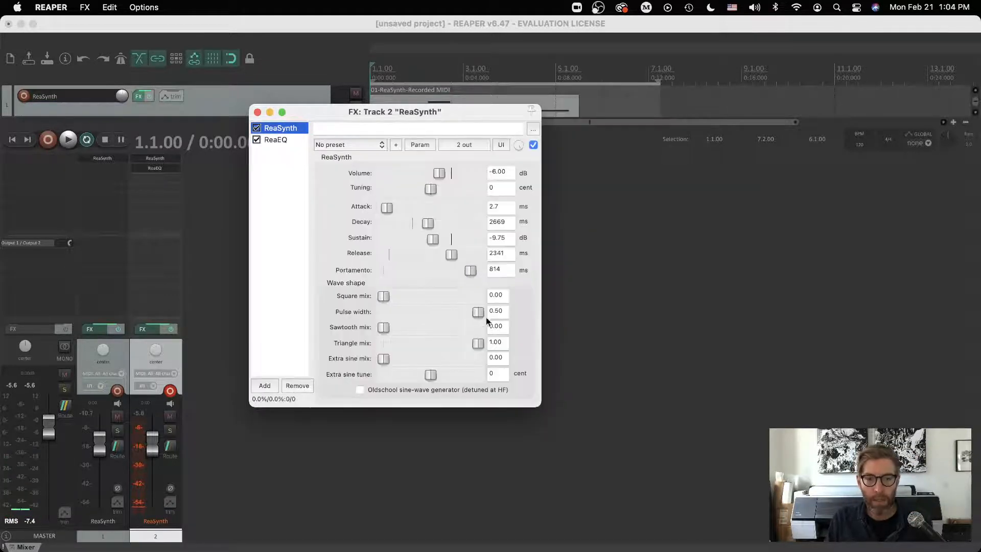
pyautogui.moveTo(423, 344); pyautogui.dragTo(446, 328)
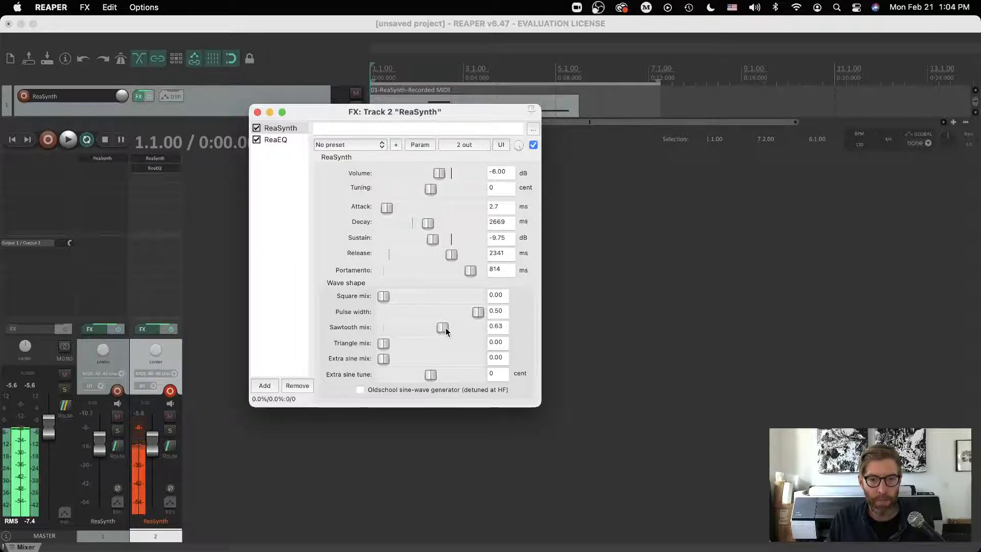
pyautogui.click(278, 140)
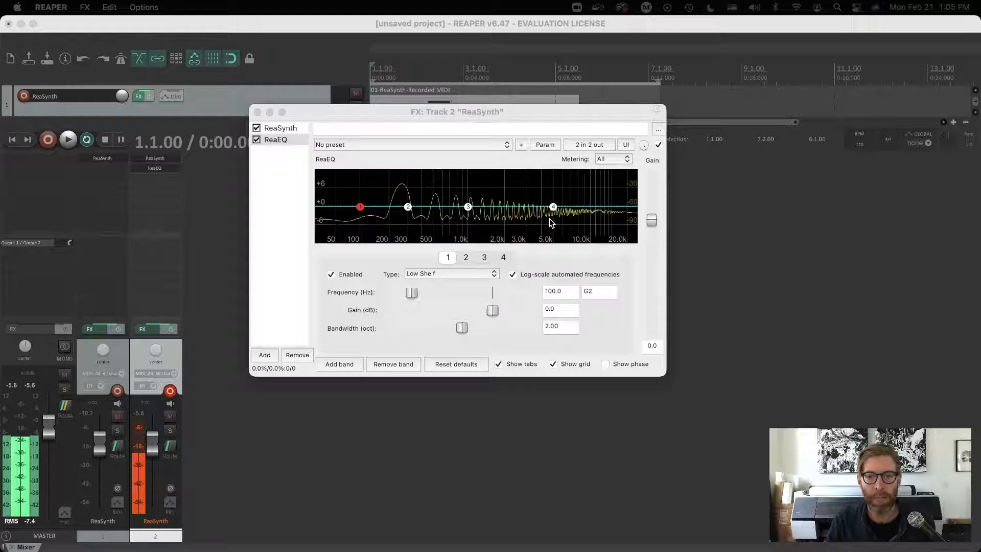
# Reset Sawtooth mix to 0.00, try Square mix at 0.64 with Pulse width 0.48, and examine the spectrum in ReaEQ
pyautogui.click(280, 128)
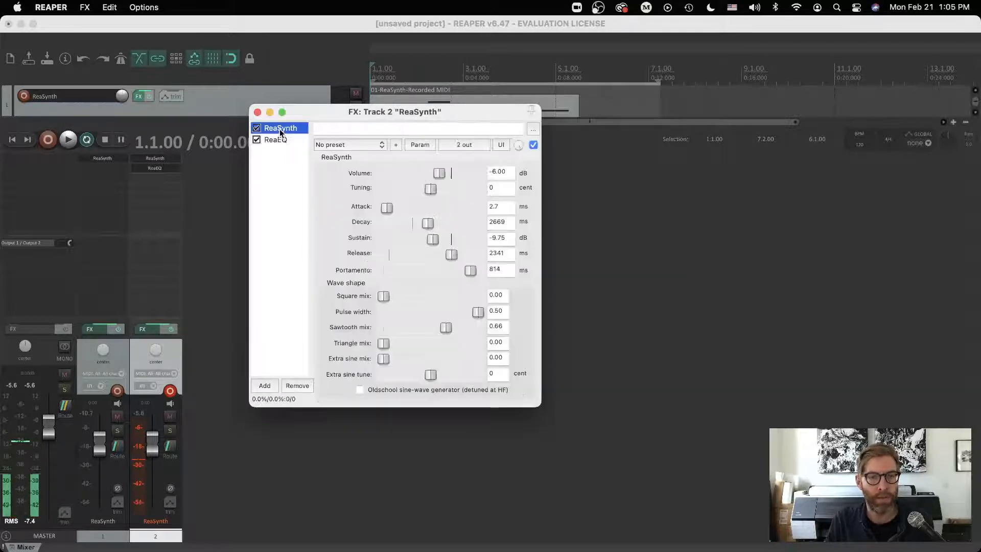
pyautogui.moveTo(386, 329); pyautogui.dragTo(332, 331)
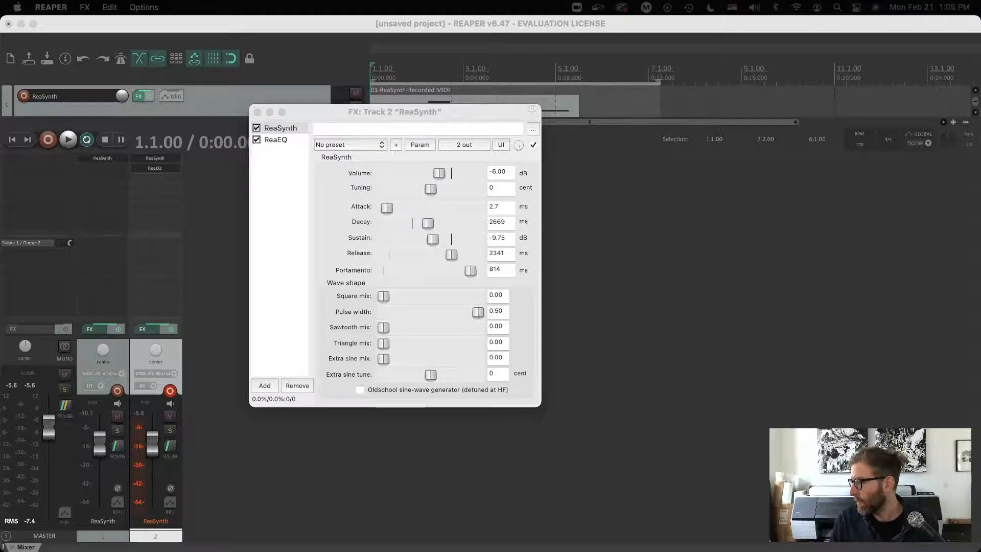
pyautogui.moveTo(384, 297); pyautogui.dragTo(478, 312)
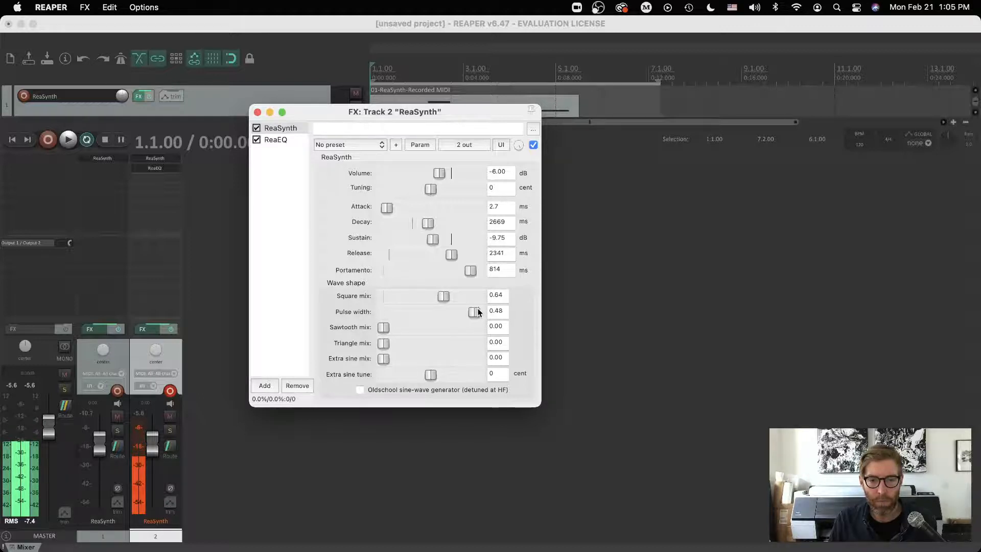
pyautogui.click(285, 140)
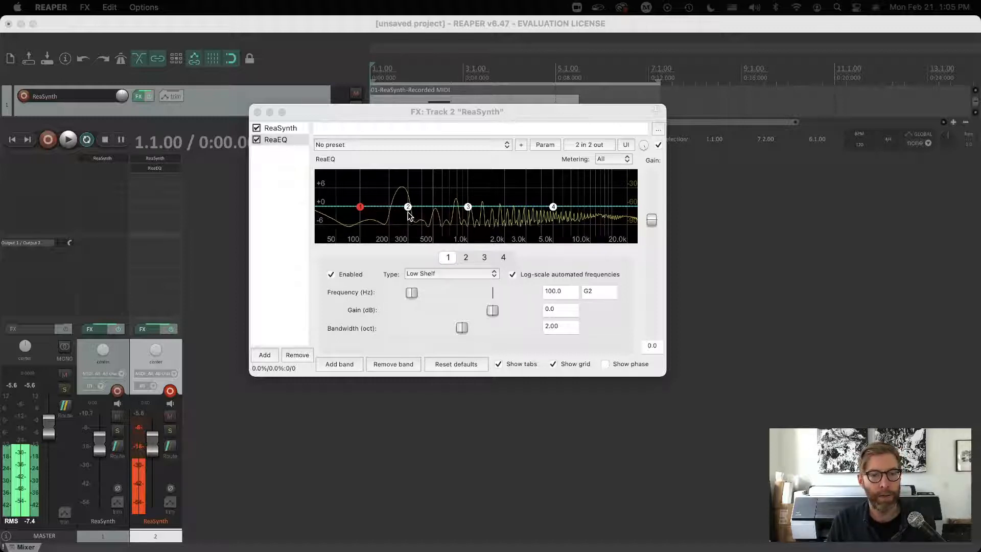
pyautogui.moveTo(355, 112); pyautogui.dragTo(379, 162)
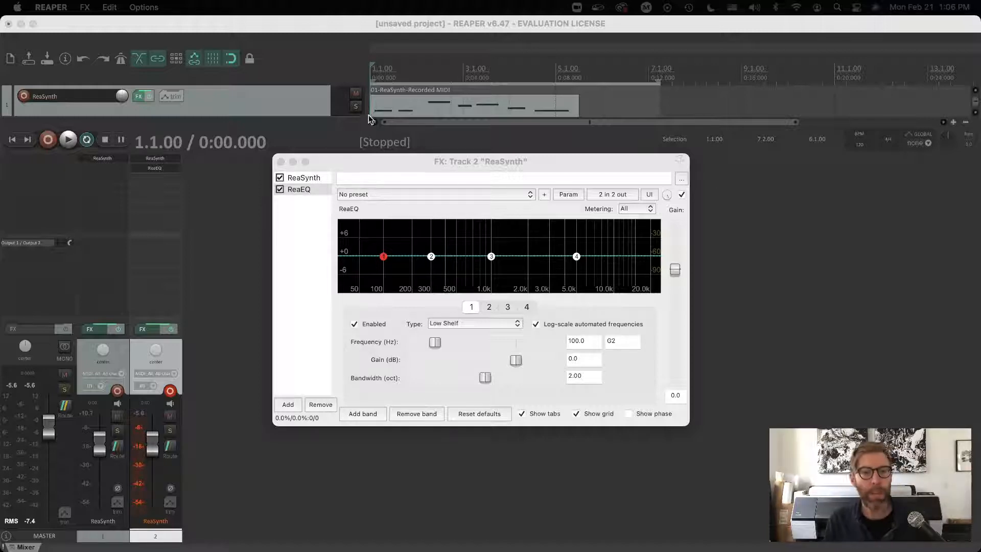
# Try blending ReaSynth's waveforms with Square mix 0.13, Sawtooth mix 0.15, Triangle mix 0.21 and Extra sine mix 0.83
pyautogui.click(333, 190)
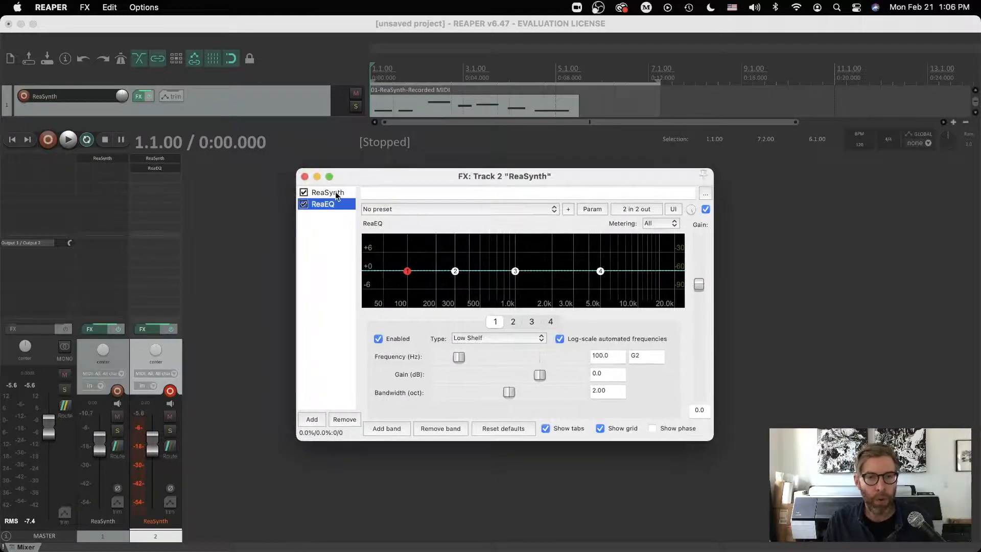
pyautogui.click(332, 192)
pyautogui.moveTo(492, 361); pyautogui.dragTo(450, 407)
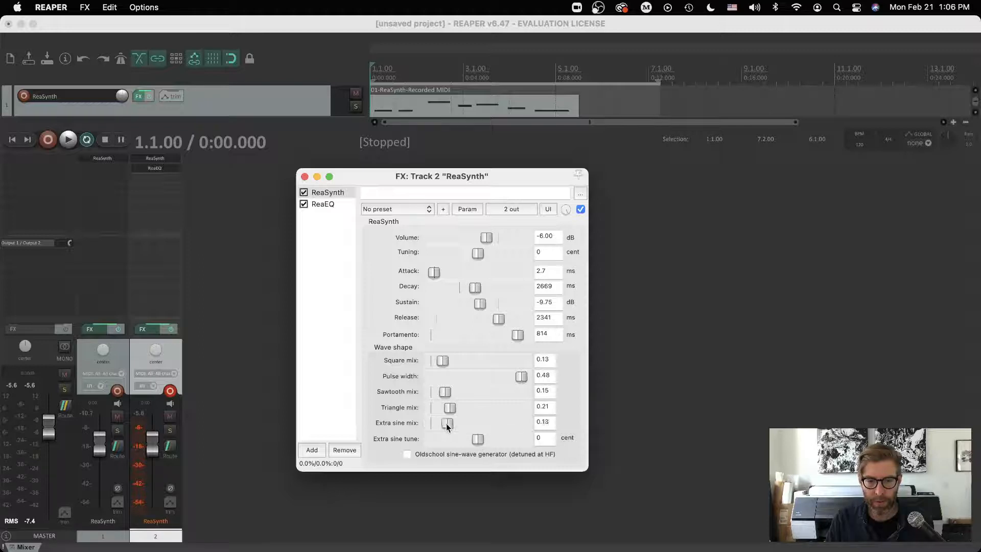
pyautogui.moveTo(447, 423); pyautogui.dragTo(508, 428)
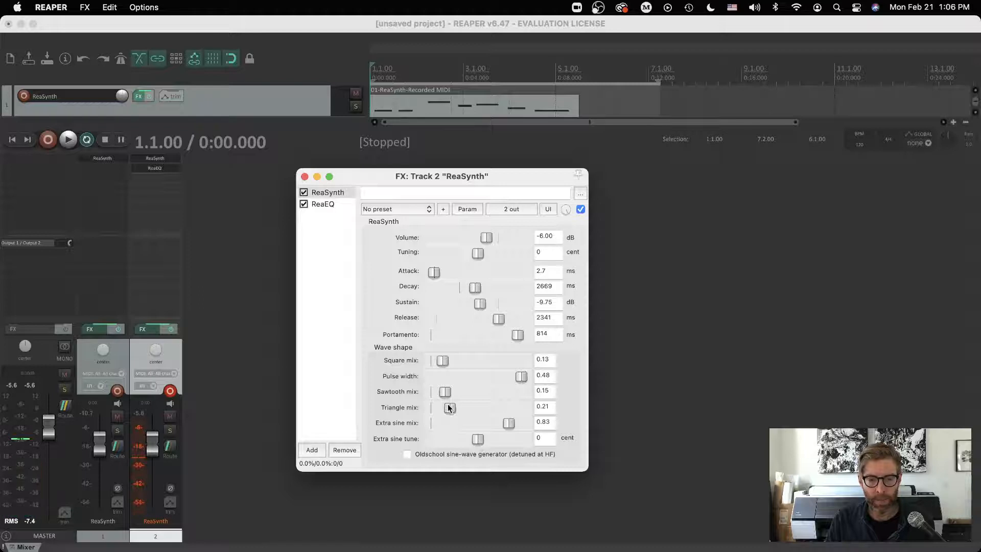
# Set Square, Sawtooth and Triangle mix to 0.00, Pulse width to 0.22, Extra sine mix to 0.98 and Extra sine tune to 86 cents
pyautogui.moveTo(449, 407); pyautogui.dragTo(419, 393)
pyautogui.moveTo(443, 361); pyautogui.dragTo(419, 362)
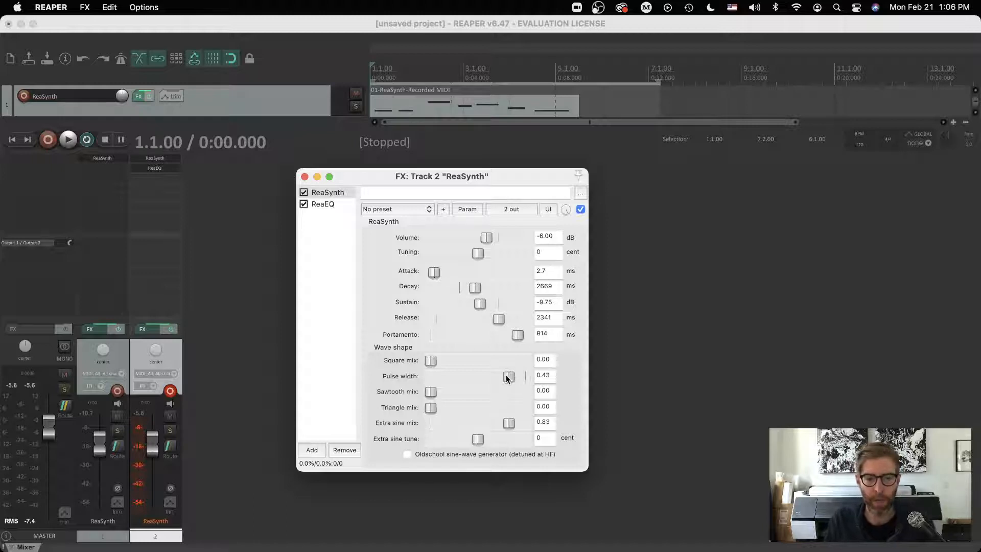
pyautogui.moveTo(514, 383); pyautogui.dragTo(460, 384)
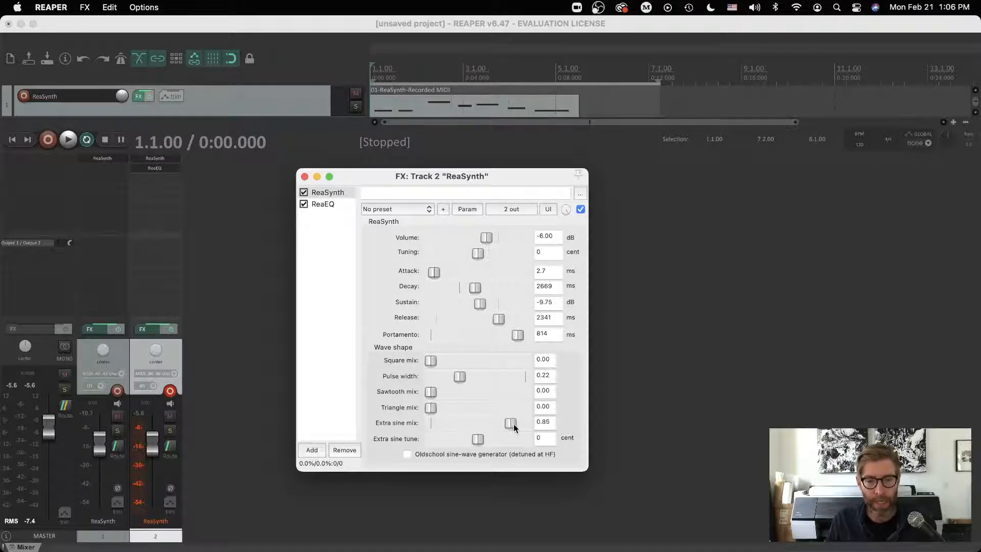
pyautogui.moveTo(513, 425); pyautogui.dragTo(520, 424)
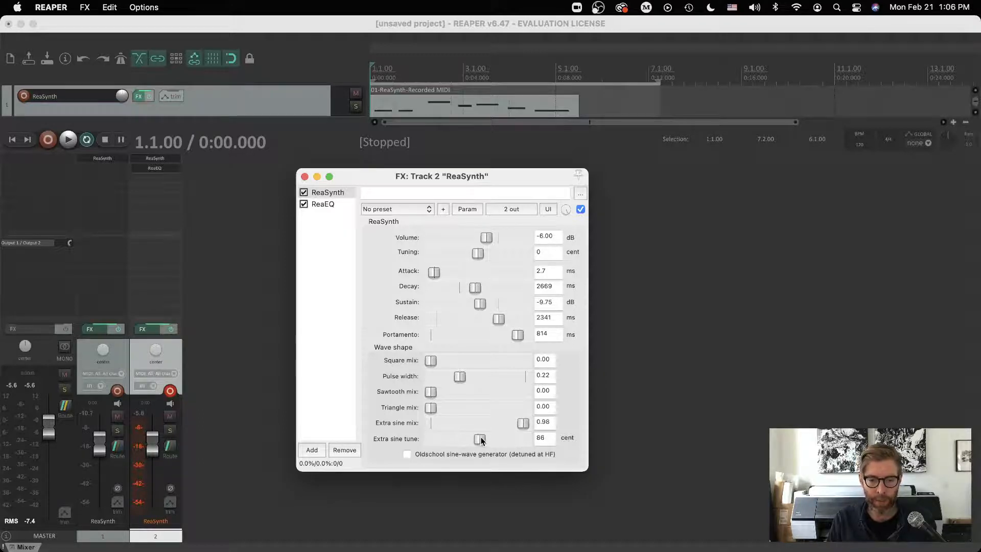
# Try Extra sine tune at -48, 10 and 211 cents in ReaSynth to compare the detuned sound
pyautogui.moveTo(482, 441); pyautogui.dragTo(483, 443)
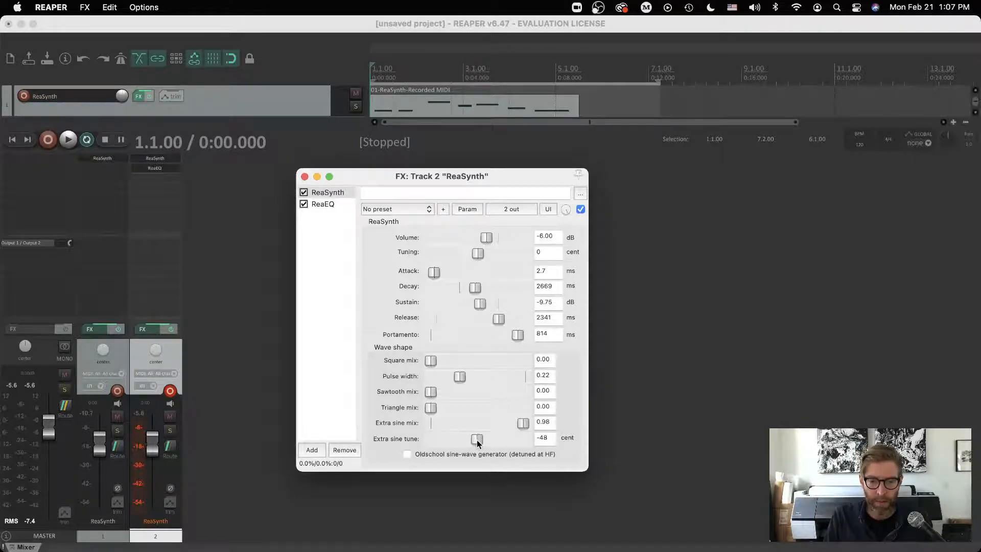
pyautogui.click(546, 442)
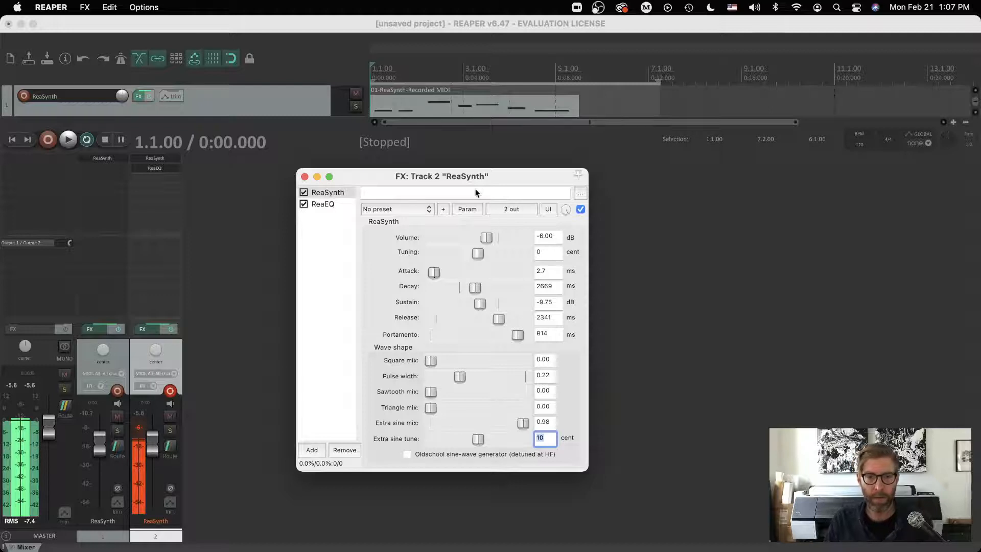
pyautogui.moveTo(493, 182); pyautogui.dragTo(516, 191)
pyautogui.click(548, 432)
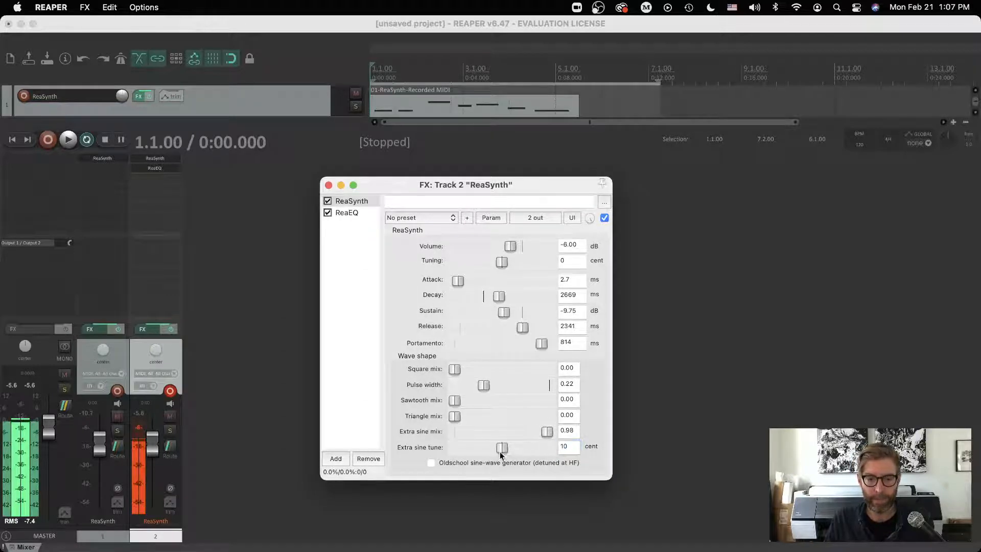
pyautogui.moveTo(502, 450); pyautogui.dragTo(502, 450)
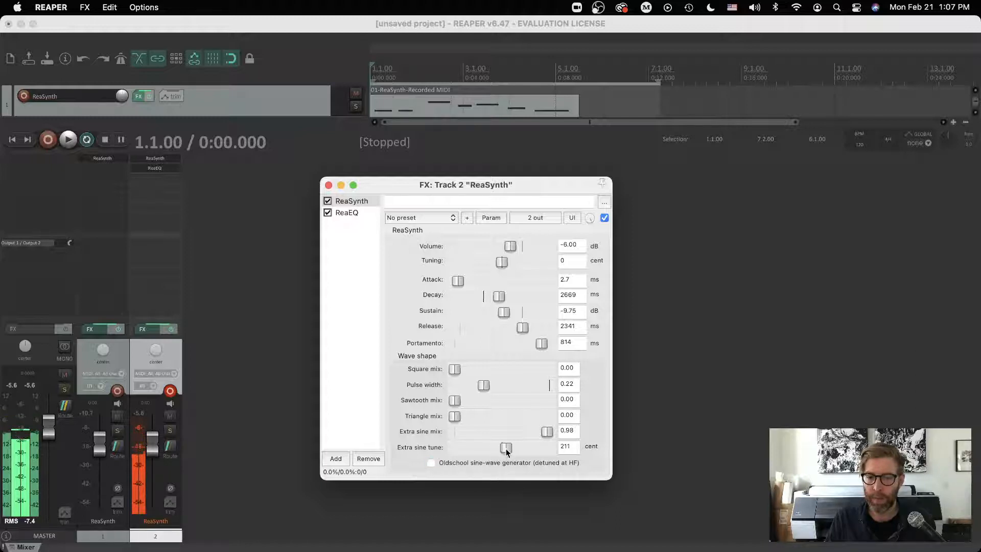
# Reset Extra sine mix to 0.00 and Extra sine tune to 0 cents, and close the effects window
pyautogui.moveTo(550, 434); pyautogui.dragTo(517, 436)
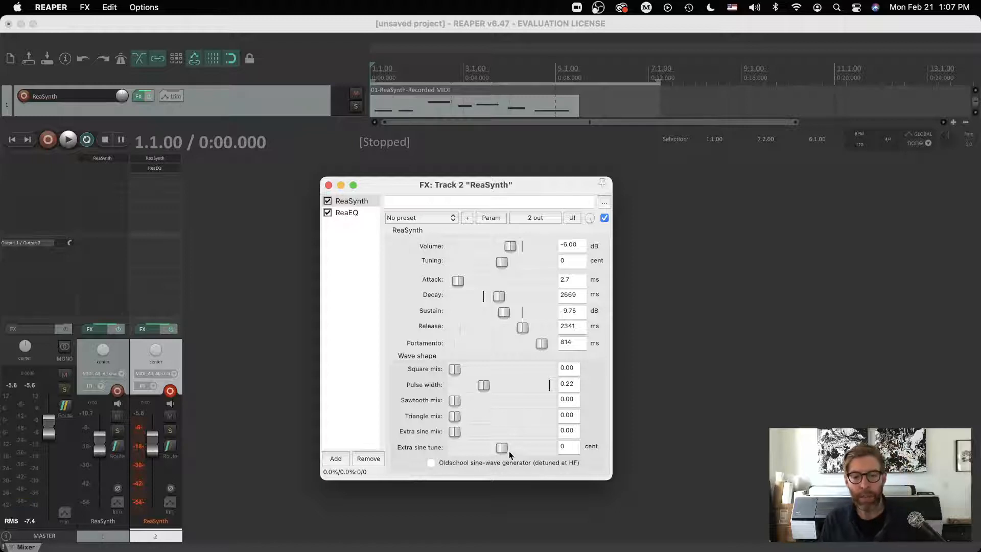
pyautogui.doubleClick(502, 448)
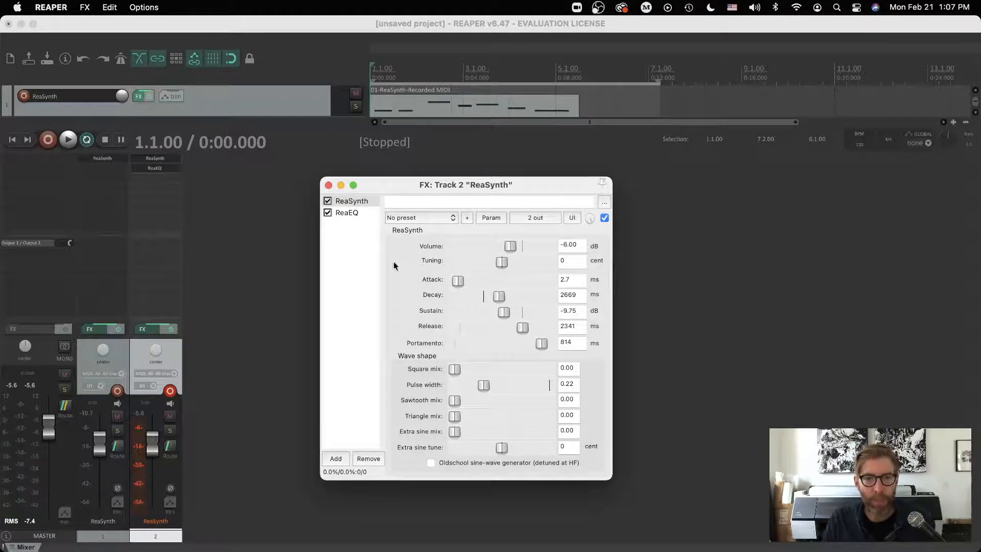
pyautogui.moveTo(385, 190); pyautogui.dragTo(401, 146)
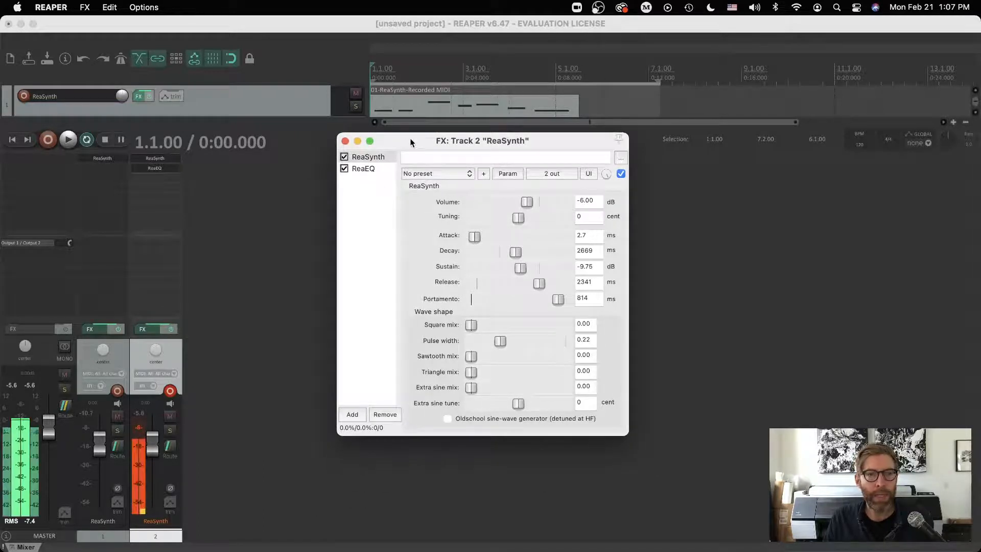
pyautogui.moveTo(409, 140); pyautogui.dragTo(437, 180)
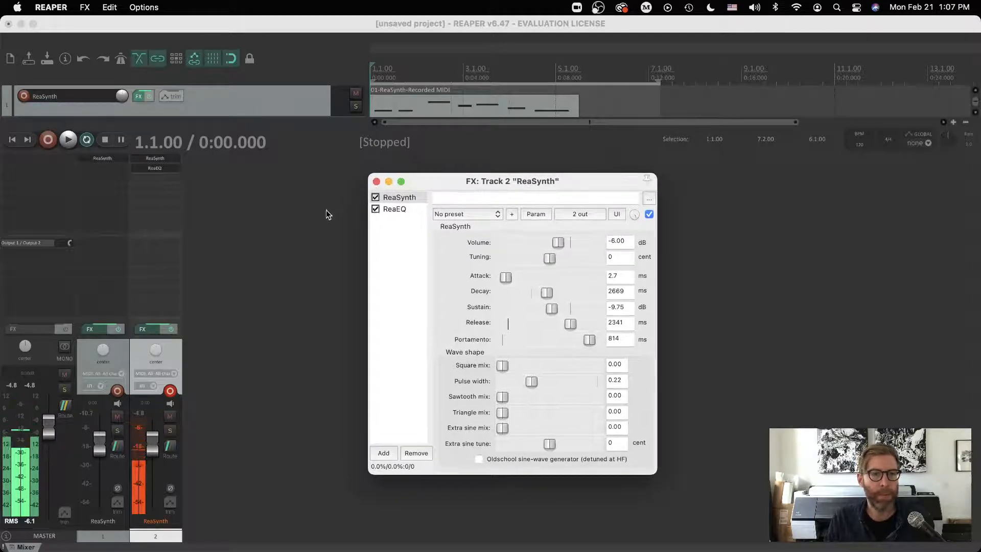
pyautogui.click(376, 182)
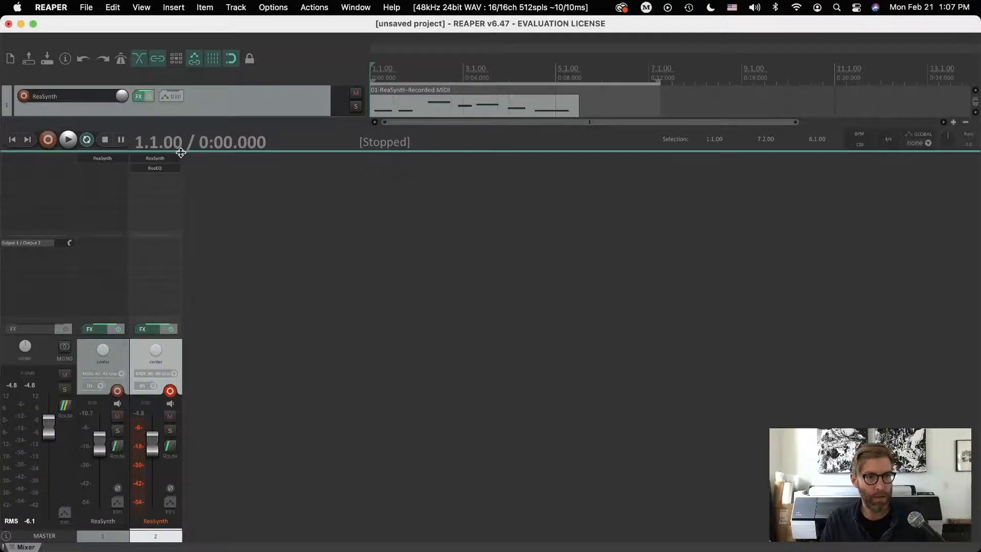
# Enlarge the track area, disarm the second track and play back the first track's recording
pyautogui.moveTo(180, 151); pyautogui.dragTo(190, 322)
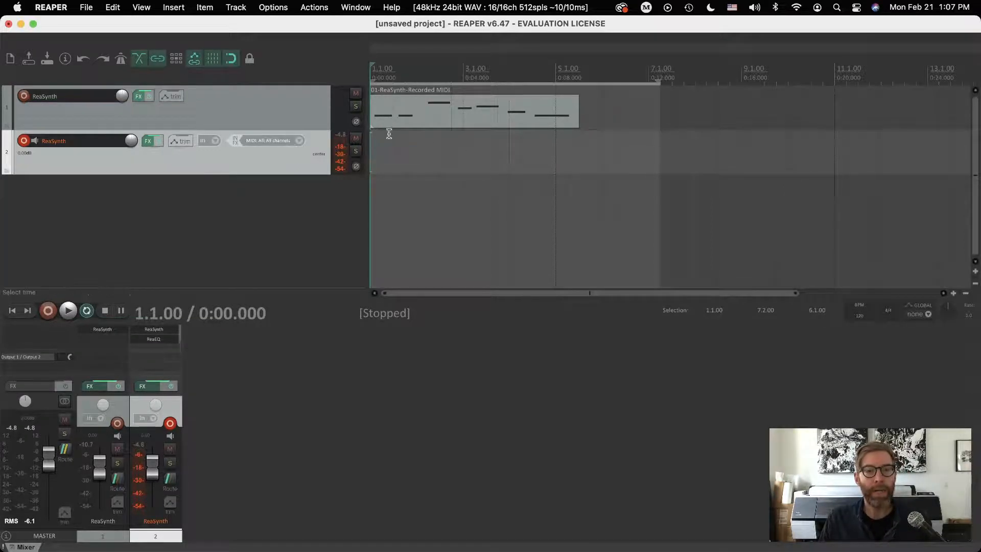
pyautogui.click(24, 142)
pyautogui.press('space')
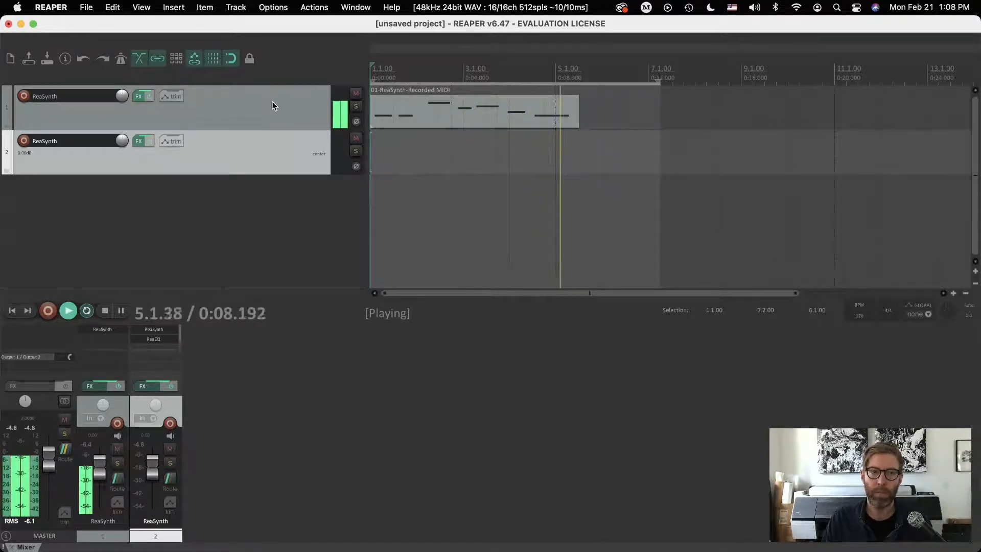
pyautogui.press('space')
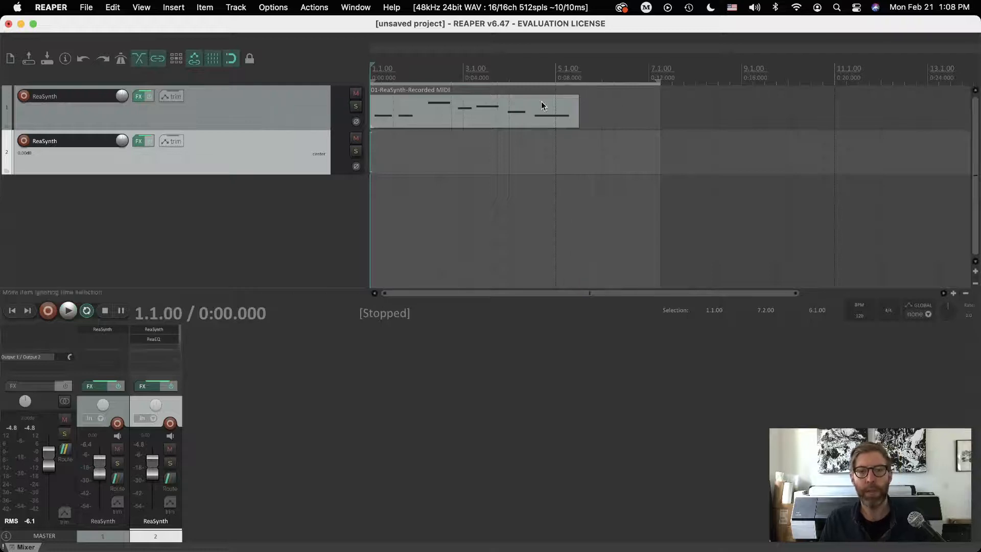
# Shorten the loop selection to end at 6.1.00 and arm the second track for recording with its effects window open
pyautogui.moveTo(659, 83); pyautogui.dragTo(602, 83)
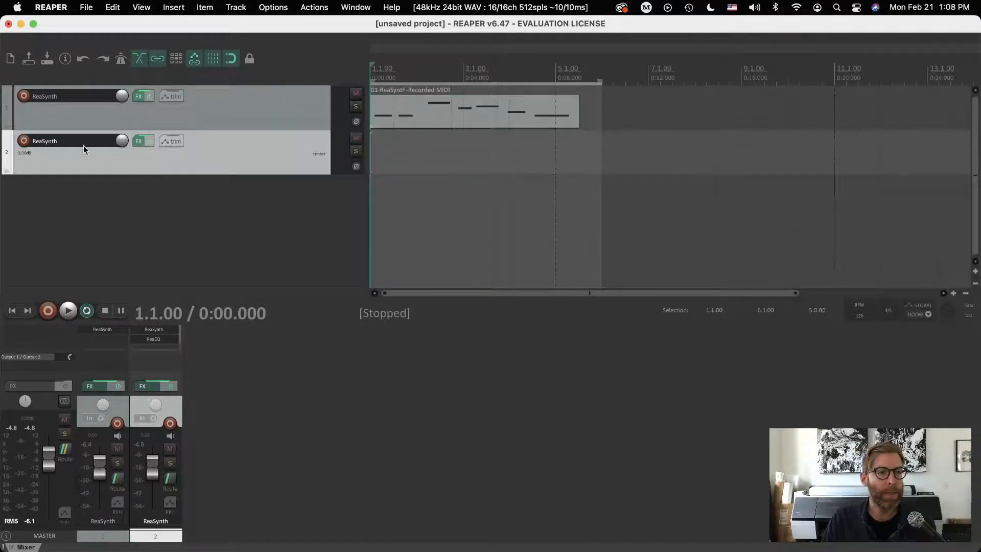
pyautogui.click(139, 141)
pyautogui.click(23, 141)
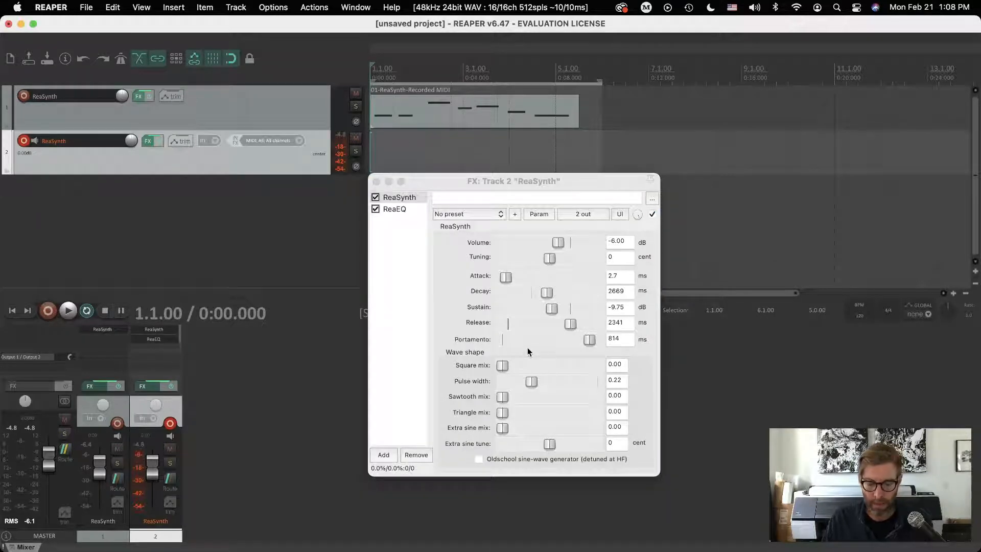
# Set ReaSynth on the second track to Release 2967 ms, Attack 323.3 ms, Sawtooth mix 0.35 and Triangle mix 0.51
pyautogui.moveTo(503, 397); pyautogui.dragTo(513, 397)
pyautogui.moveTo(571, 323); pyautogui.dragTo(580, 323)
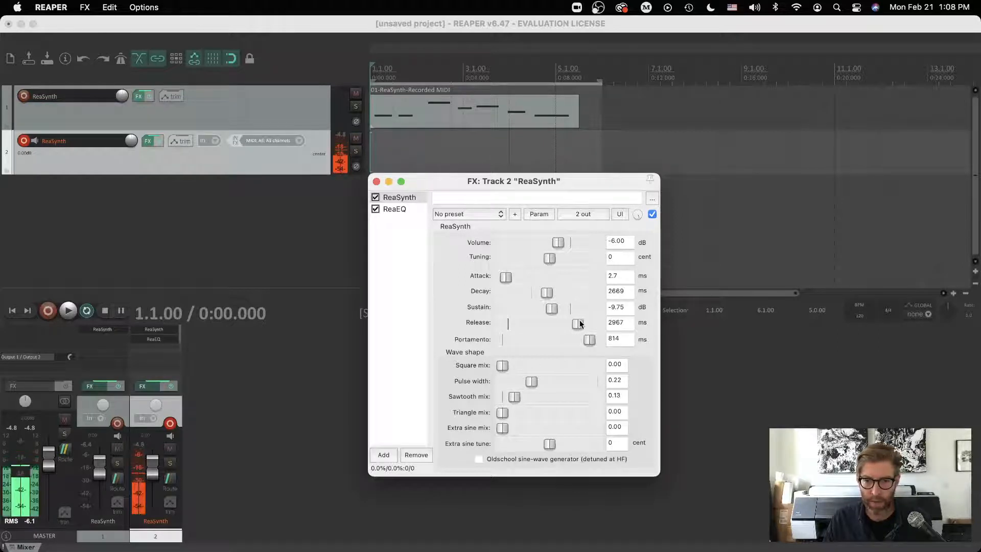
pyautogui.moveTo(505, 276); pyautogui.dragTo(528, 277)
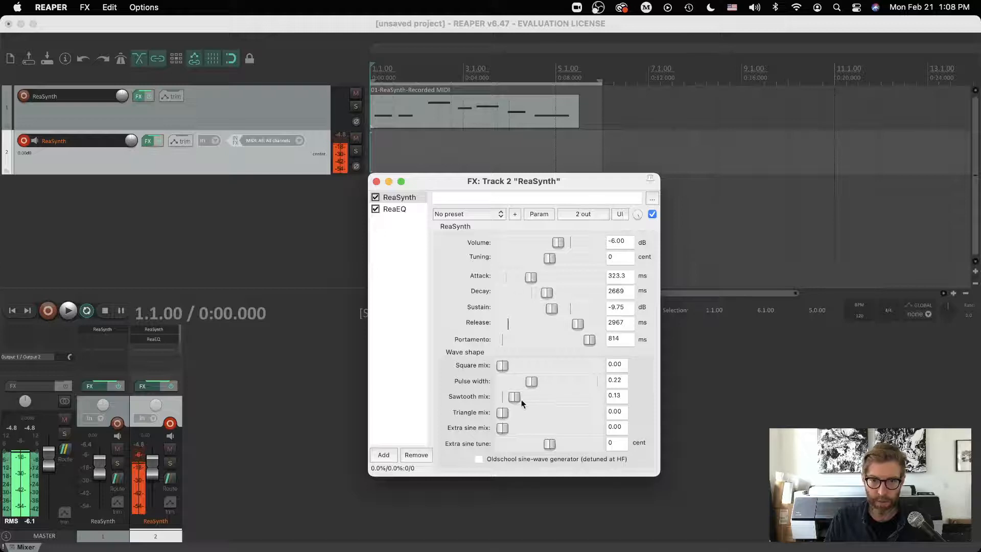
pyautogui.moveTo(535, 399)
pyautogui.mouseDown()
pyautogui.moveTo(512, 413)
pyautogui.moveTo(551, 409)
pyautogui.mouseUp()
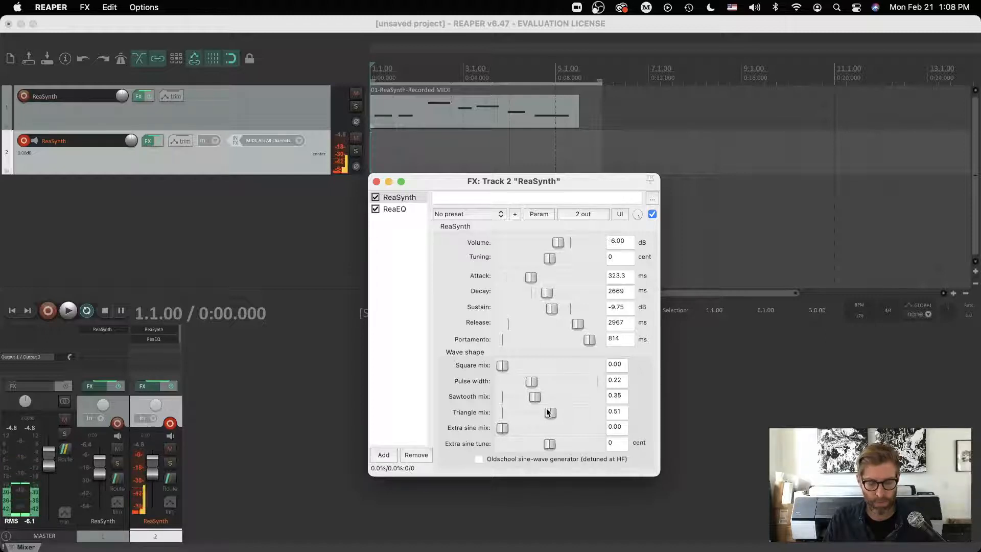
pyautogui.click(376, 182)
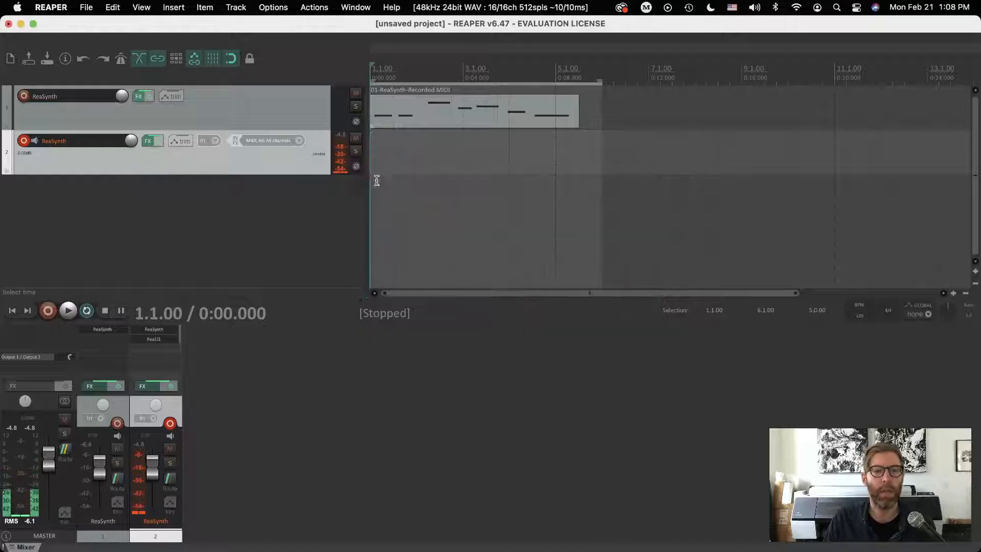
# Record a MIDI part on the second track over the looped first track and save all recorded files
pyautogui.click(49, 311)
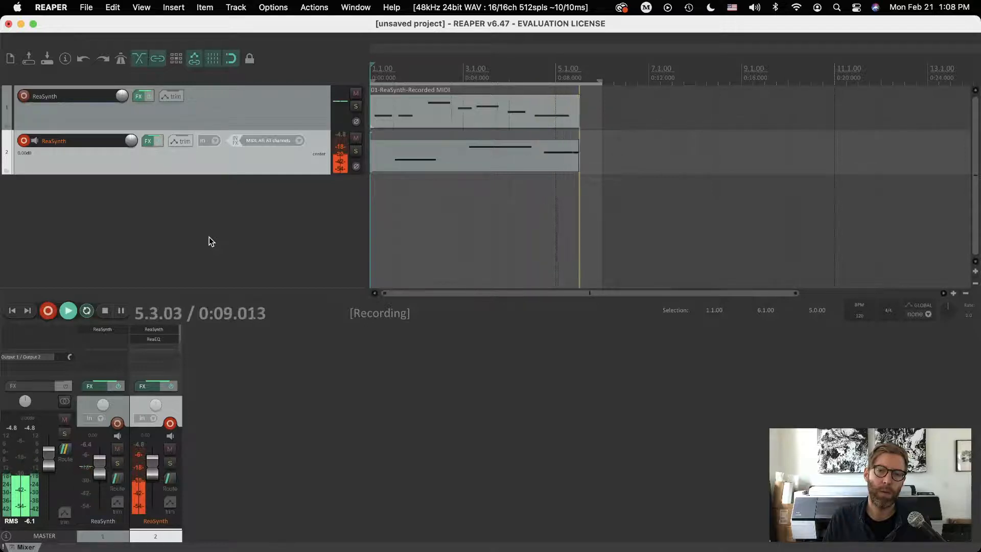
pyautogui.press('space')
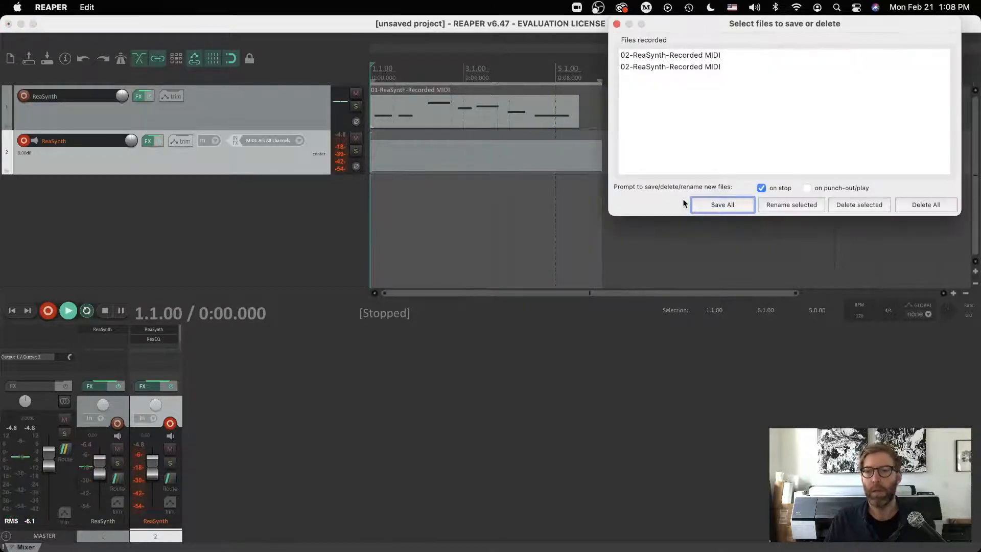
pyautogui.click(723, 205)
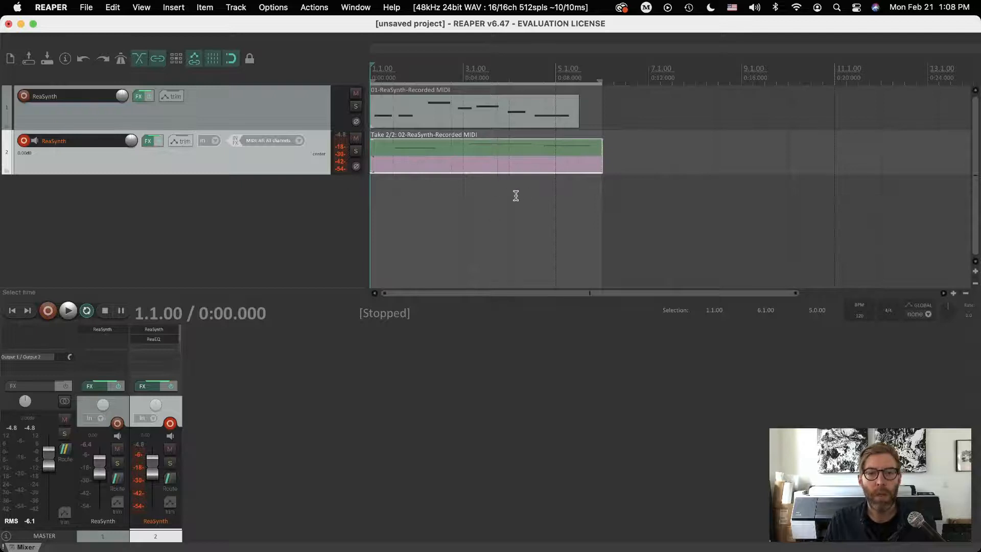
# Delete the recorded item with two takes from the second track
pyautogui.click(486, 189)
pyautogui.click(437, 146)
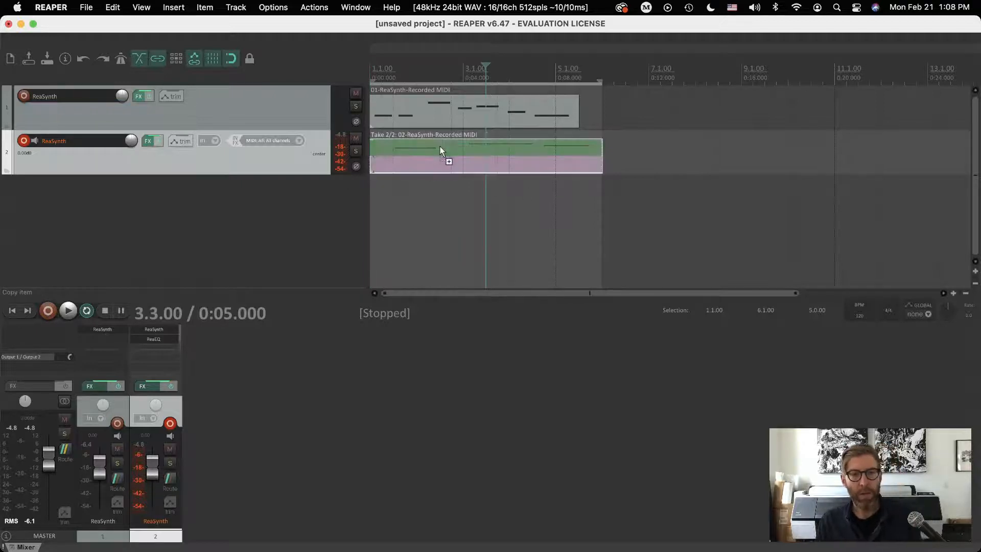
pyautogui.press('Delete')
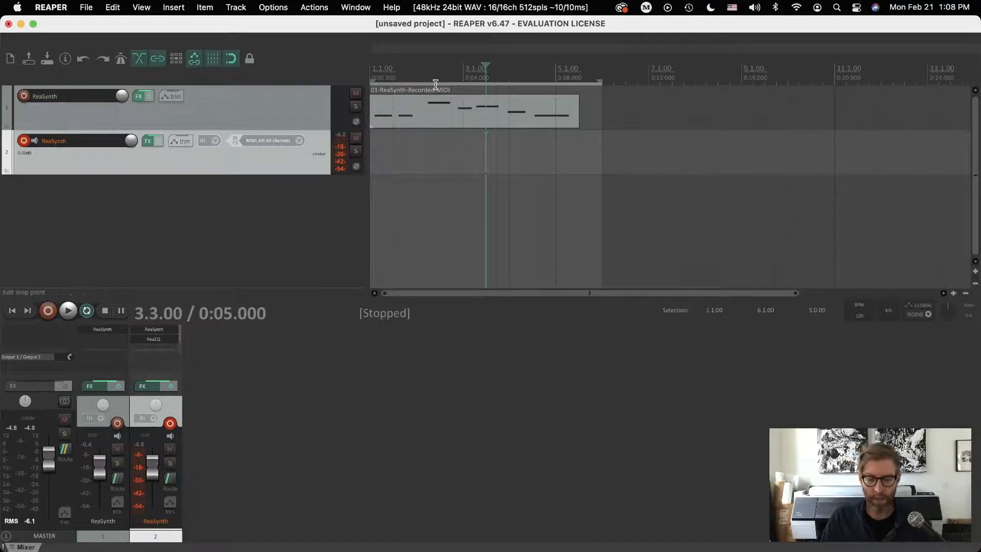
# Record a new MIDI part on the second track from 1.1.00 in a single pass and save the recording
pyautogui.press('Home')
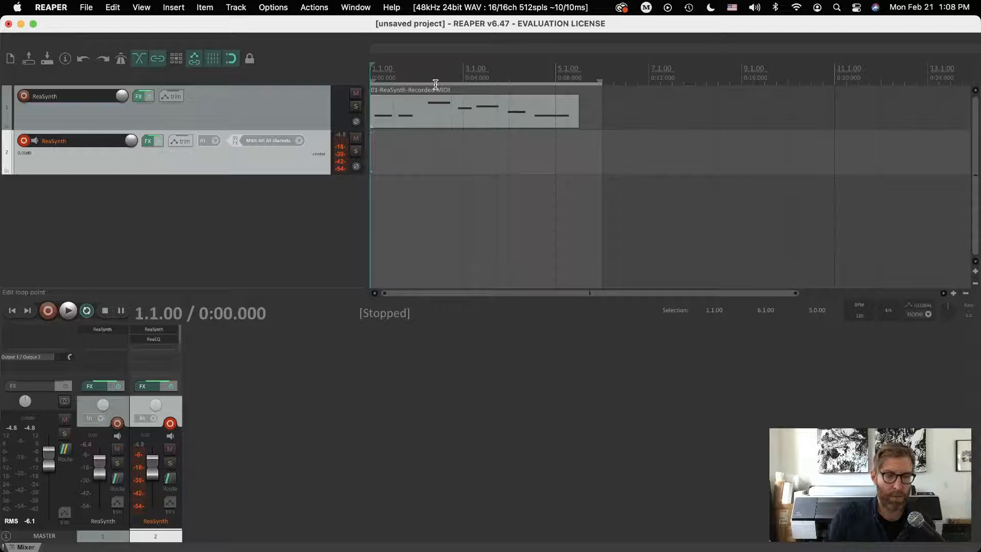
pyautogui.click(47, 312)
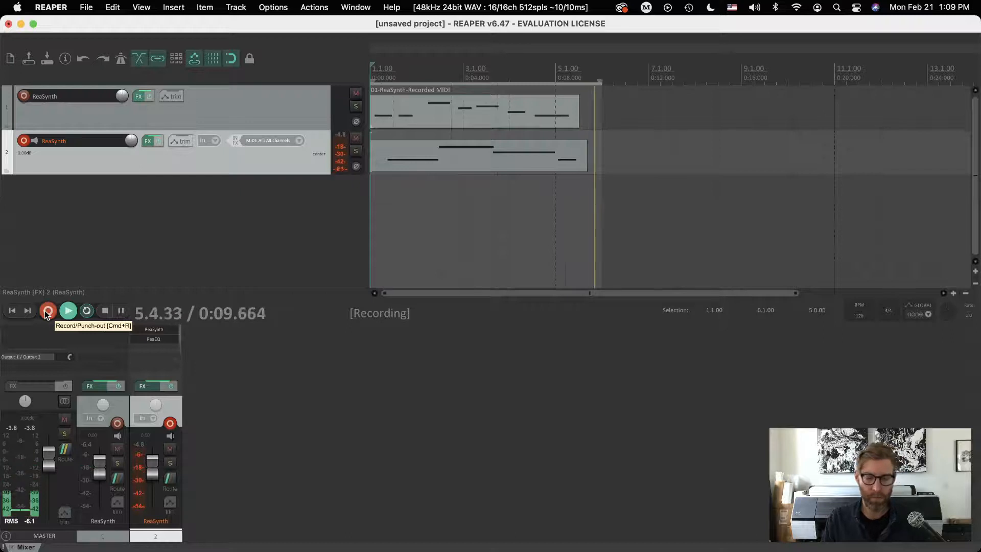
pyautogui.click(47, 313)
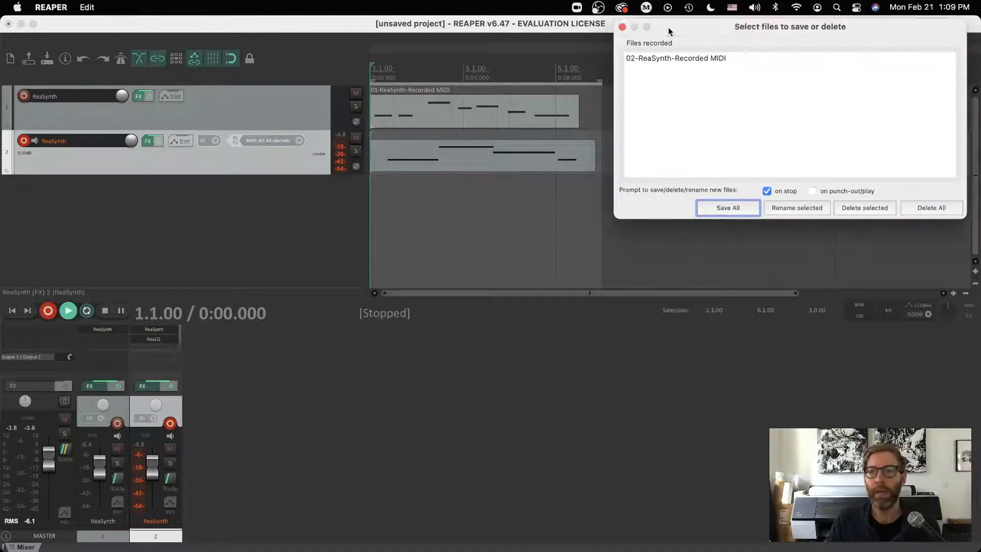
pyautogui.moveTo(668, 29); pyautogui.dragTo(728, 140)
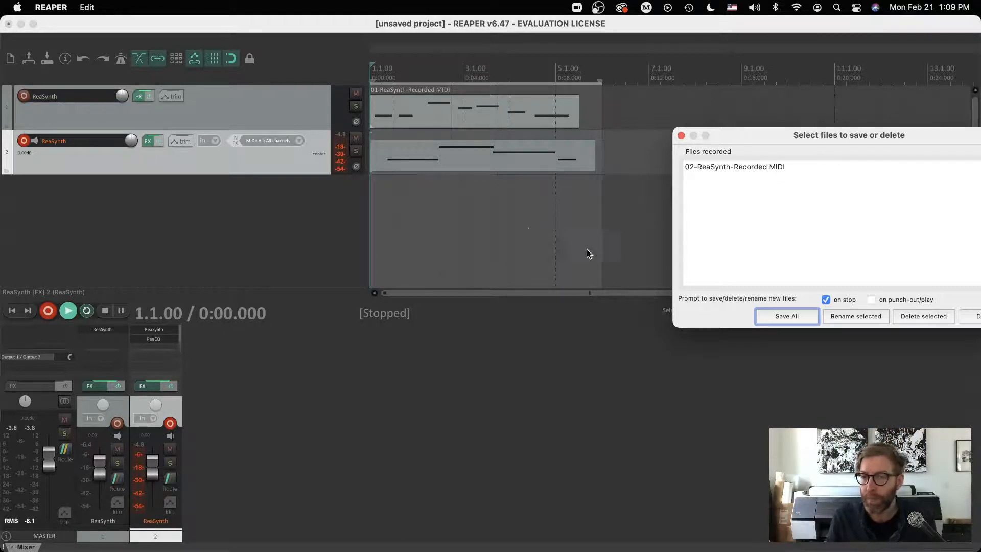
pyautogui.click(780, 316)
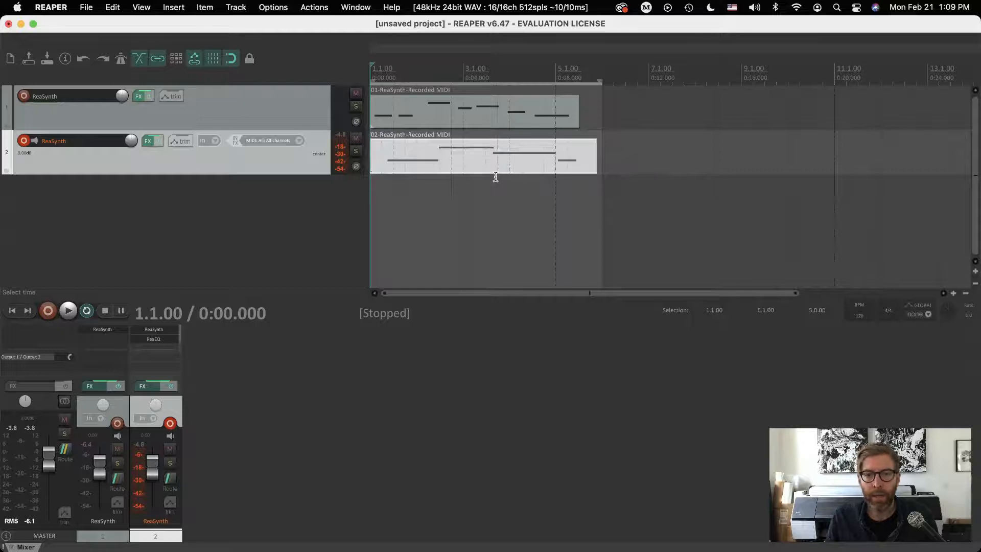
# Shift the second track's recorded notes slightly earlier by trimming the item's start, and play it back in the MIDI editor
pyautogui.click(463, 163)
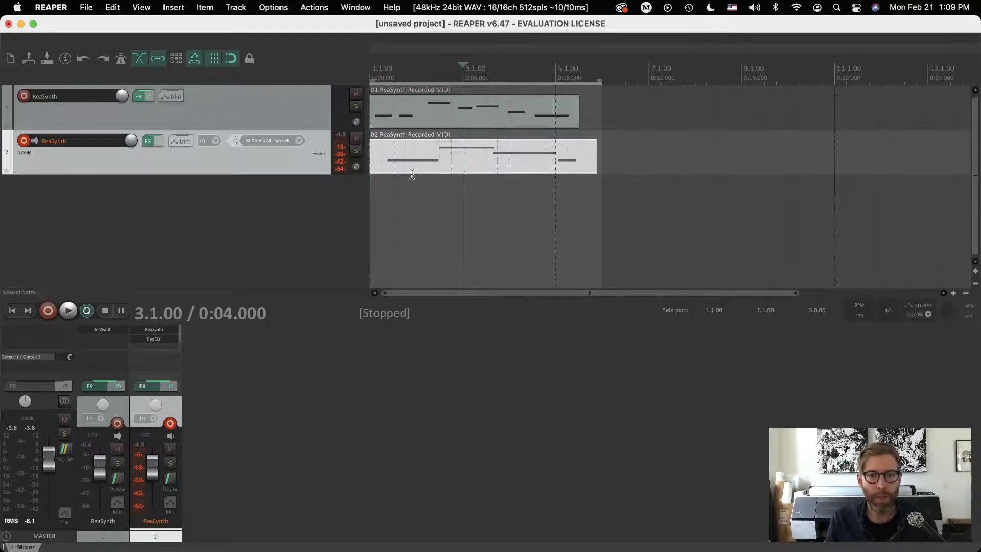
pyautogui.moveTo(370, 167); pyautogui.dragTo(391, 148)
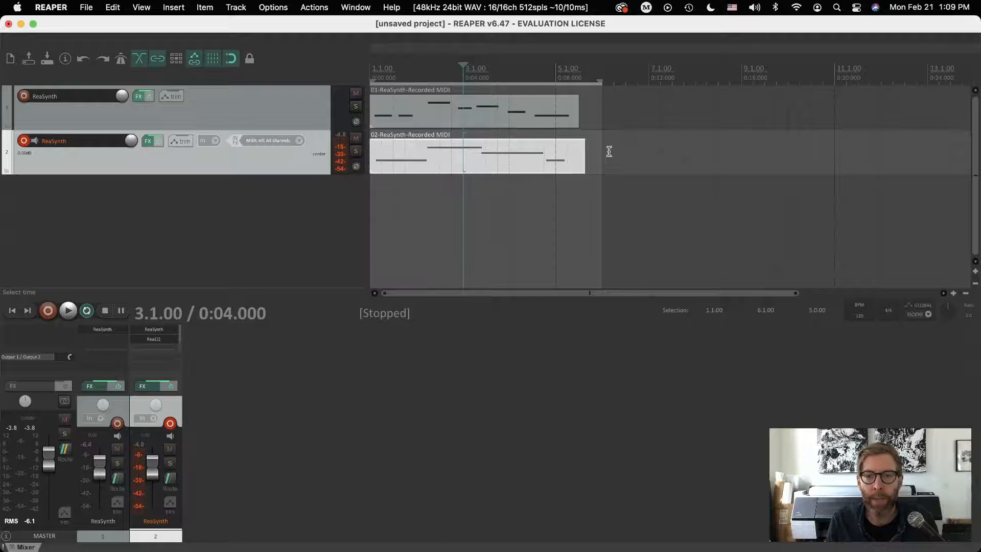
pyautogui.doubleClick(455, 159)
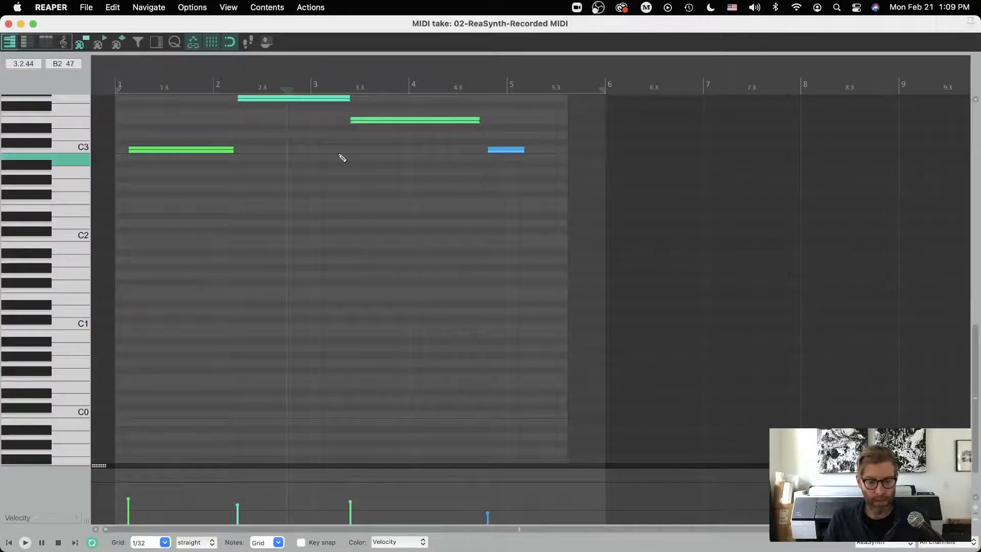
pyautogui.press('space')
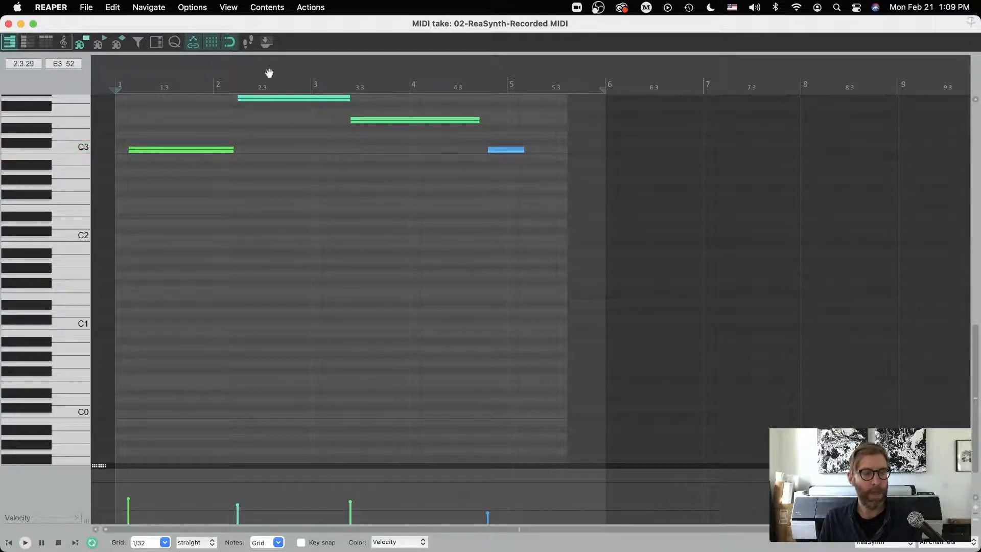
pyautogui.click(8, 24)
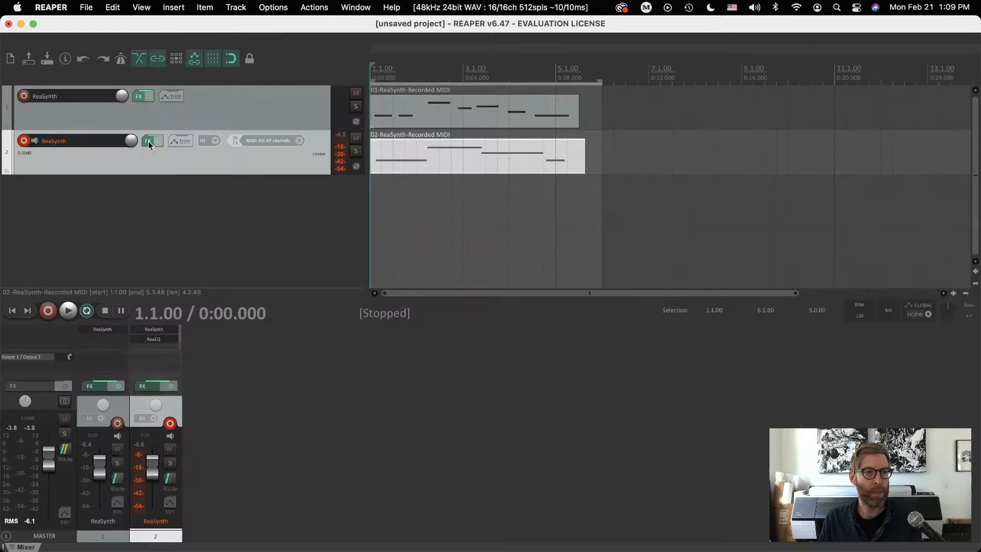
# Set the Portamento of the second track's ReaSynth to 0 ms and close the effects window
pyautogui.click(149, 141)
pyautogui.moveTo(570, 339); pyautogui.dragTo(428, 337)
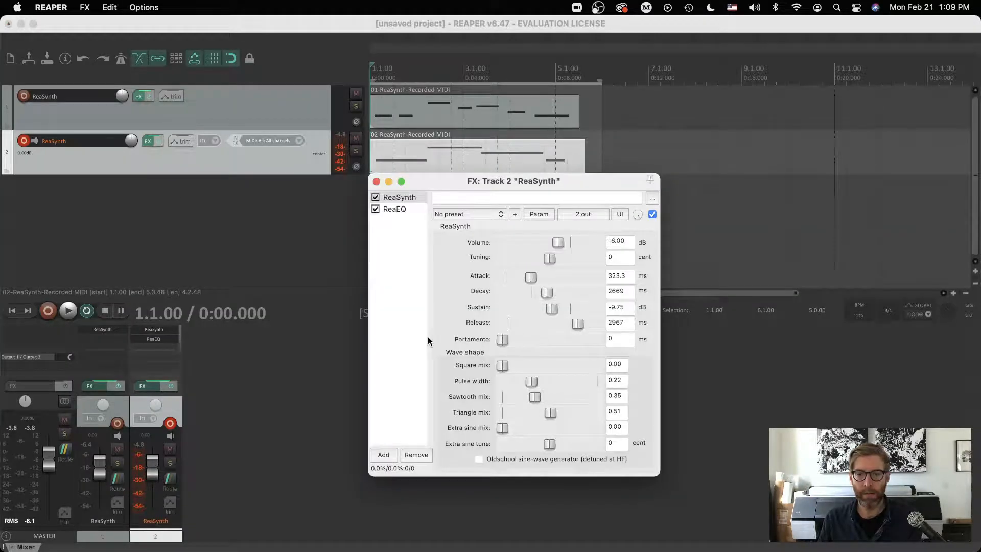
pyautogui.click(377, 180)
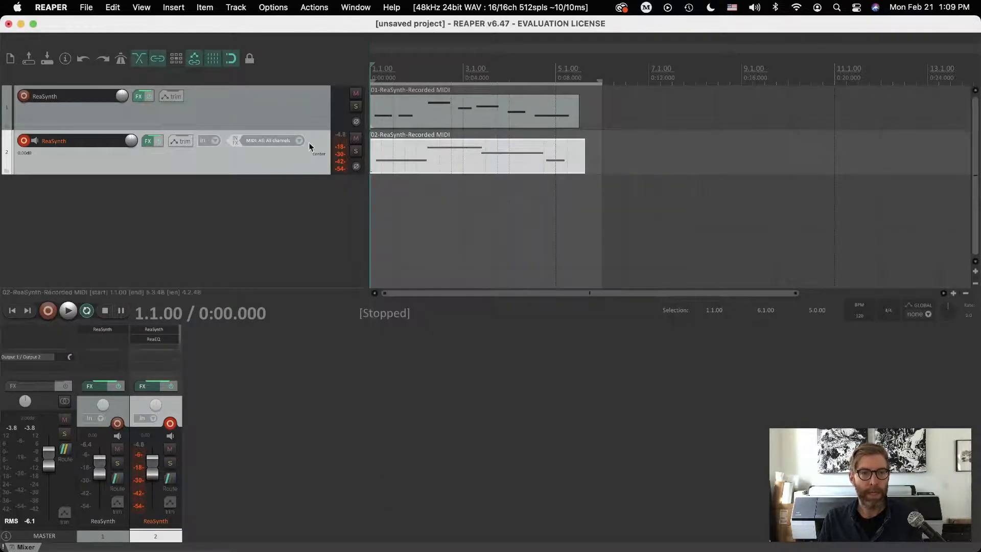
# Lower the second track's volume to about -18.1 dB and trim the end of its recorded MIDI item to 5.3.00
pyautogui.click(424, 158)
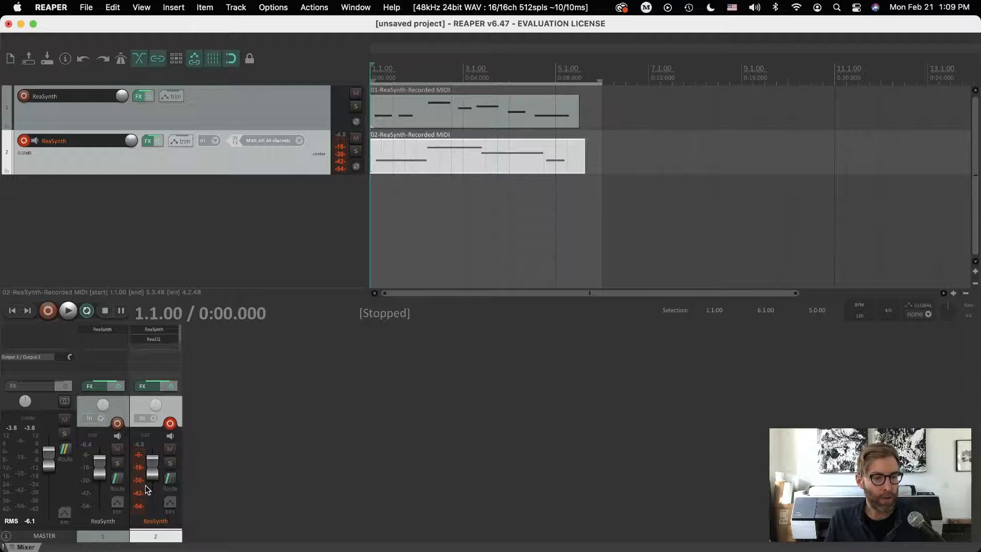
pyautogui.moveTo(147, 478); pyautogui.dragTo(152, 484)
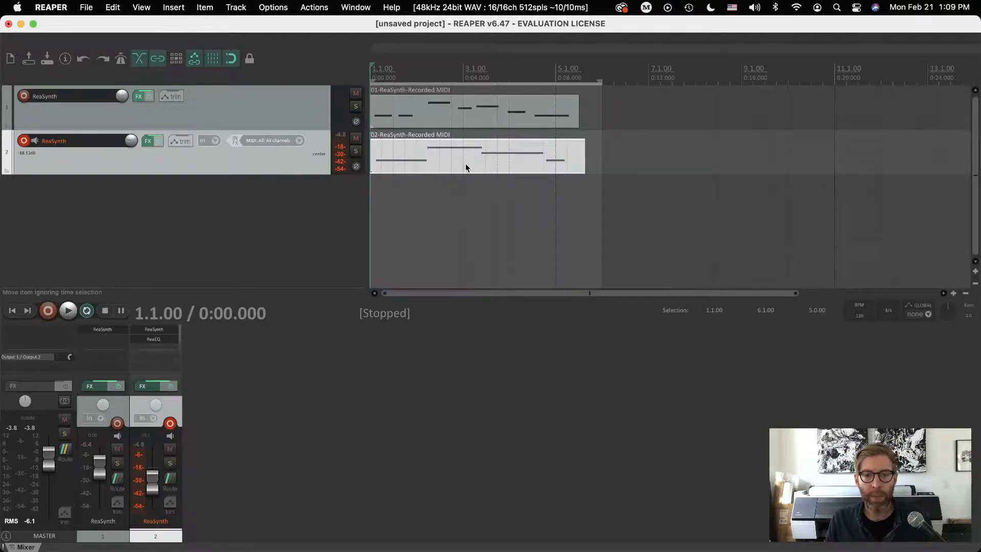
pyautogui.doubleClick(466, 168)
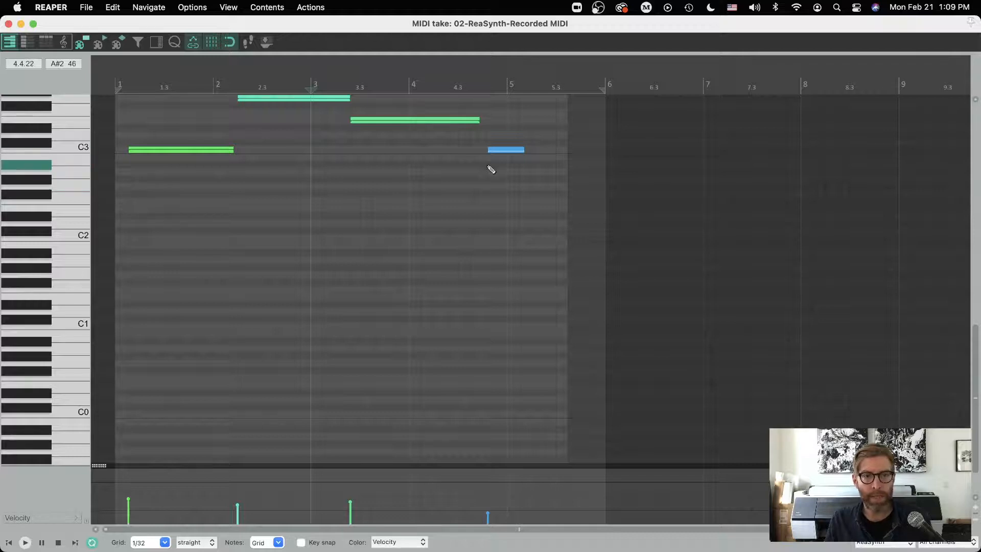
pyautogui.click(9, 24)
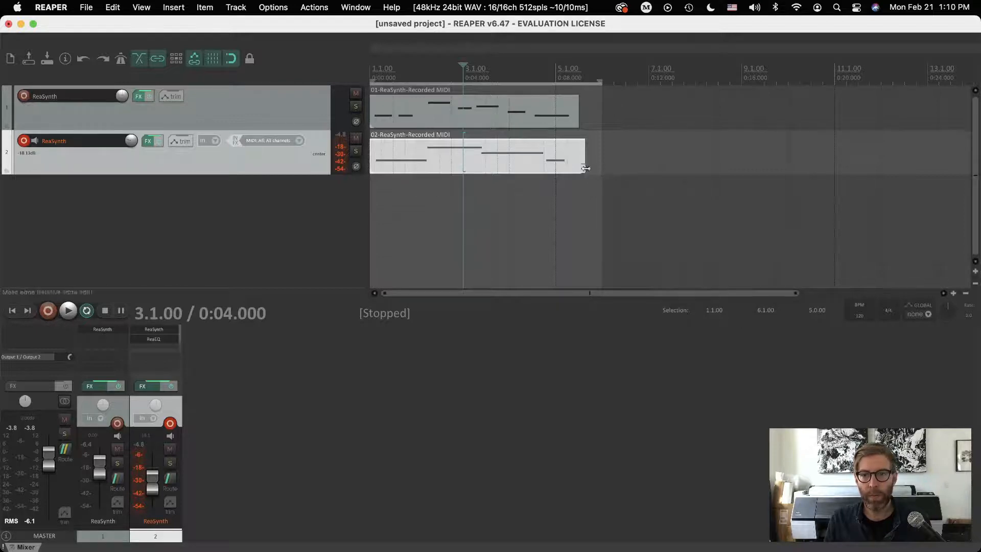
pyautogui.moveTo(585, 163); pyautogui.dragTo(579, 163)
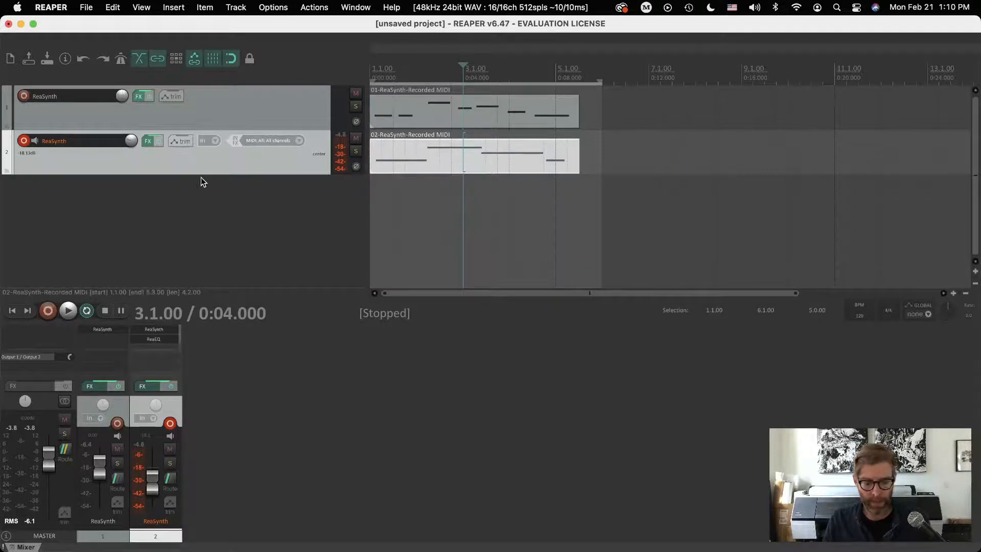
# Switch to Word and bring its open Week06_Agenda_A document to the front
pyautogui.press('super+Tab')
pyautogui.press('super+Tab')
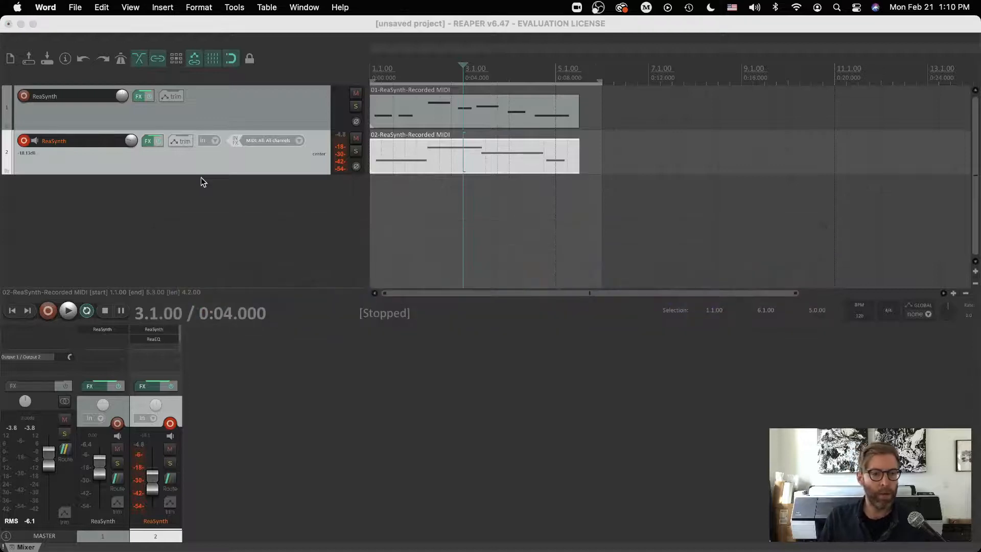
pyautogui.press('super+Tab')
pyautogui.press('super+Tab')
pyautogui.press('super+Tab')
pyautogui.press('super+Tab')
pyautogui.press('super+Tab')
pyautogui.press('super+Tab')
pyautogui.press('super+Tab')
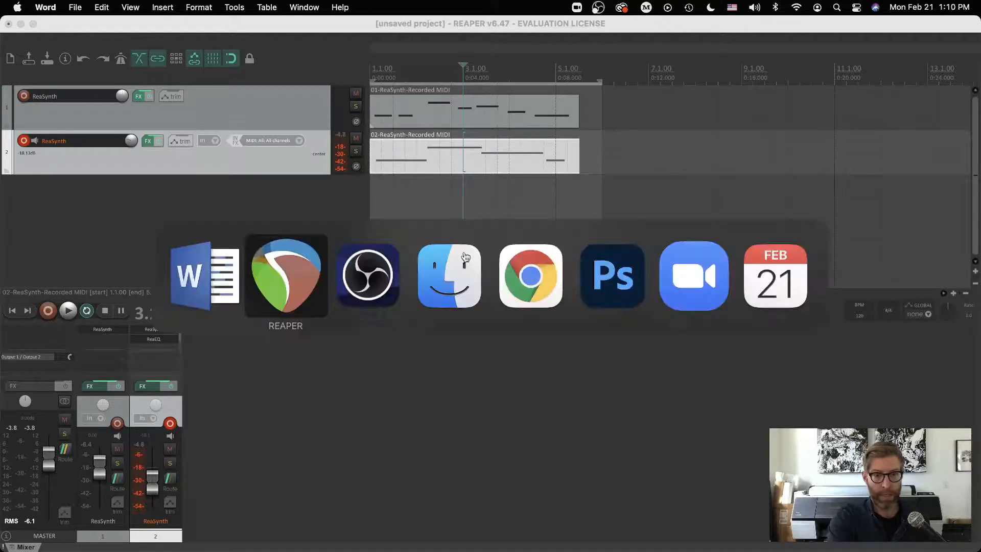
pyautogui.press('Escape')
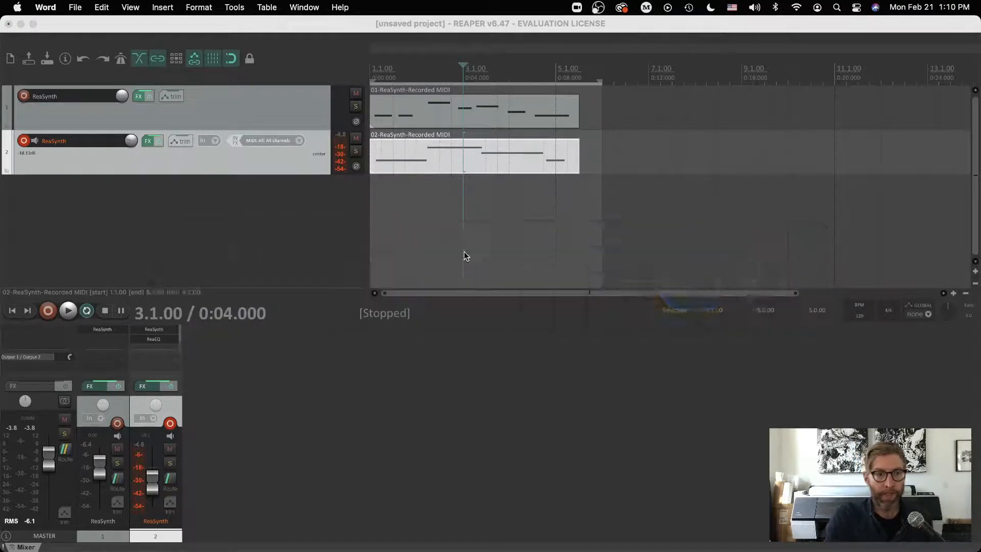
pyautogui.rightClick(464, 254)
pyautogui.click(385, 488)
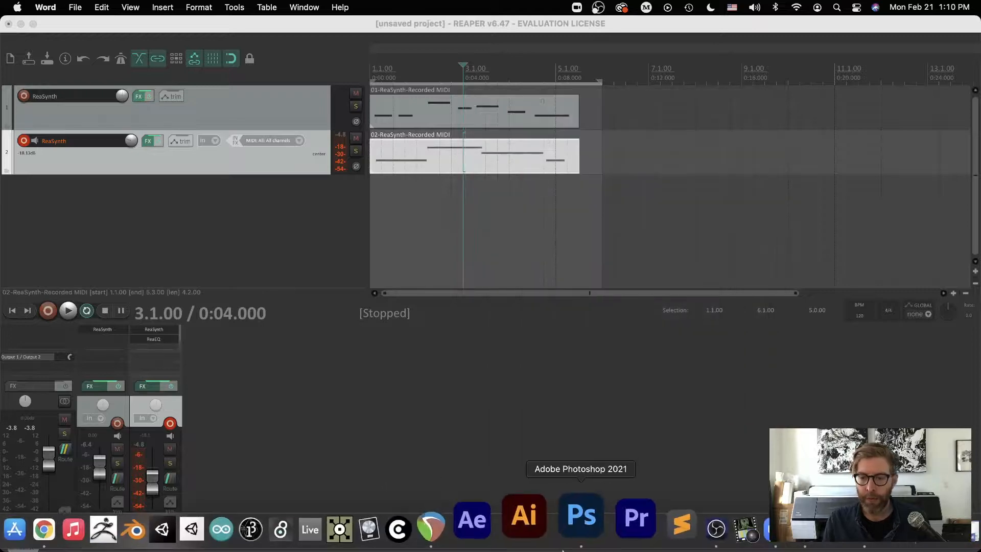
pyautogui.click(744, 519)
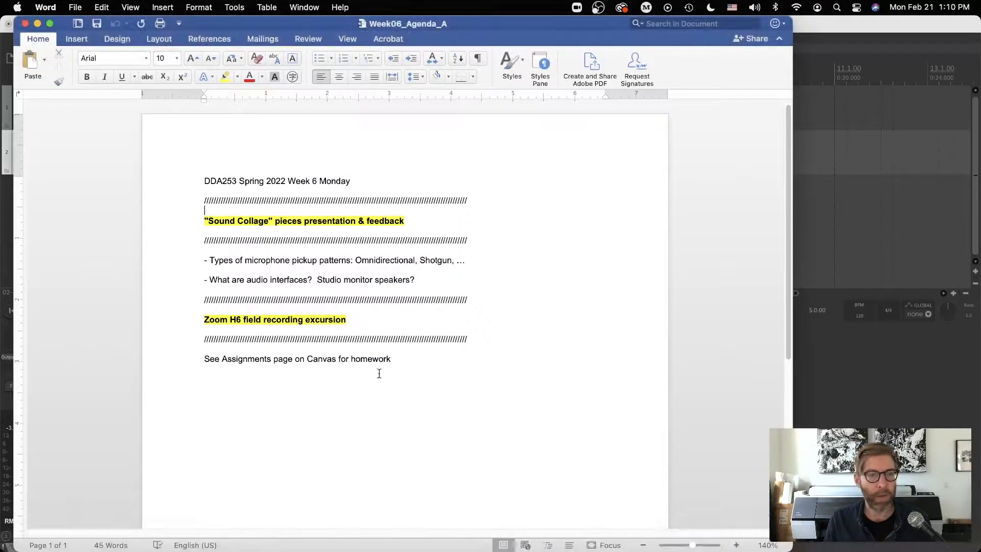
# Open the recent document ReaperDemoNotes, review its "Demo: Intro to MIDI in Reaper" section through the "Route" options line, and return to REAPER
pyautogui.click(75, 8)
pyautogui.moveTo(98, 67)
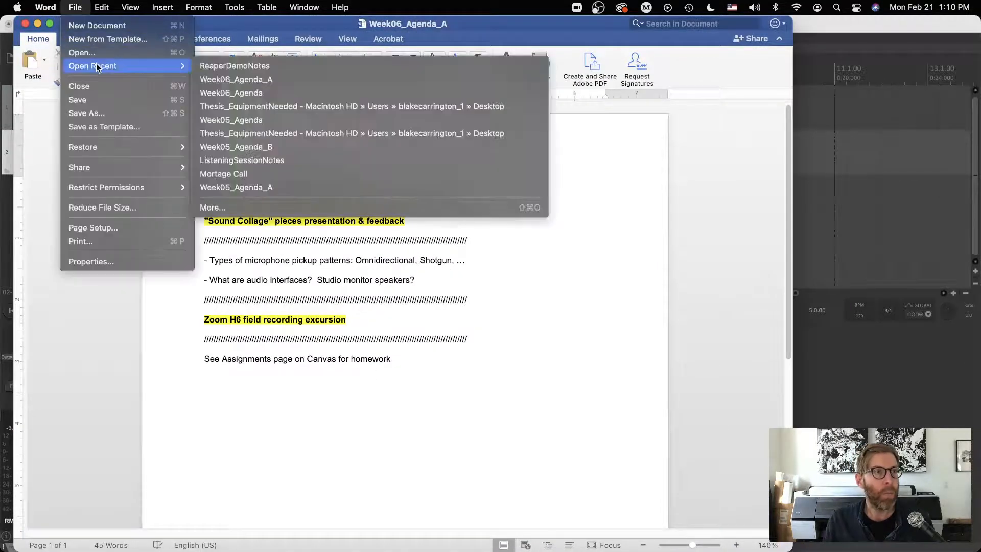
pyautogui.click(259, 67)
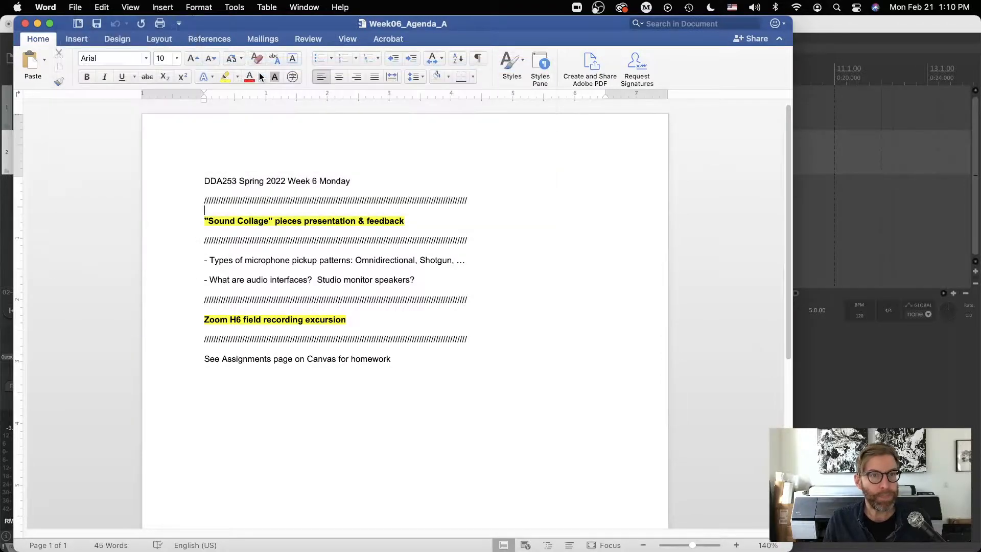
pyautogui.scroll(-10, 388, 356)
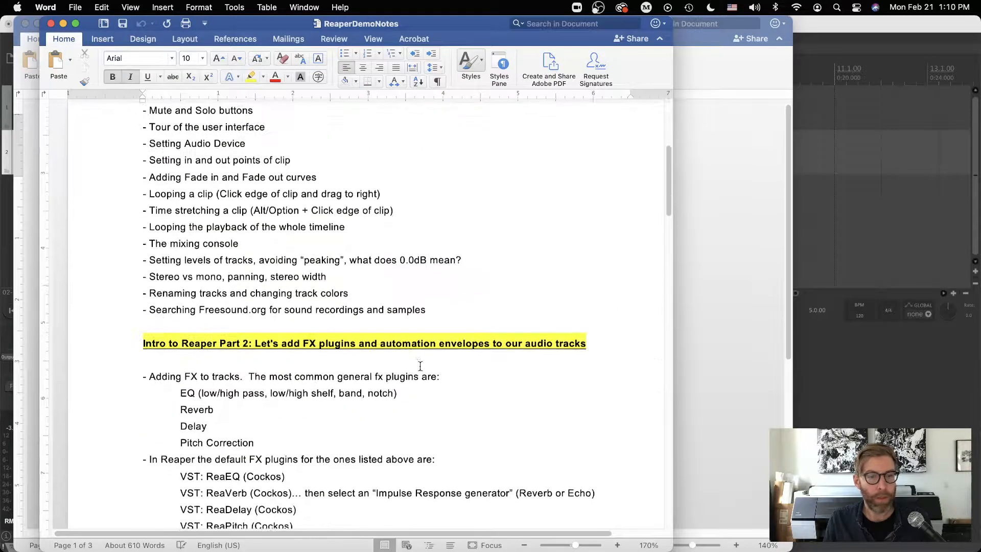
pyautogui.moveTo(669, 193); pyautogui.dragTo(676, 405)
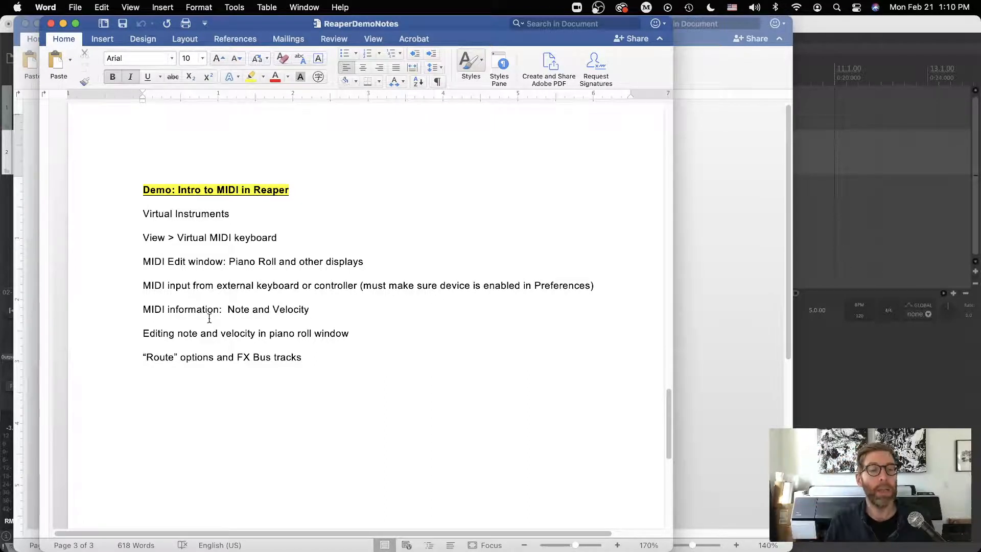
pyautogui.moveTo(142, 357); pyautogui.dragTo(312, 360)
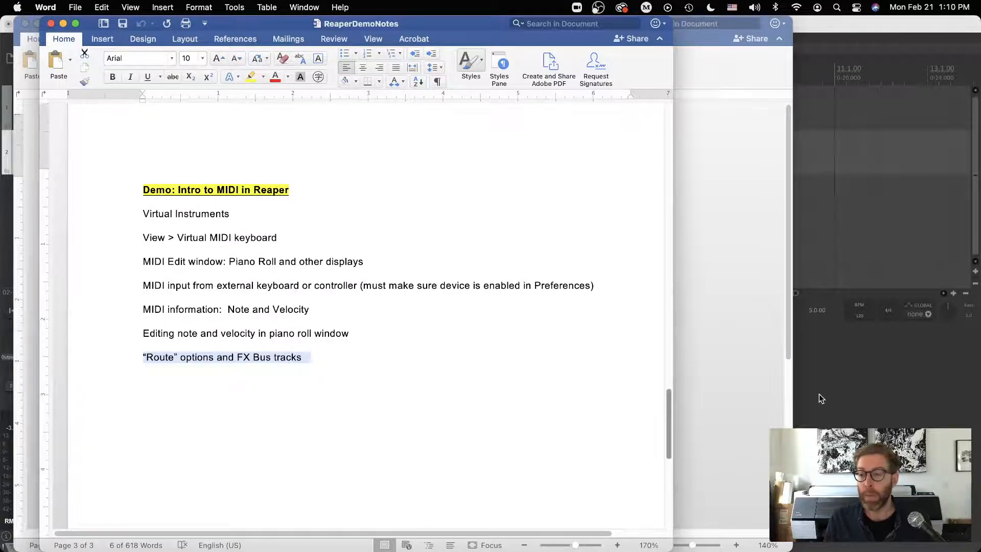
pyautogui.click(853, 420)
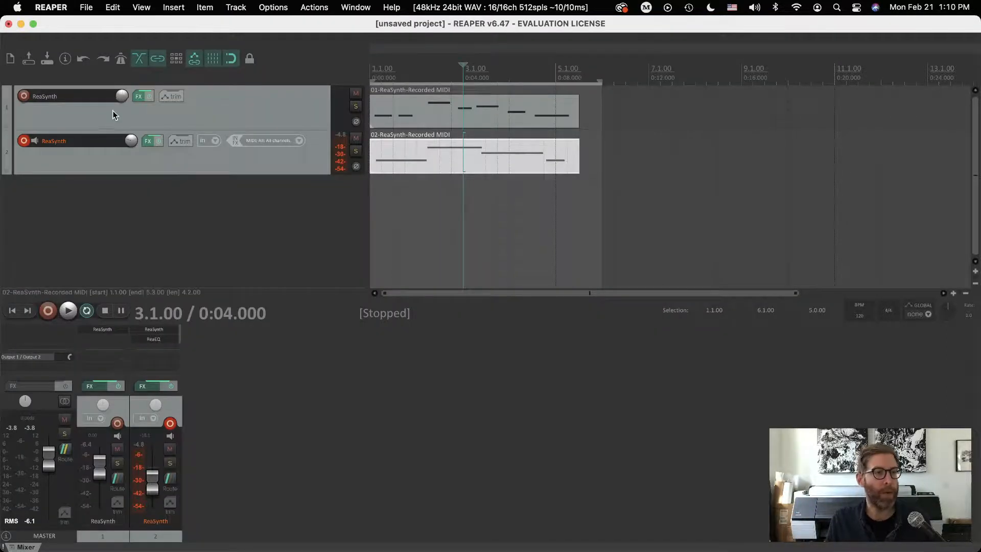
pyautogui.click(263, 116)
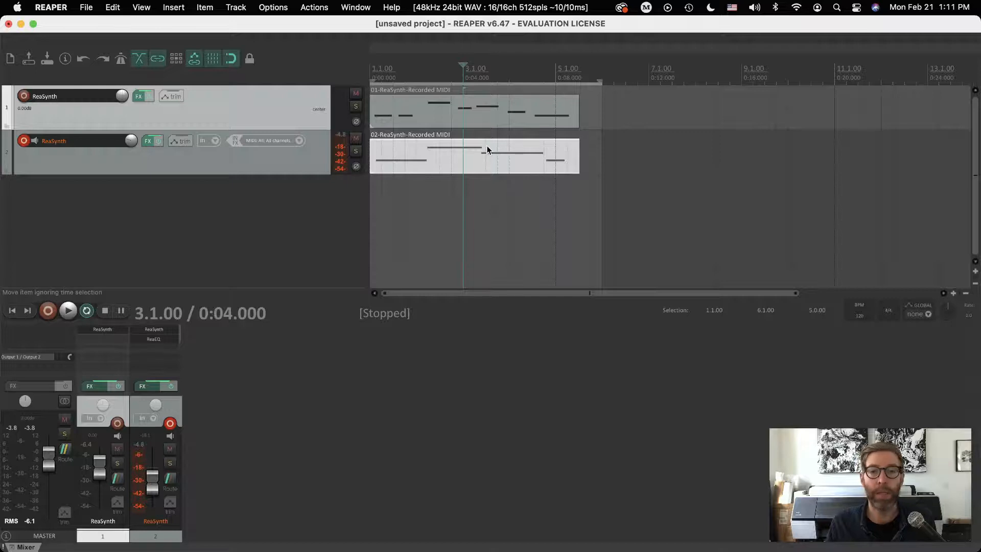
pyautogui.click(123, 171)
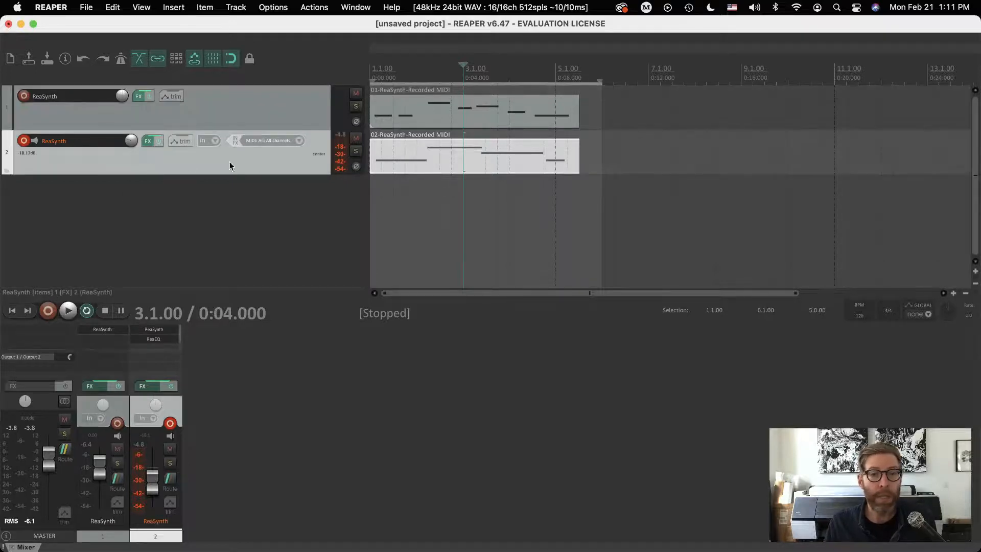
pyautogui.click(240, 110)
pyautogui.click(263, 170)
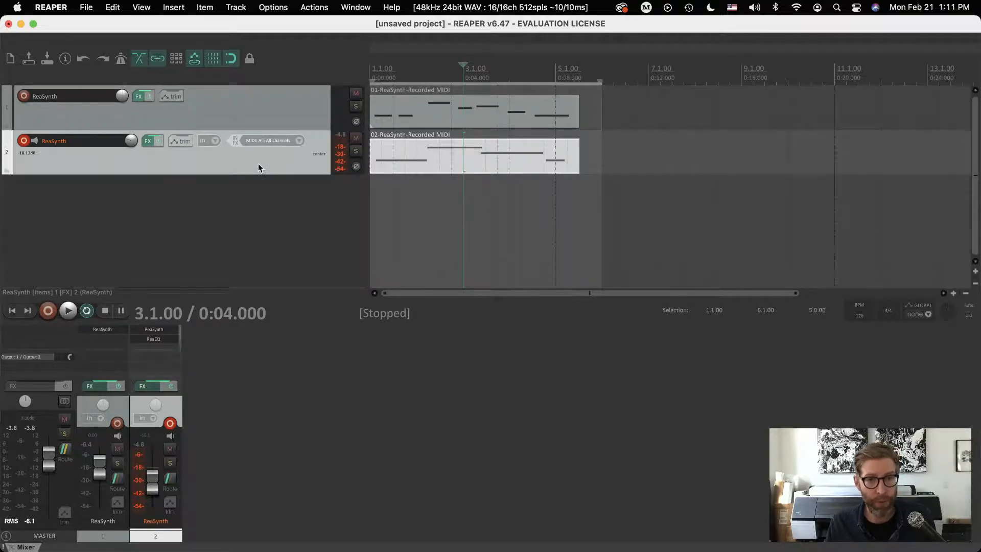
pyautogui.click(255, 111)
pyautogui.click(231, 168)
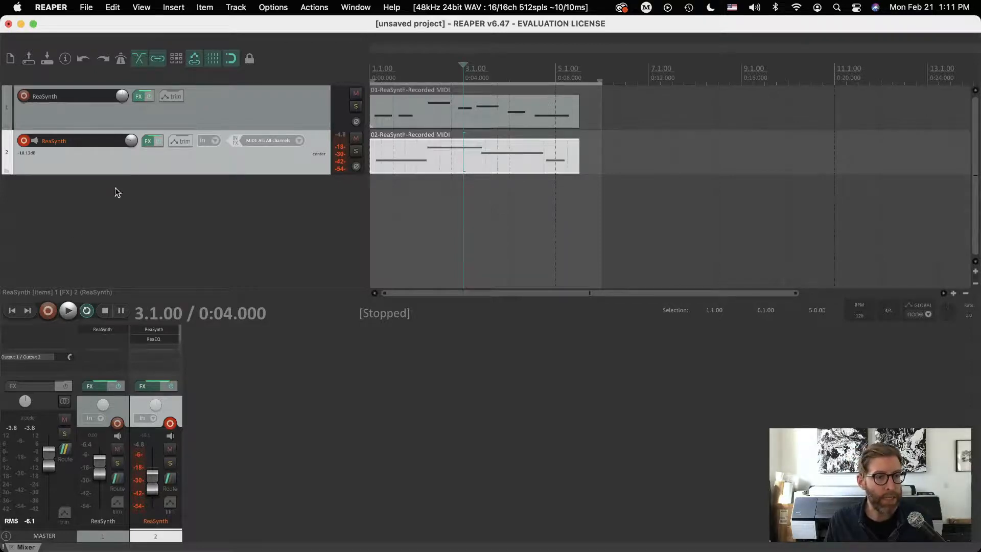
pyautogui.click(138, 97)
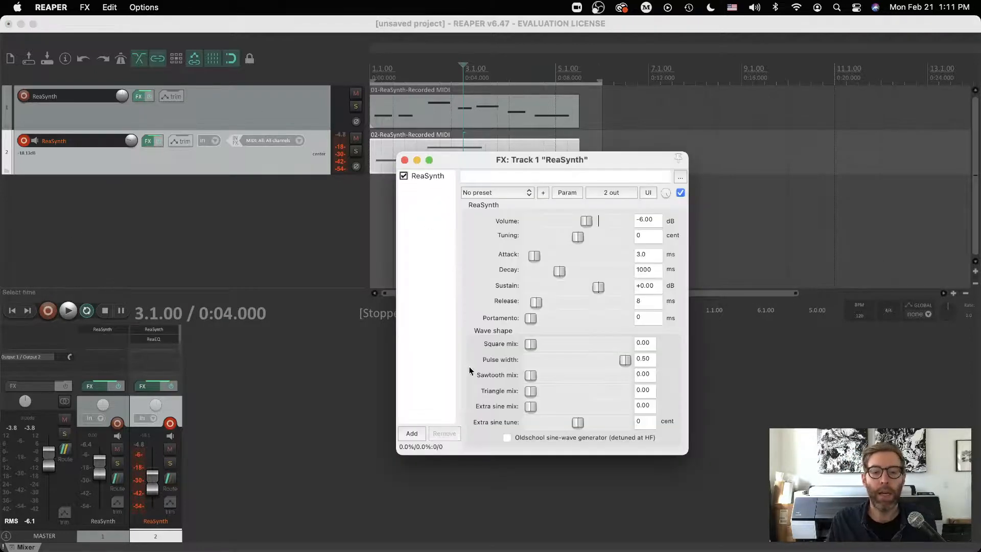
pyautogui.click(412, 433)
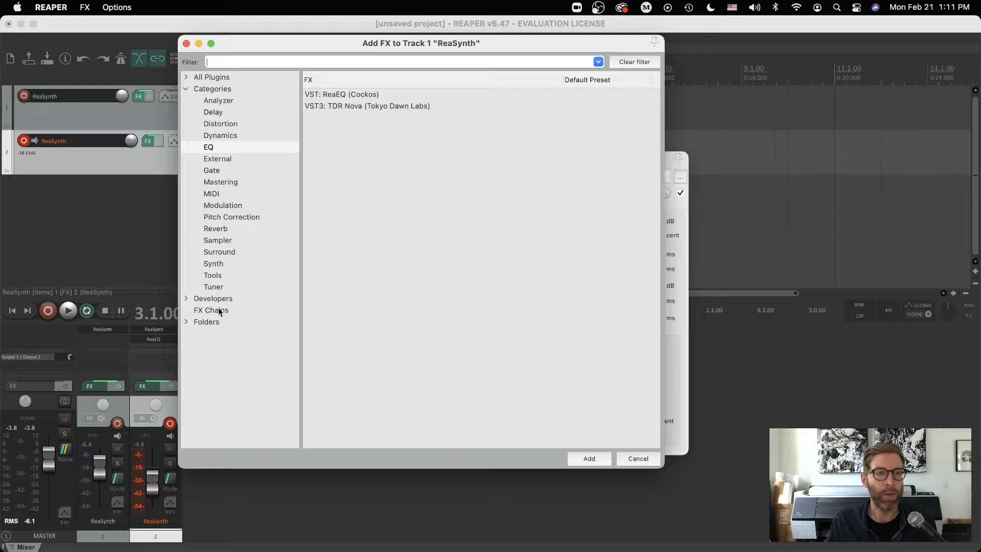
pyautogui.click(184, 88)
pyautogui.click(638, 458)
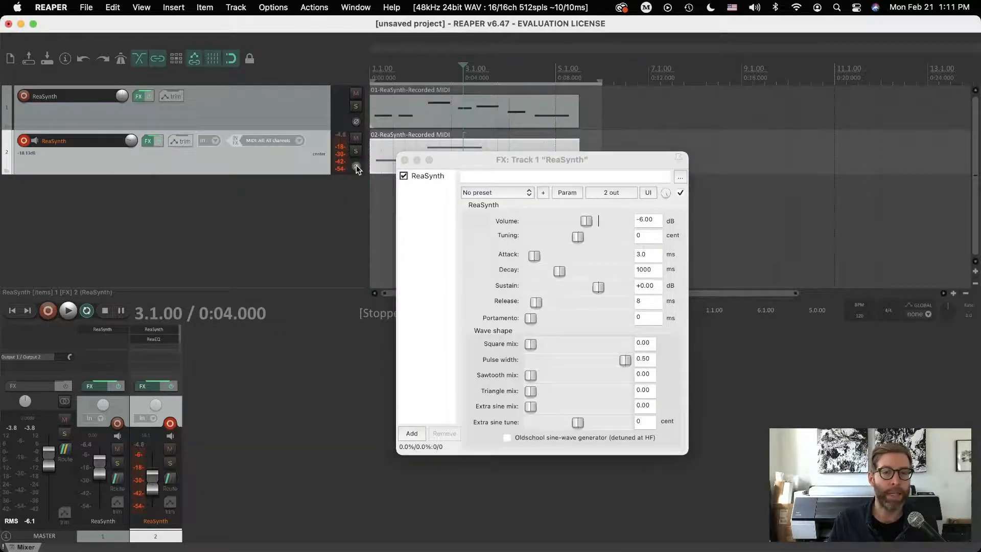
pyautogui.click(405, 160)
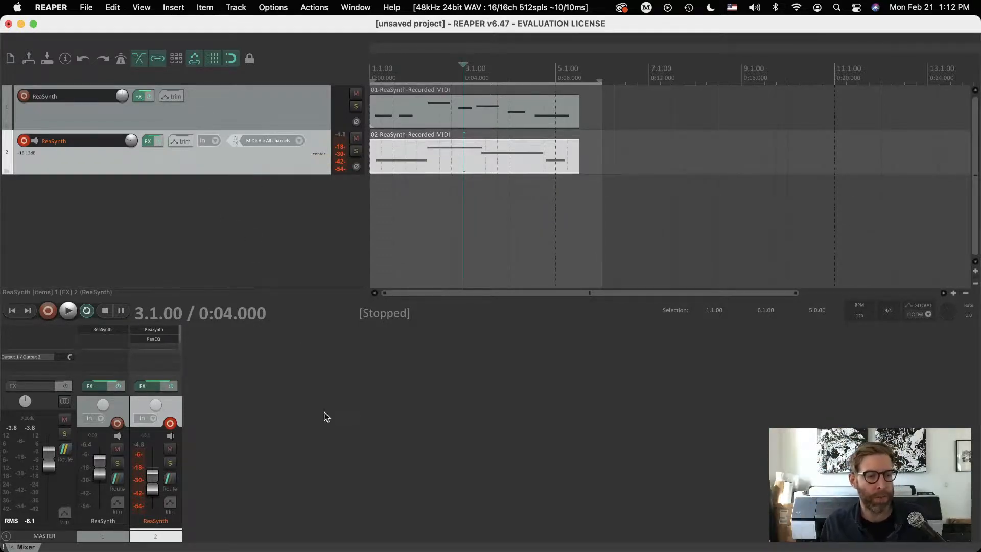
# Insert a new third track below the two ReaSynth tracks and add the ReaVerb (Cockos) effect to it
pyautogui.click(248, 342)
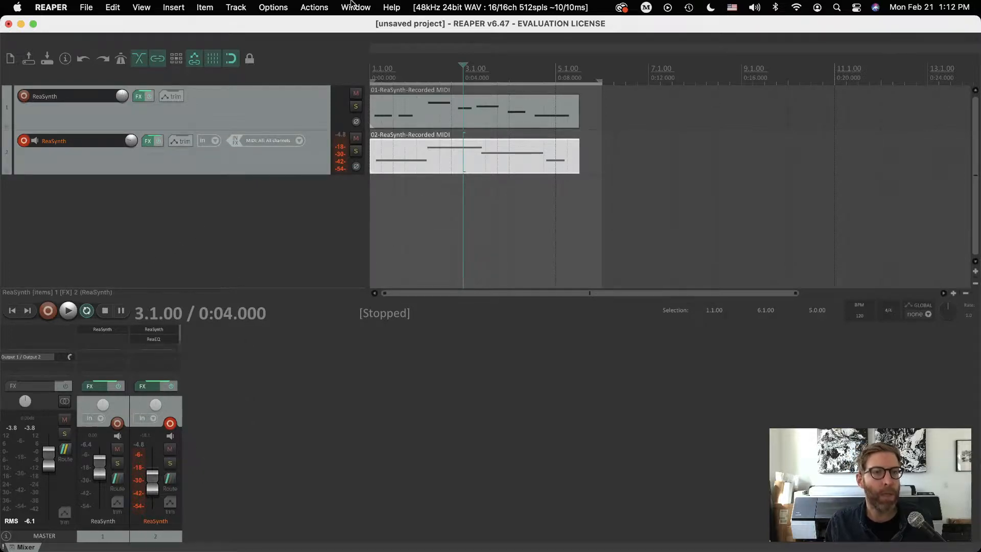
pyautogui.click(235, 7)
pyautogui.click(246, 23)
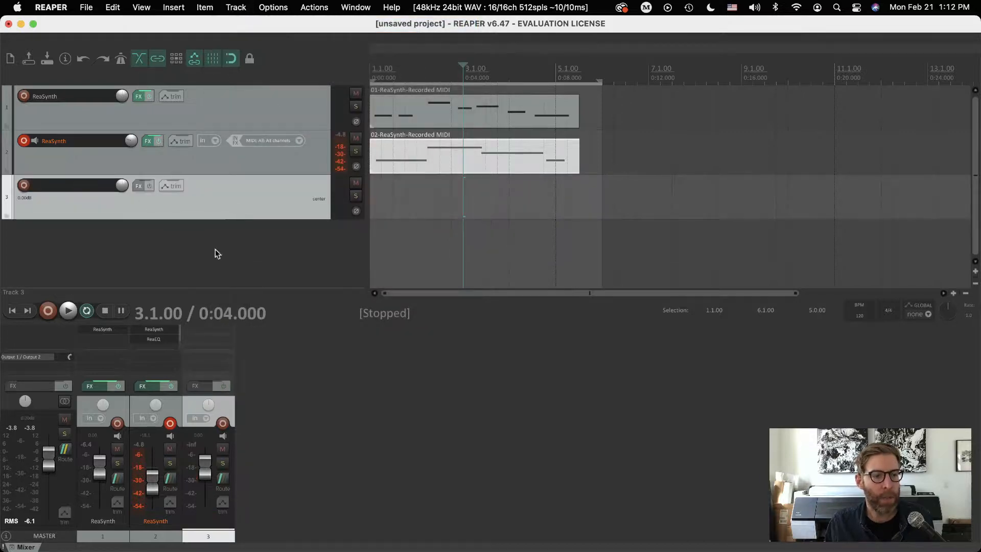
pyautogui.click(138, 187)
pyautogui.click(204, 89)
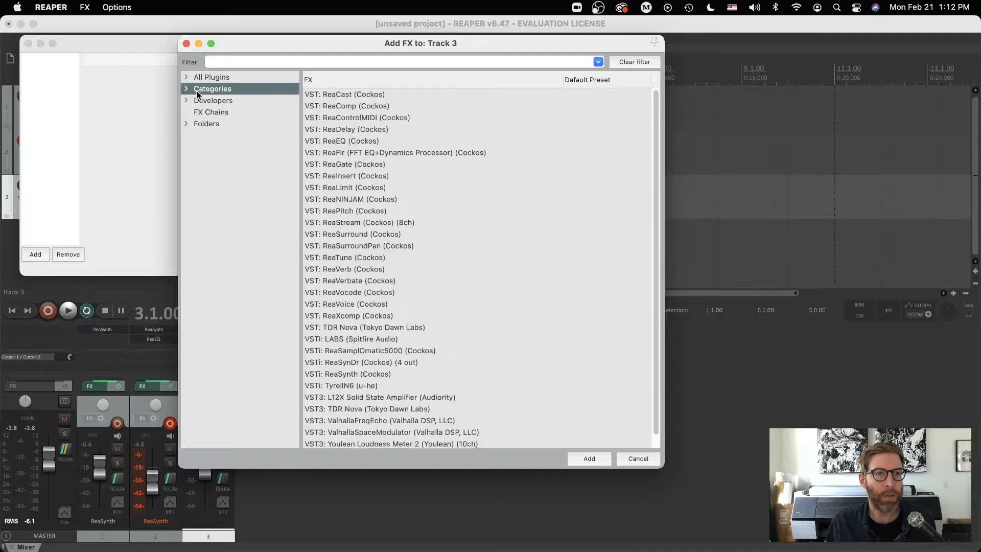
pyautogui.click(187, 88)
pyautogui.click(213, 229)
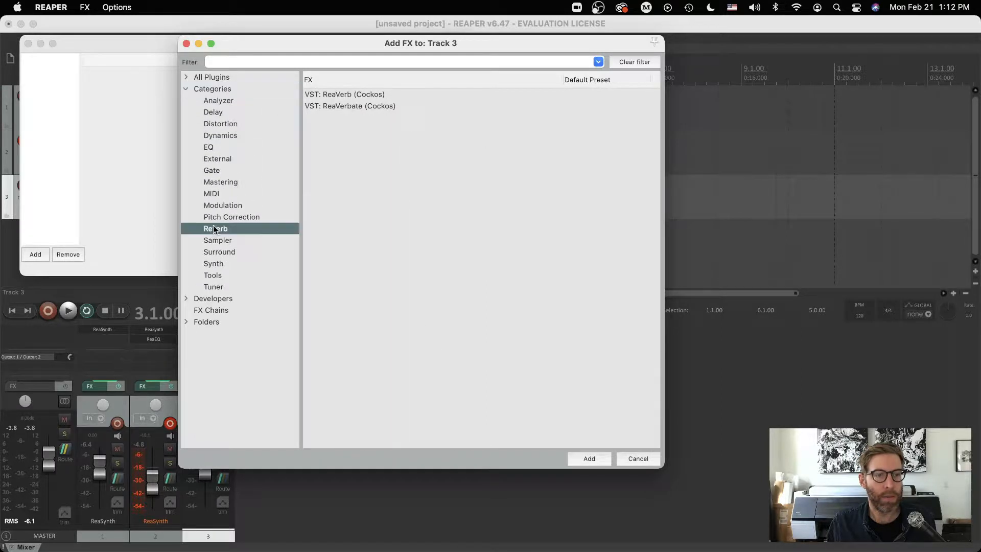
pyautogui.click(335, 96)
pyautogui.click(589, 459)
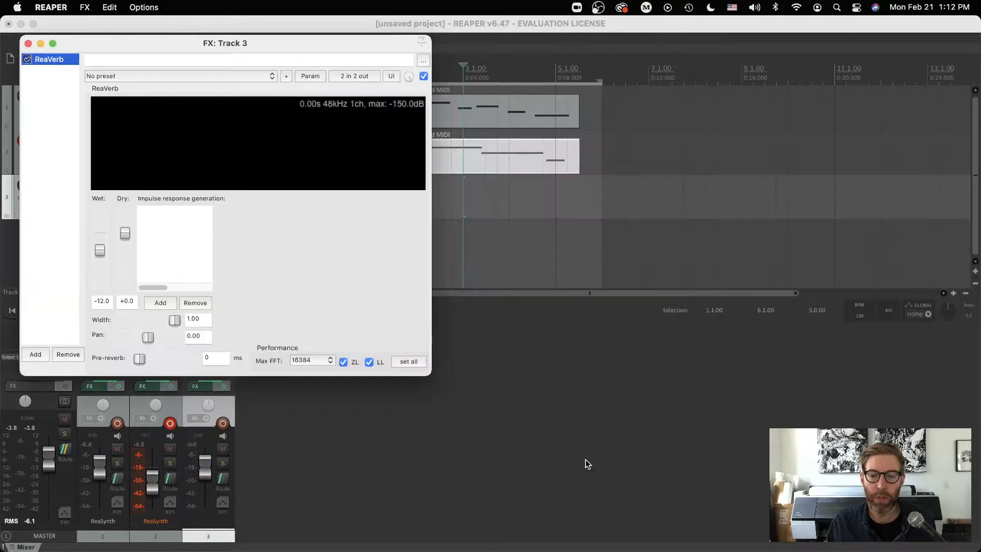
# Add a Reverb Generator to the third track's ReaVerb, and set Dry to -inf and Wet to about -0.9 dB
pyautogui.click(160, 303)
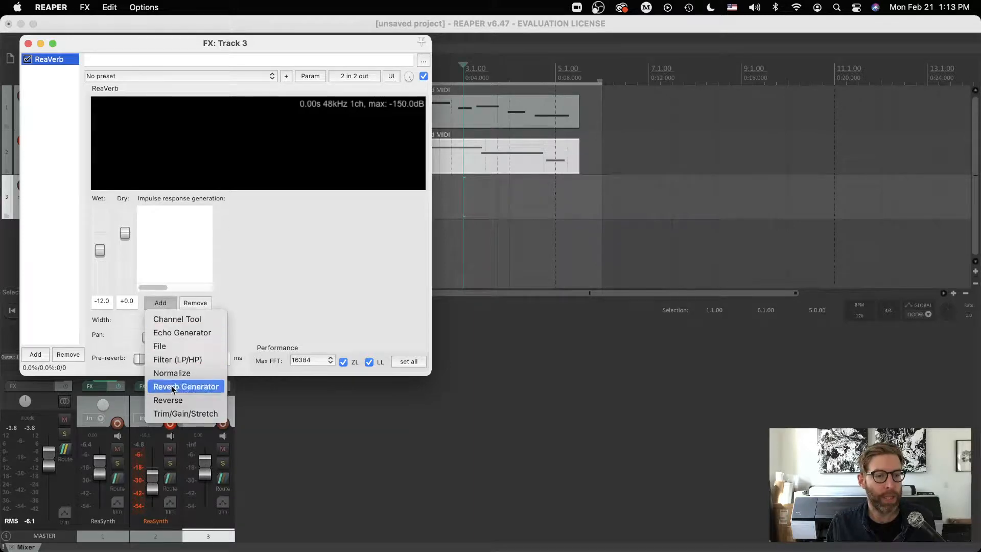
pyautogui.click(207, 385)
pyautogui.moveTo(183, 47); pyautogui.dragTo(478, 74)
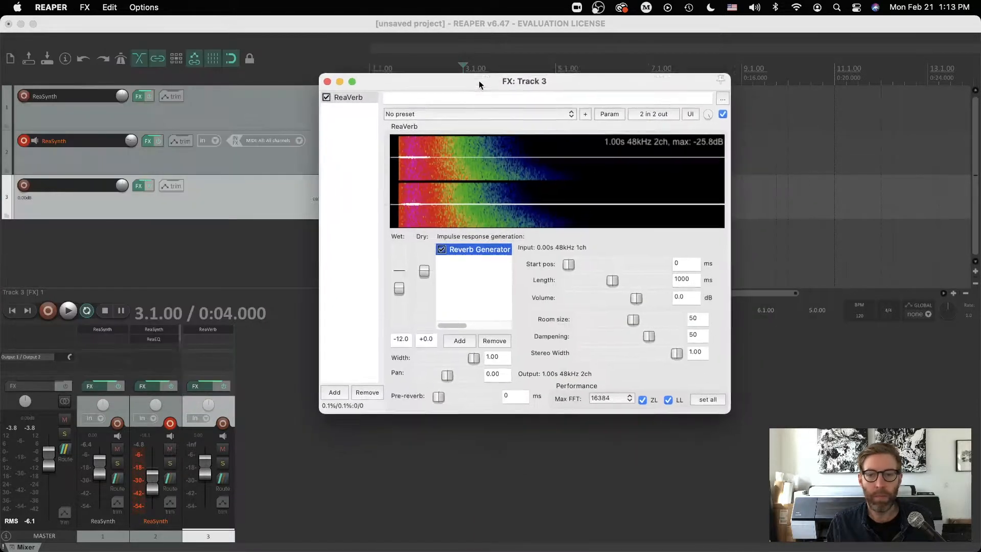
pyautogui.moveTo(575, 70); pyautogui.dragTo(805, 85)
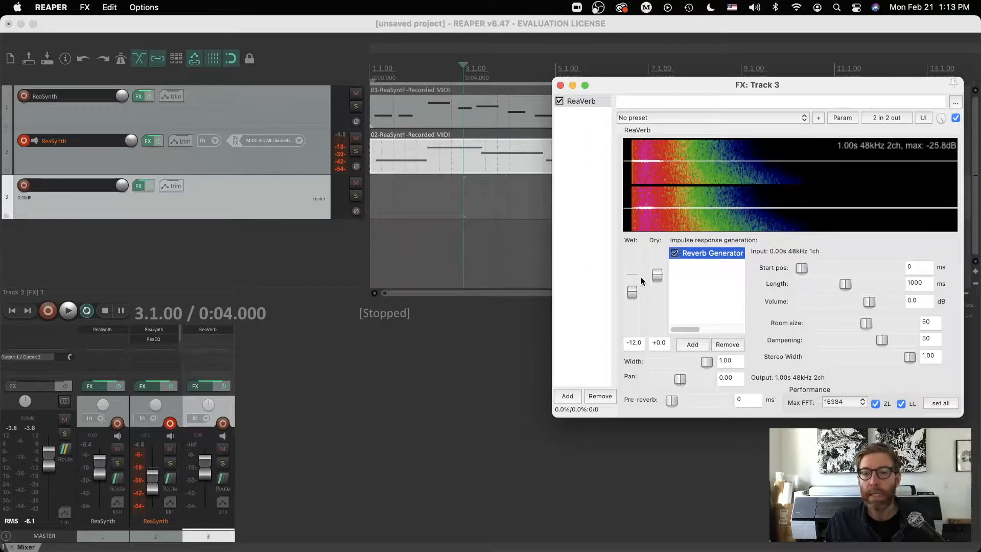
pyautogui.moveTo(656, 274); pyautogui.dragTo(641, 331)
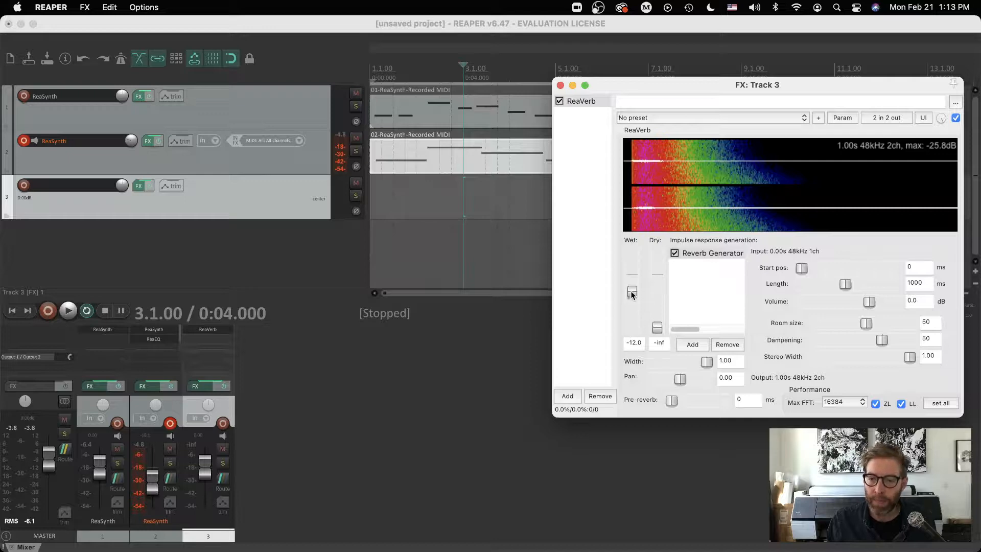
pyautogui.moveTo(631, 294); pyautogui.dragTo(632, 280)
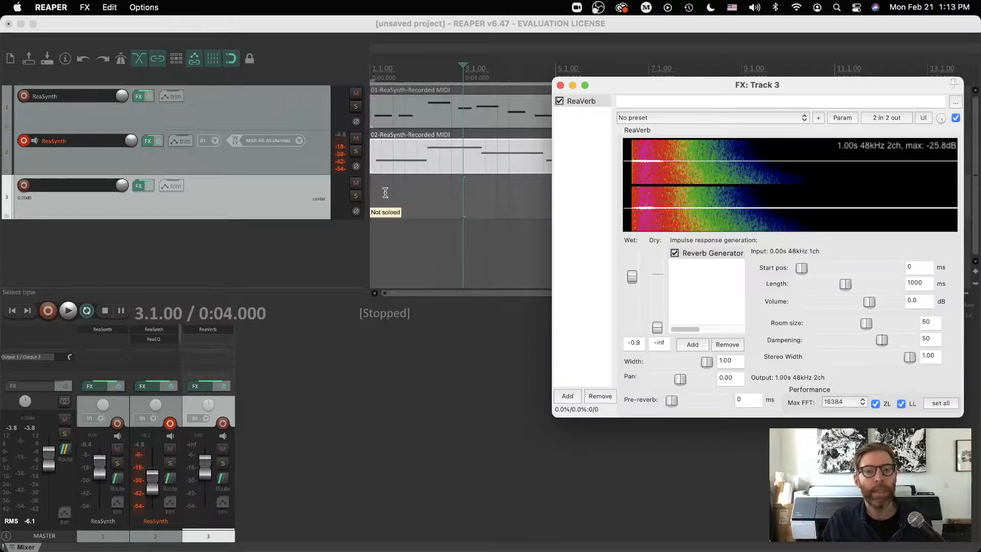
pyautogui.click(310, 164)
pyautogui.click(305, 99)
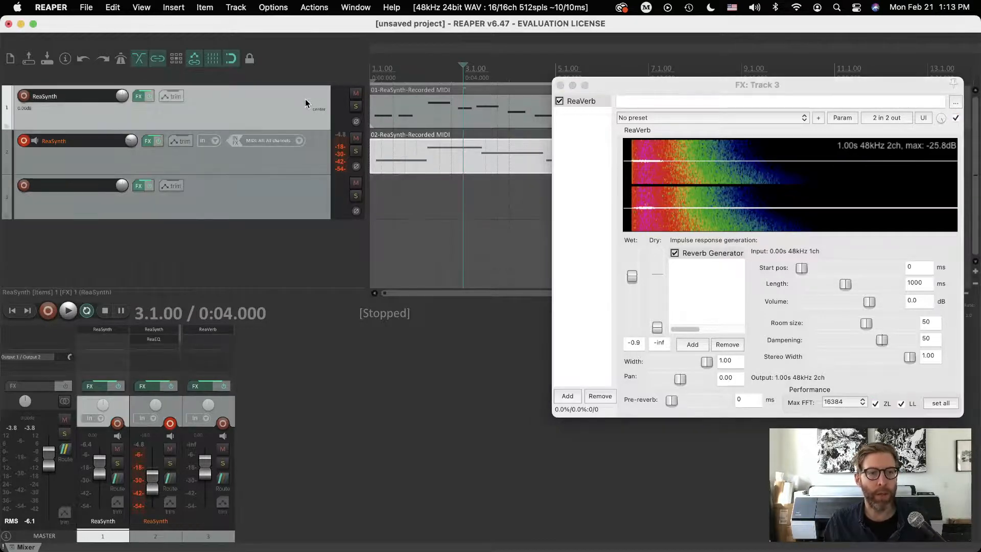
pyautogui.click(323, 152)
pyautogui.click(305, 115)
pyautogui.click(316, 145)
pyautogui.click(300, 109)
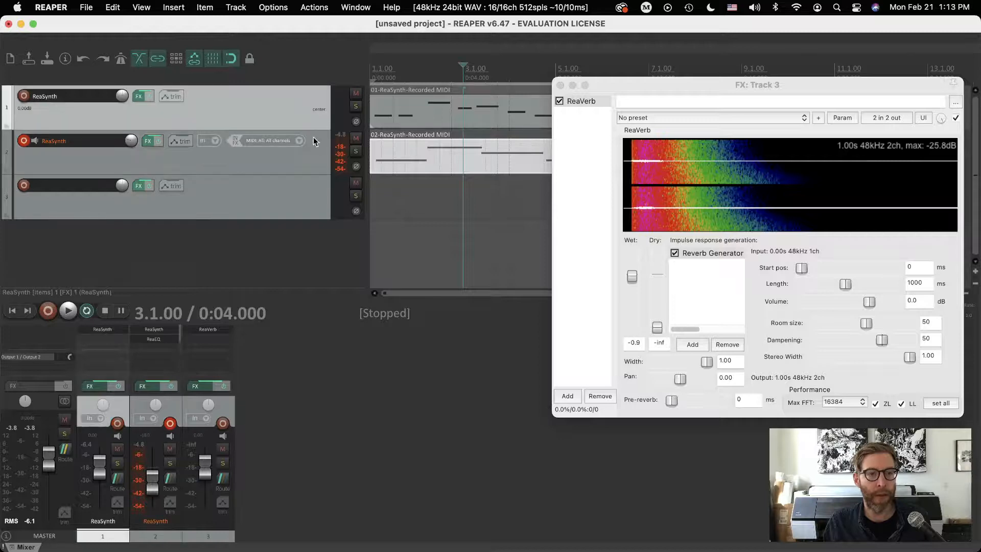
pyautogui.click(314, 152)
pyautogui.click(305, 116)
pyautogui.click(315, 145)
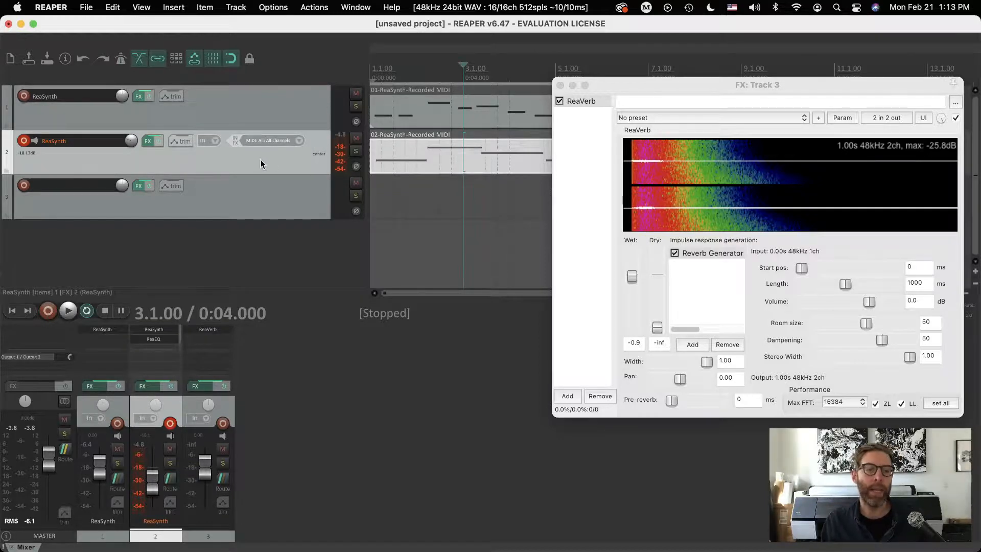
# Select the third track and close its ReaVerb effect window
pyautogui.click(233, 205)
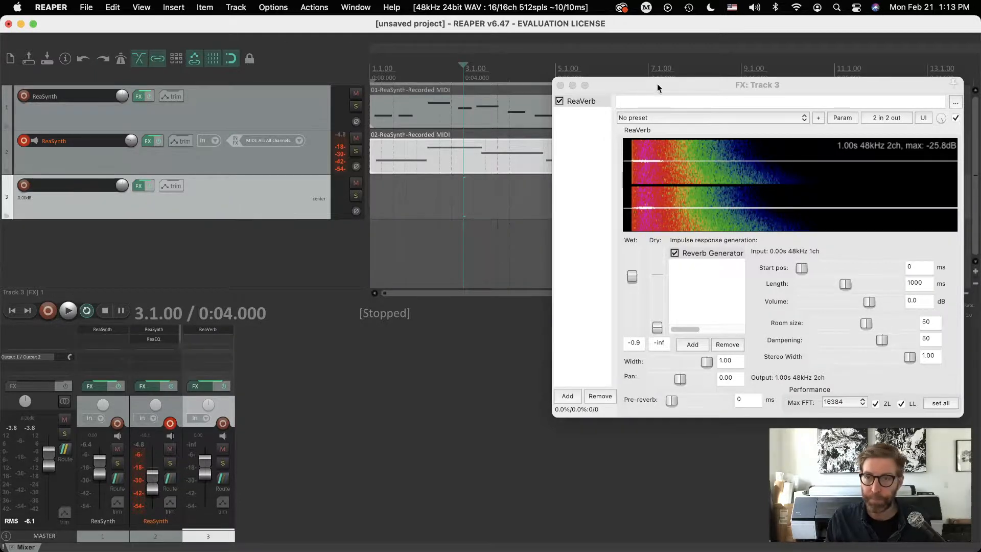
pyautogui.moveTo(657, 84); pyautogui.dragTo(531, 84)
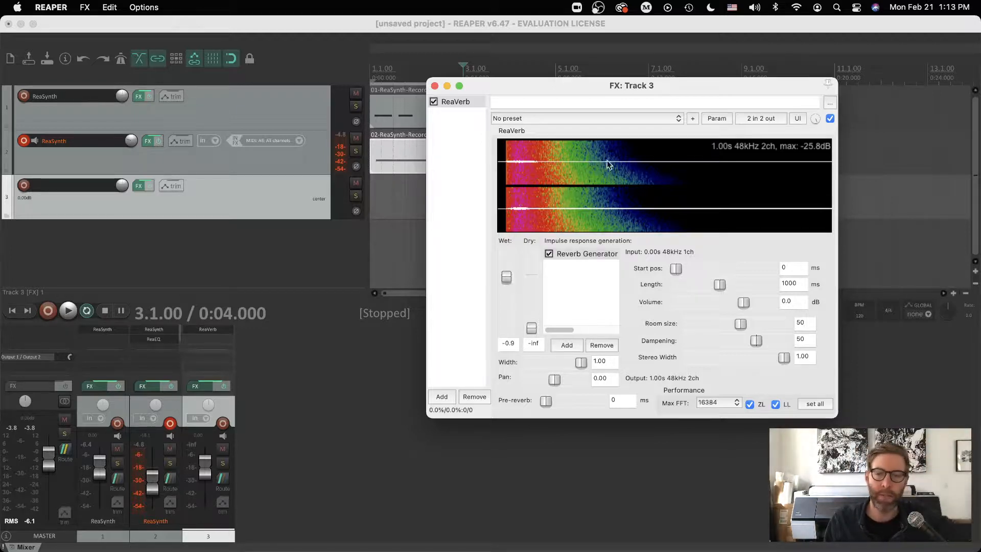
pyautogui.click(435, 86)
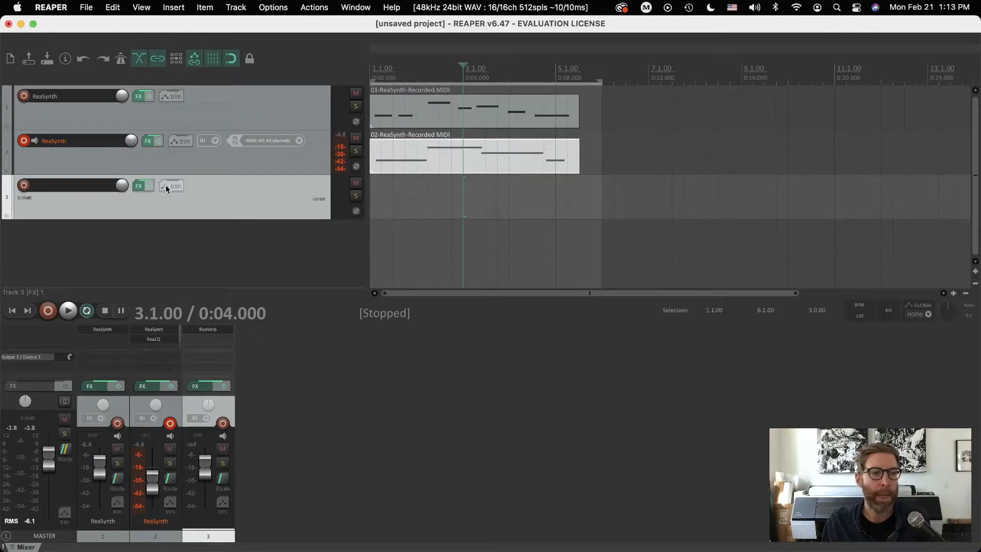
pyautogui.click(207, 109)
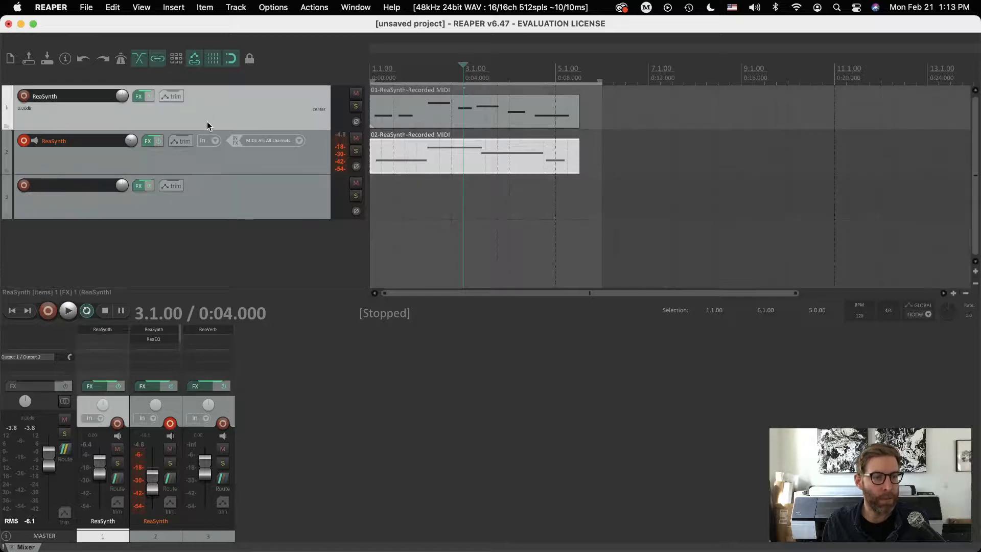
pyautogui.click(117, 479)
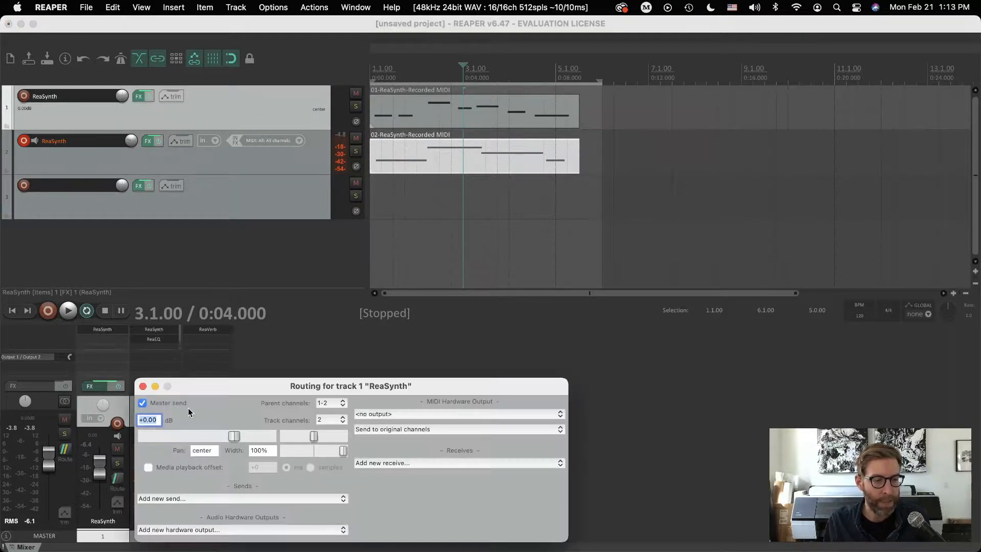
pyautogui.moveTo(200, 387); pyautogui.dragTo(357, 77)
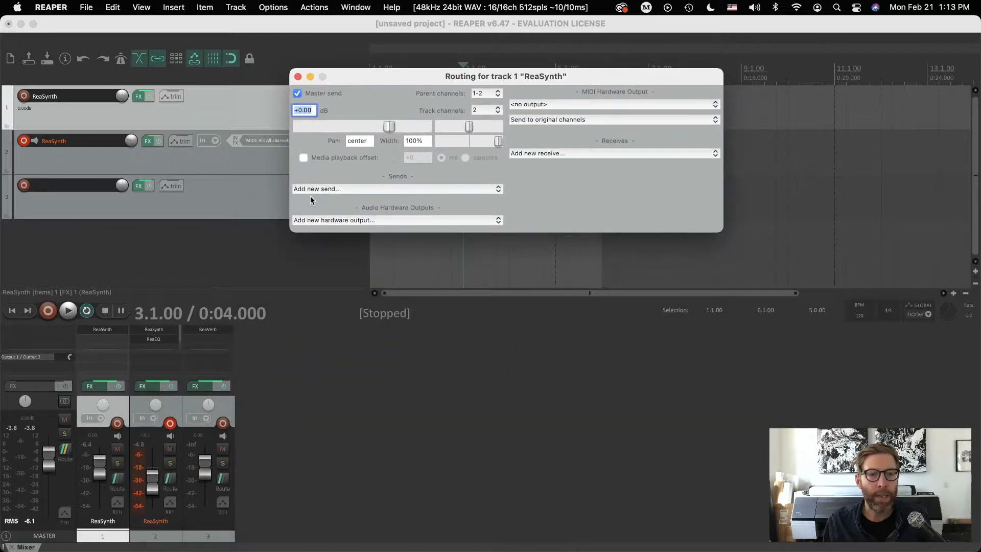
pyautogui.click(325, 189)
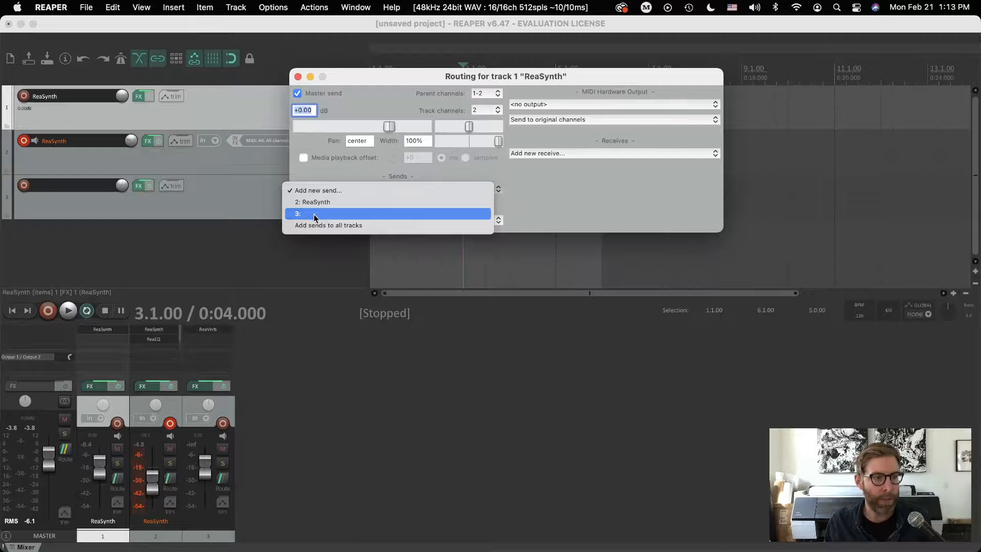
pyautogui.click(274, 258)
pyautogui.click(298, 76)
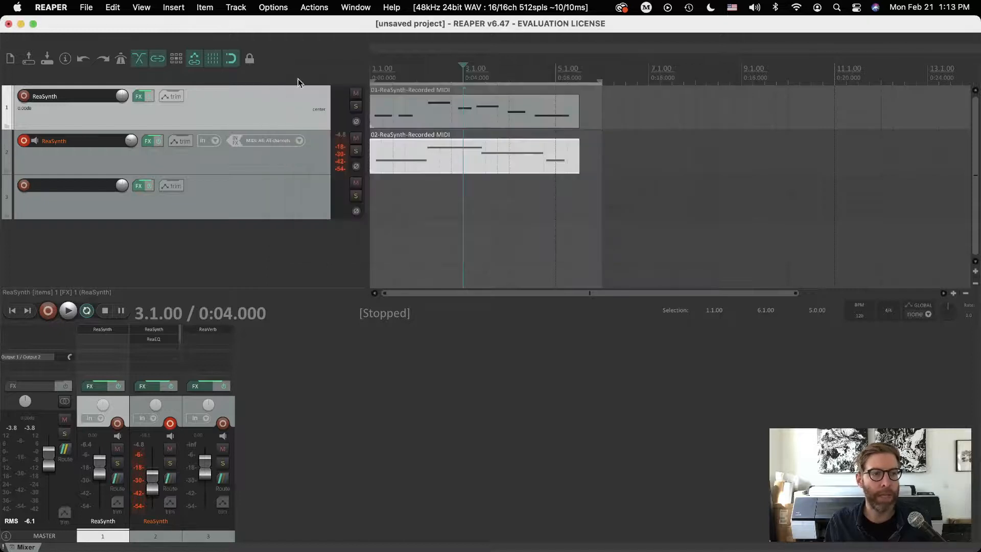
# Name the third track Reverb
pyautogui.click(85, 189)
pyautogui.doubleClick(84, 189)
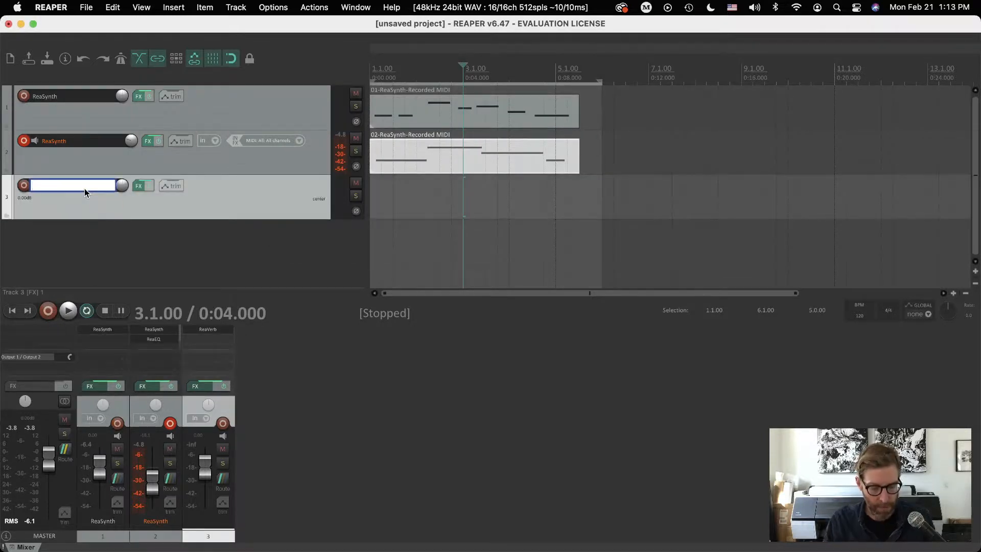
pyautogui.write('Reve')
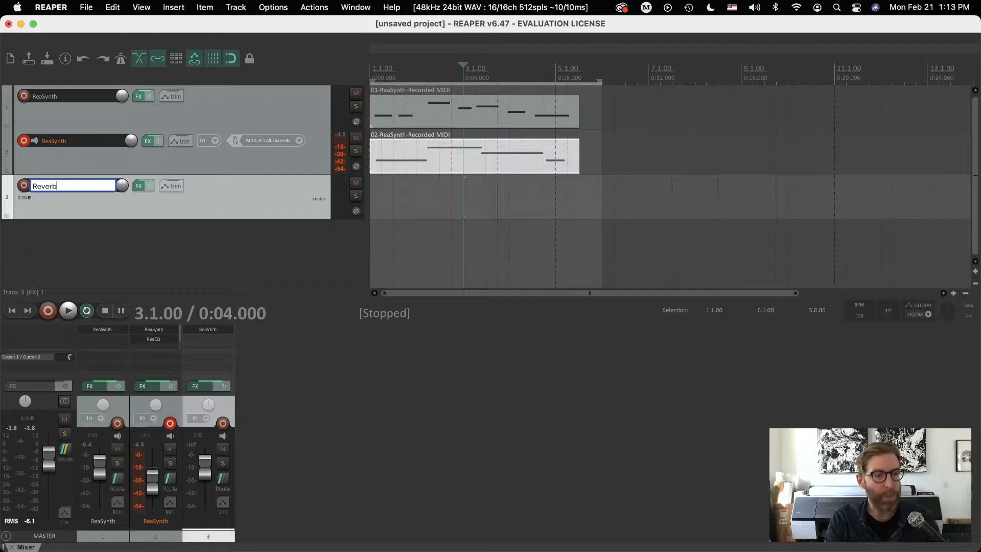
pyautogui.write('rb')
pyautogui.press('Return')
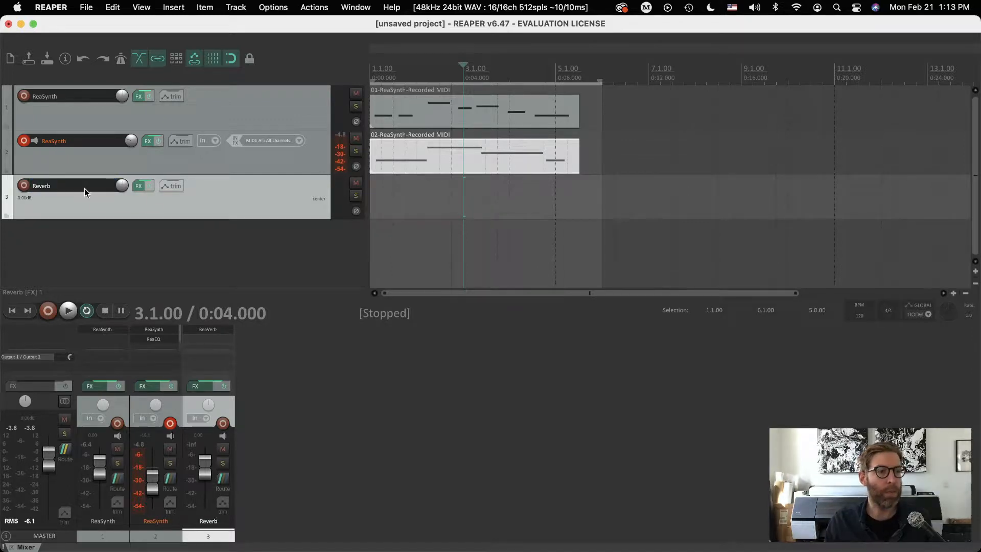
# Add a send from the first ReaSynth track to the Reverb track at a +0.00 dB level, and close the routing window
pyautogui.click(117, 479)
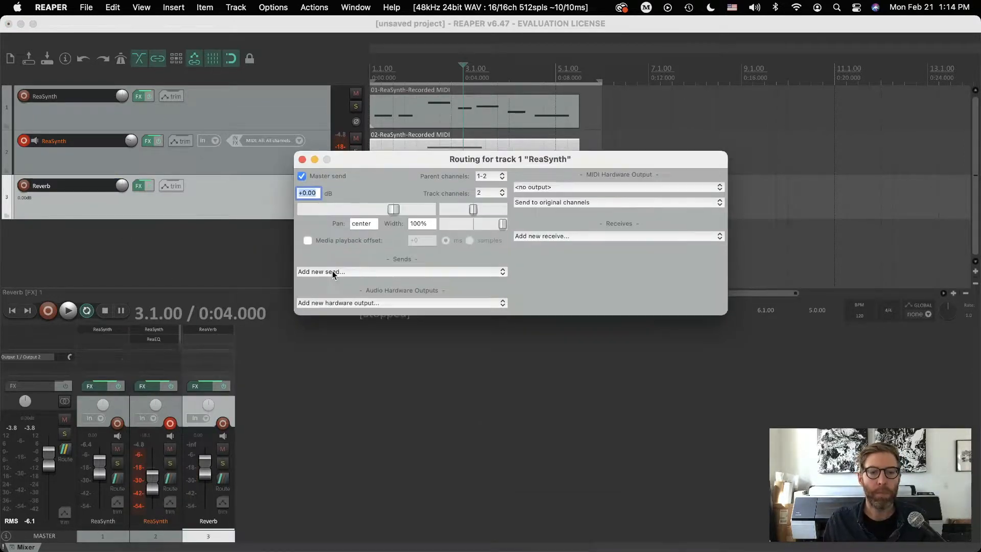
pyautogui.click(332, 273)
pyautogui.click(321, 296)
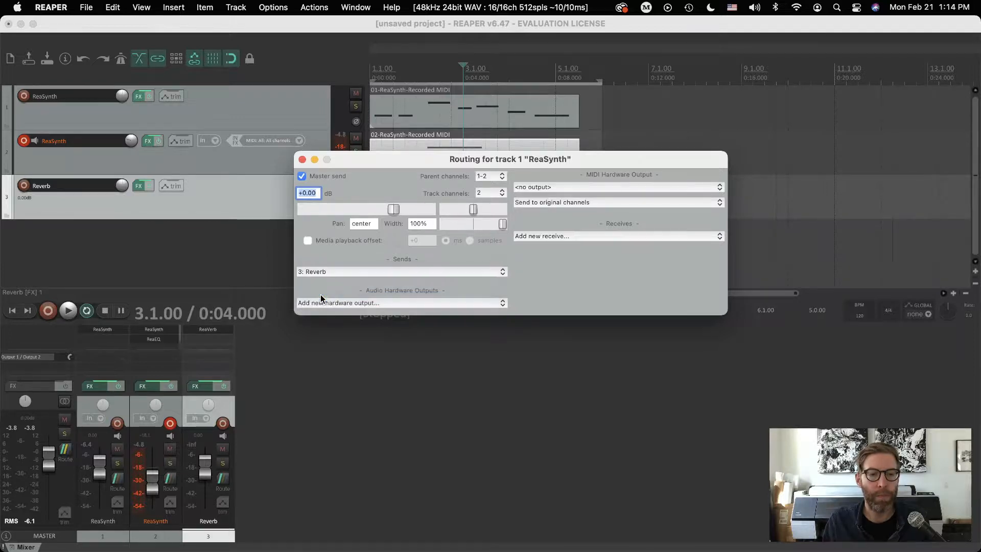
pyautogui.moveTo(363, 157); pyautogui.dragTo(440, 152)
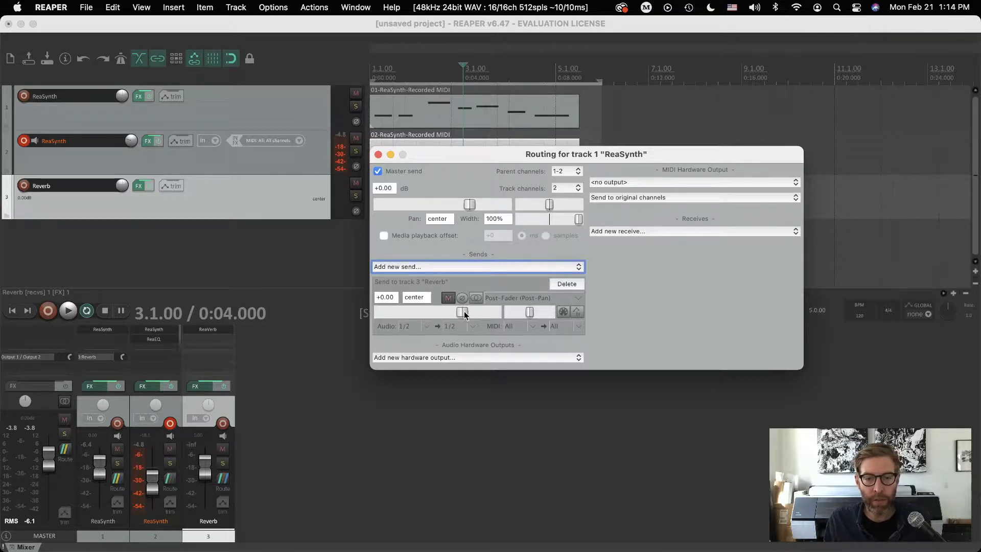
pyautogui.moveTo(463, 312)
pyautogui.mouseDown()
pyautogui.moveTo(407, 313)
pyautogui.moveTo(464, 315)
pyautogui.mouseUp()
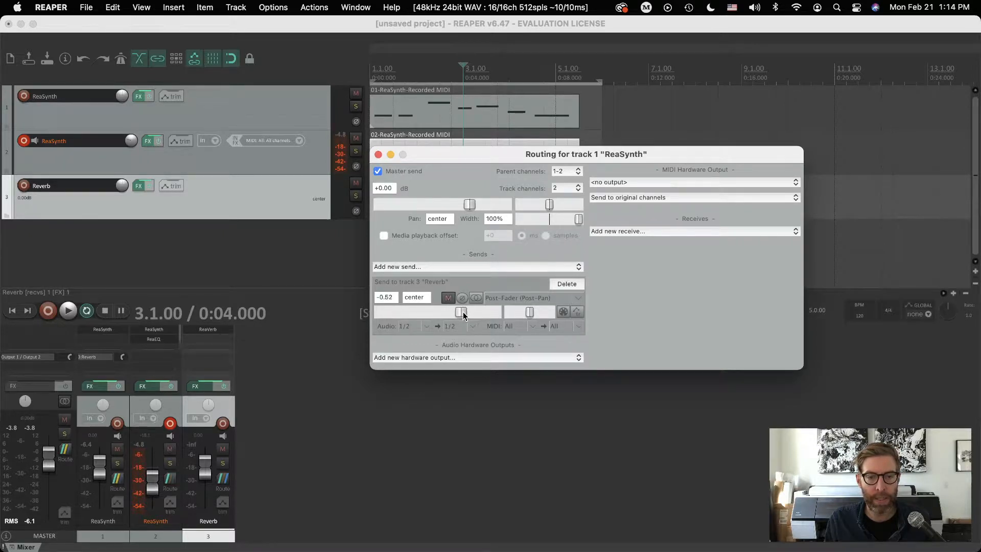
pyautogui.doubleClick(462, 315)
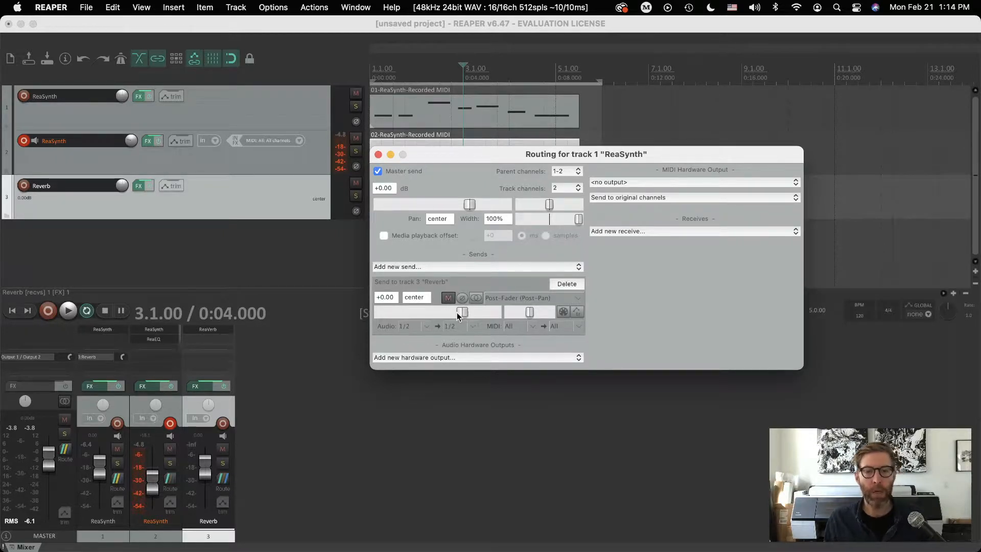
pyautogui.click(379, 154)
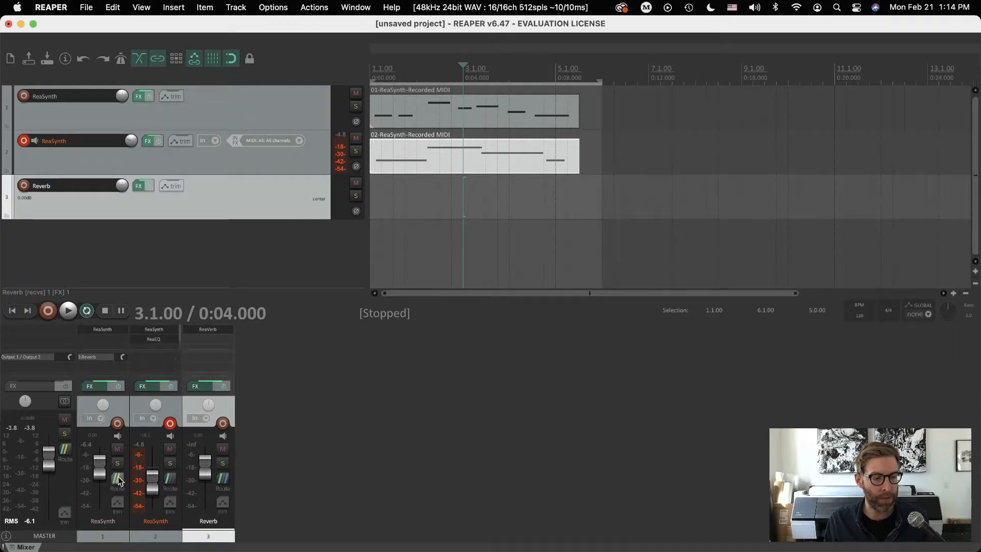
# Add a send from the second ReaSynth track to the Reverb track and close its routing window
pyautogui.click(170, 478)
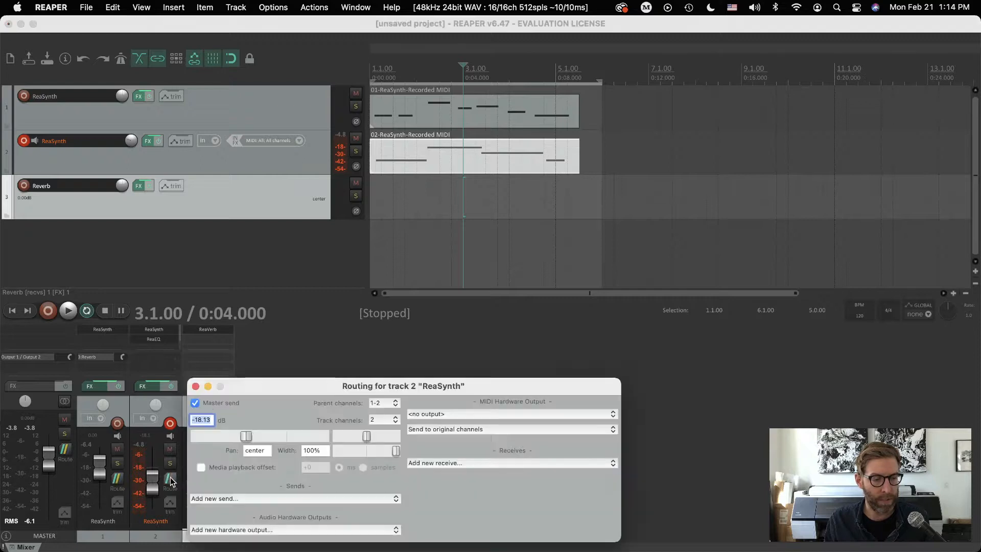
pyautogui.moveTo(247, 392); pyautogui.dragTo(354, 108)
pyautogui.click(319, 215)
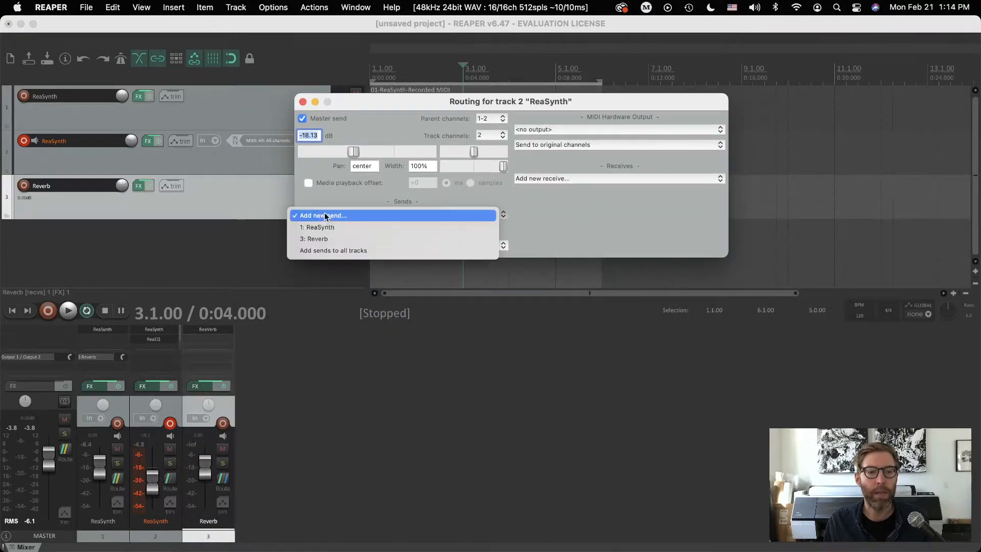
pyautogui.click(320, 239)
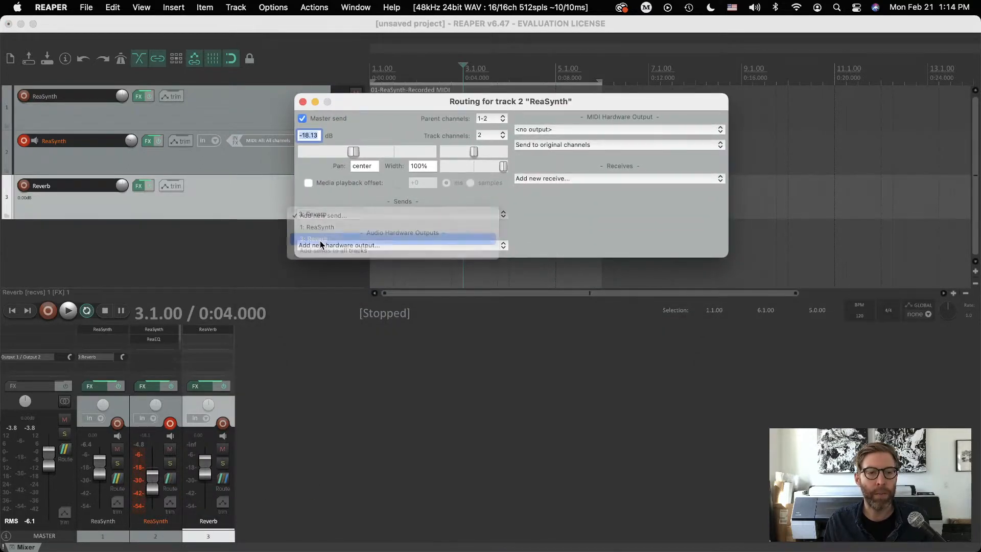
pyautogui.click(303, 102)
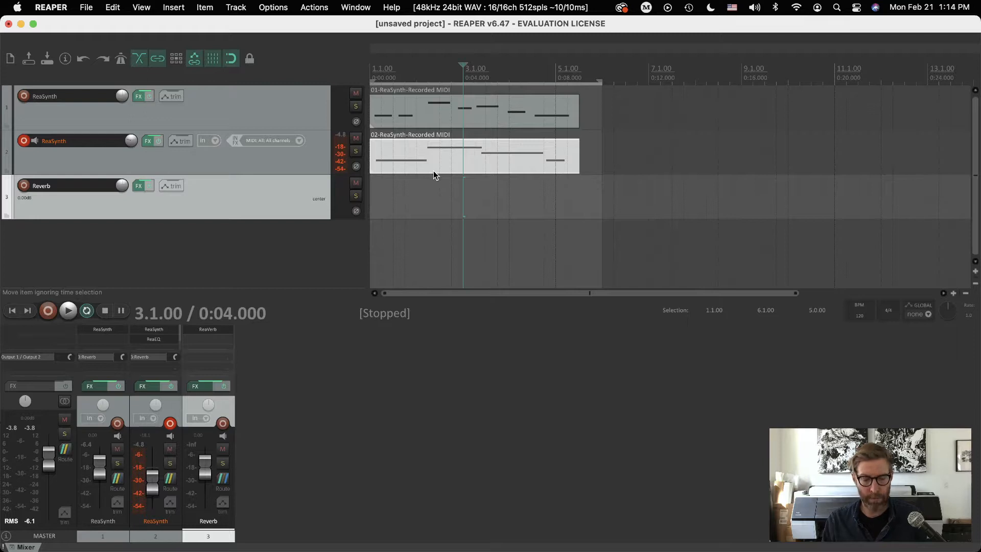
# Start playback, open the Reverb track's ReaVerb, and set its room size to 70 and dampening to 7
pyautogui.press('space')
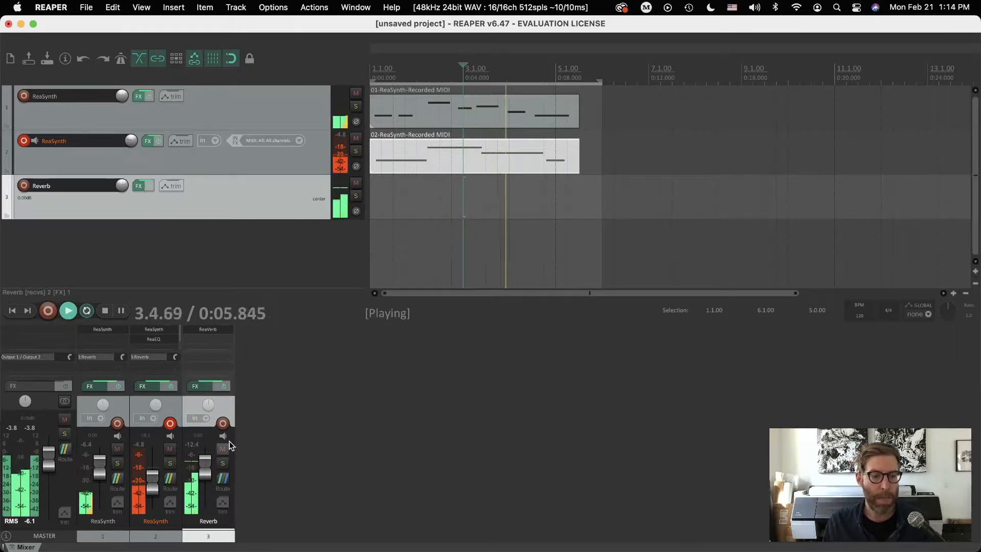
pyautogui.click(212, 333)
pyautogui.moveTo(181, 42); pyautogui.dragTo(540, 164)
pyautogui.moveTo(631, 387); pyautogui.dragTo(604, 406)
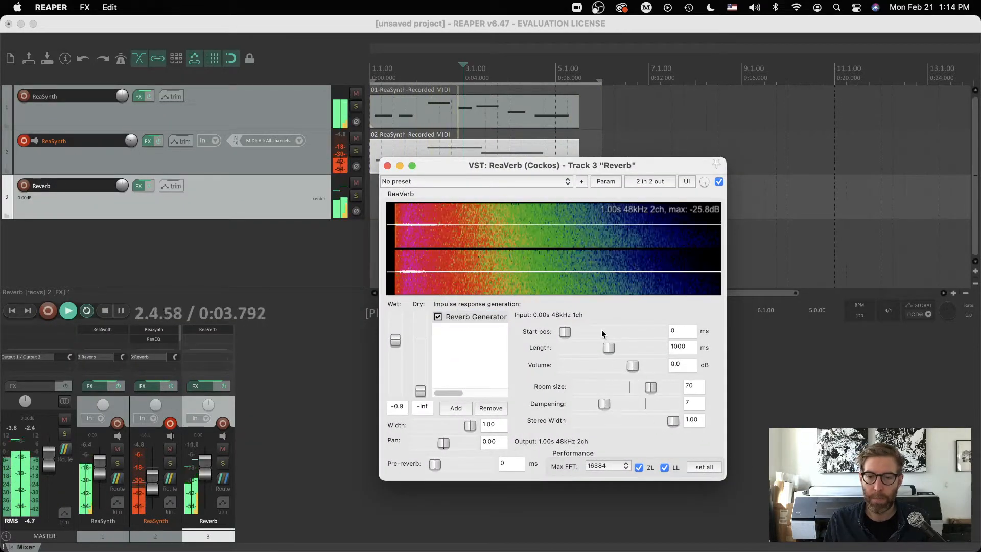
# Disarm recording on the second ReaSynth track, moving the ReaVerb window clear of the tracks
pyautogui.moveTo(517, 163); pyautogui.dragTo(589, 223)
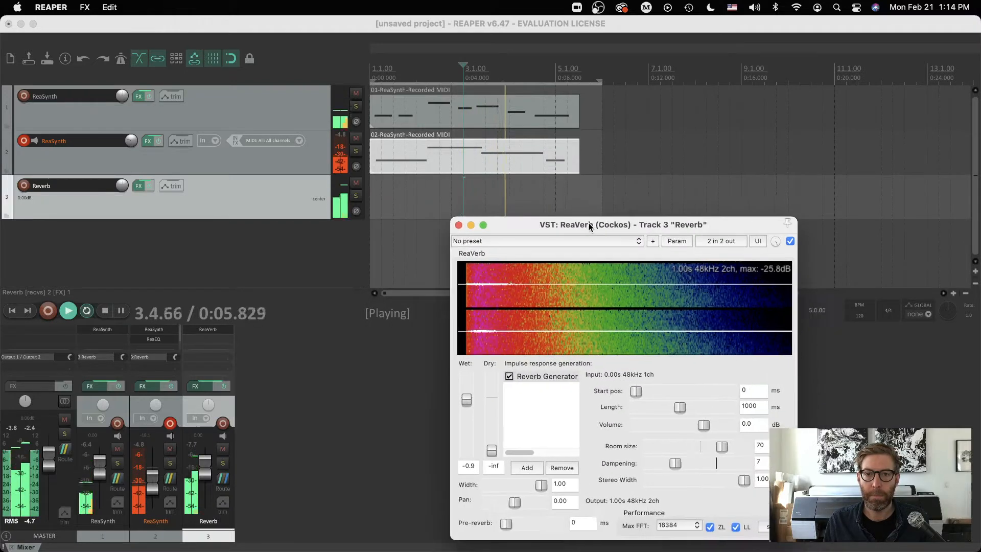
pyautogui.click(23, 141)
pyautogui.moveTo(544, 229); pyautogui.dragTo(468, 196)
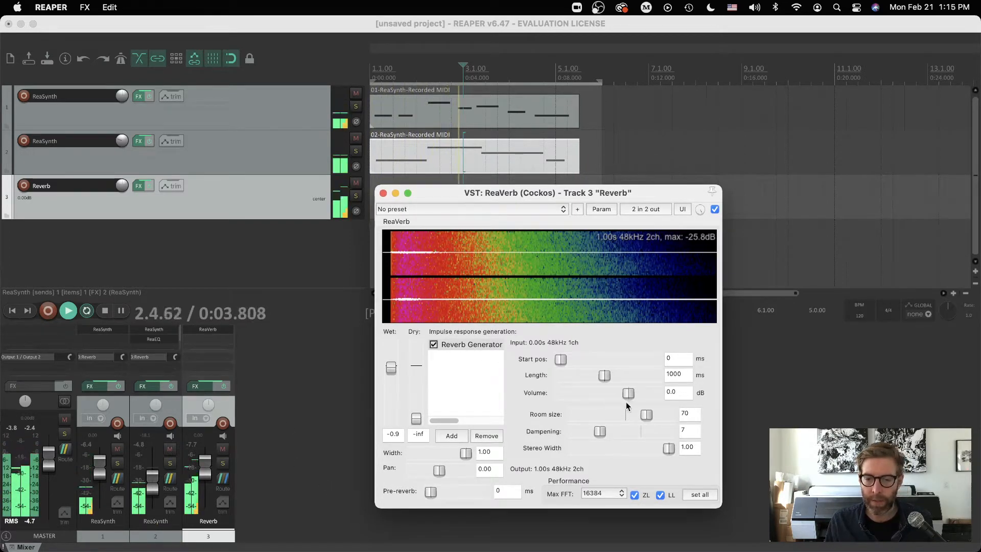
# Set ReaVerb's length to 2248 ms, volume to 0.8 dB, room size to 78 and dampening to 2, then close it and stop playback
pyautogui.moveTo(631, 393); pyautogui.dragTo(593, 433)
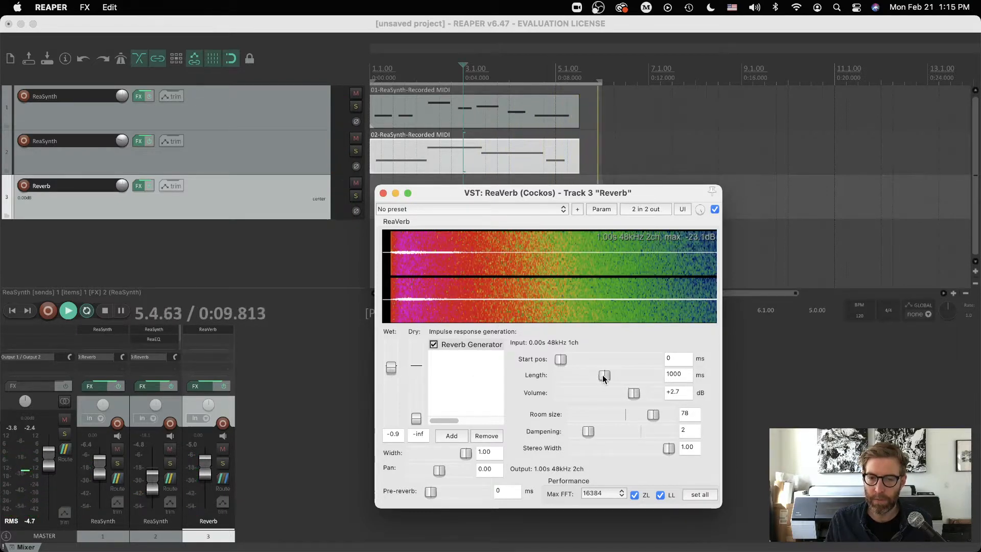
pyautogui.moveTo(605, 376); pyautogui.dragTo(631, 395)
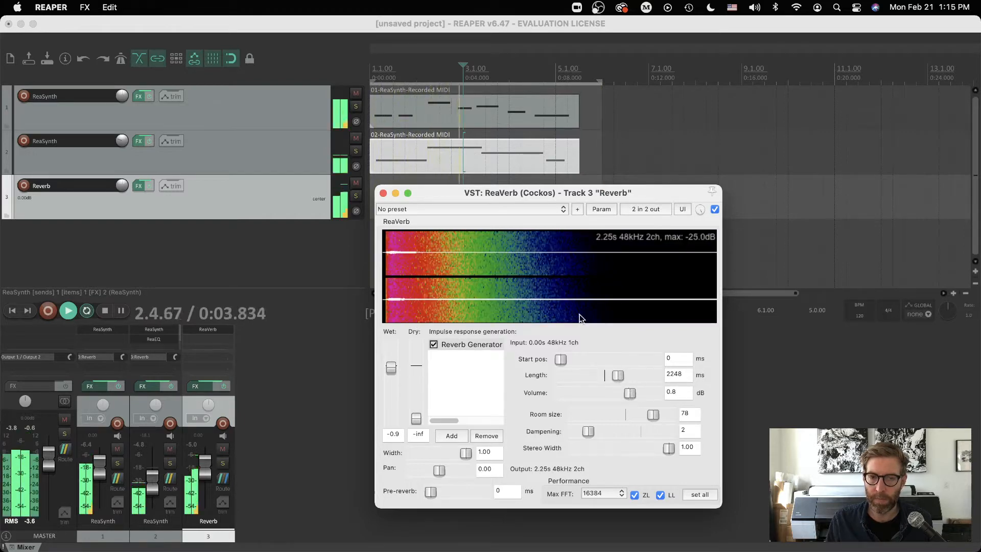
pyautogui.moveTo(456, 199); pyautogui.dragTo(488, 243)
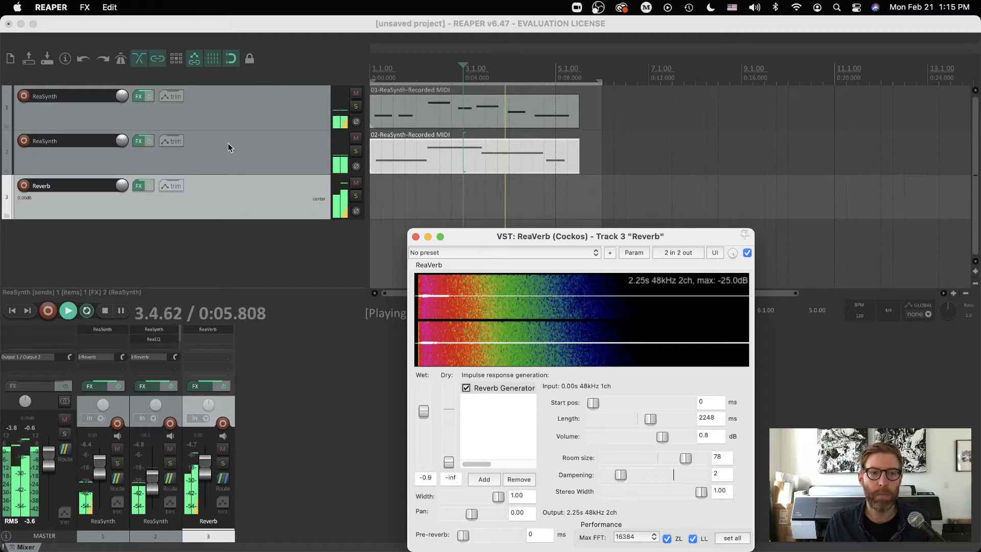
pyautogui.click(415, 237)
pyautogui.press('space')
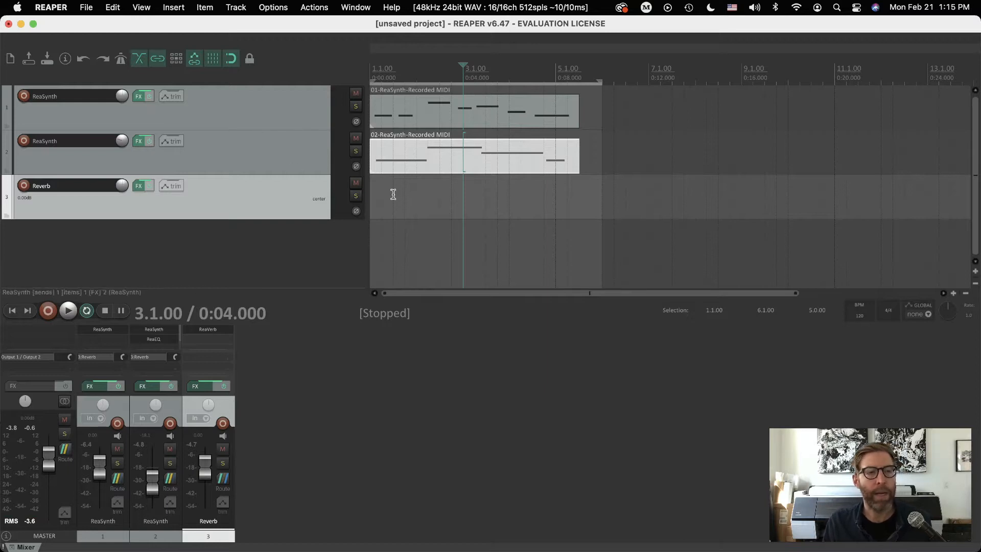
pyautogui.click(179, 278)
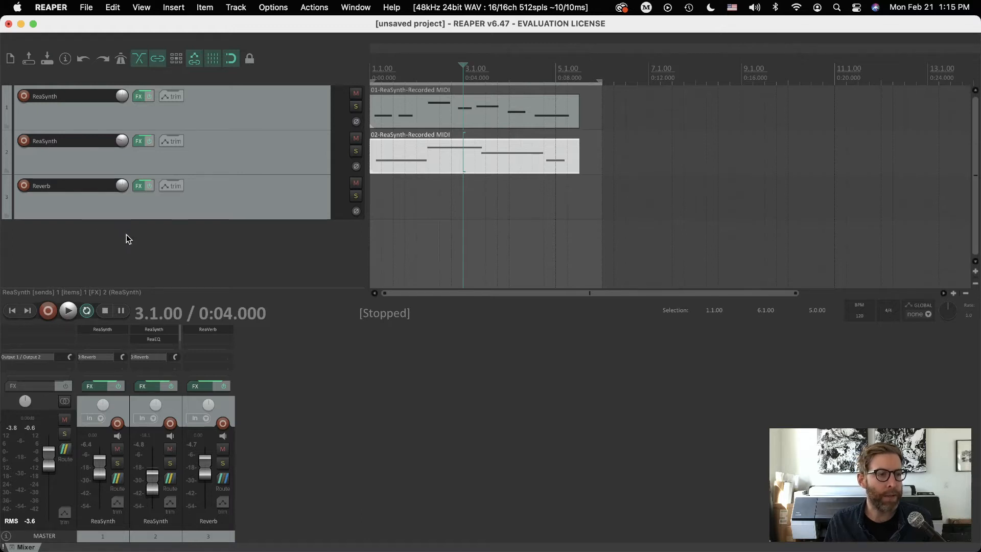
pyautogui.click(217, 194)
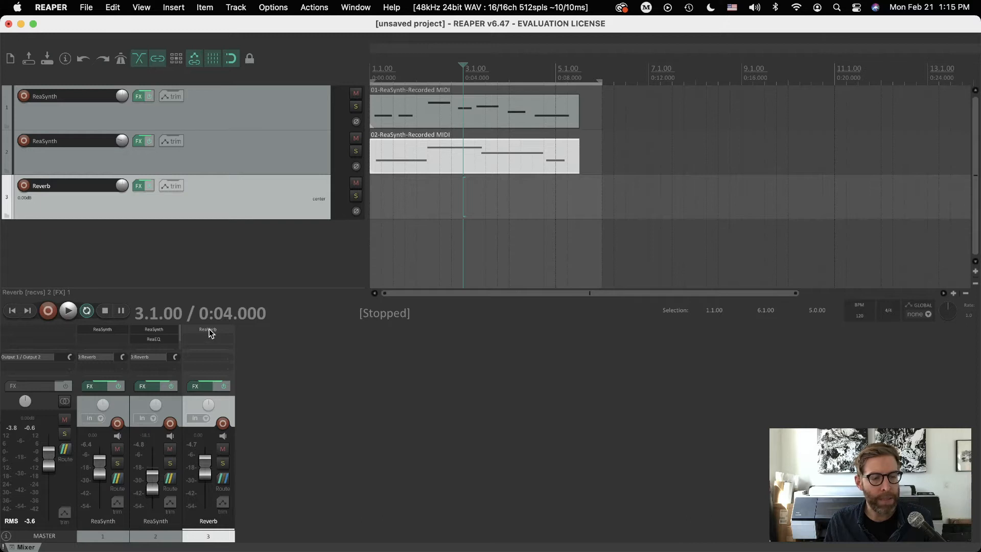
pyautogui.click(253, 170)
pyautogui.click(232, 114)
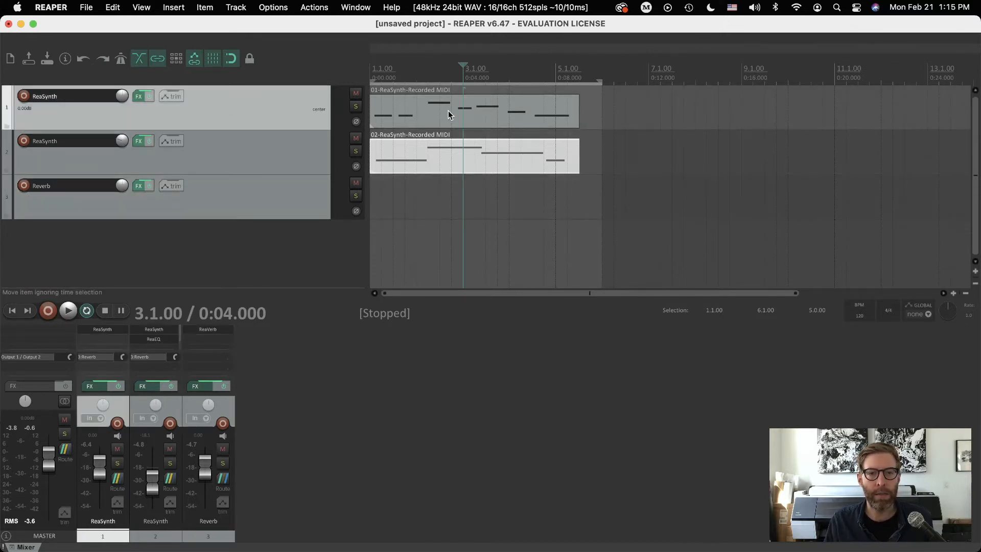
pyautogui.click(252, 170)
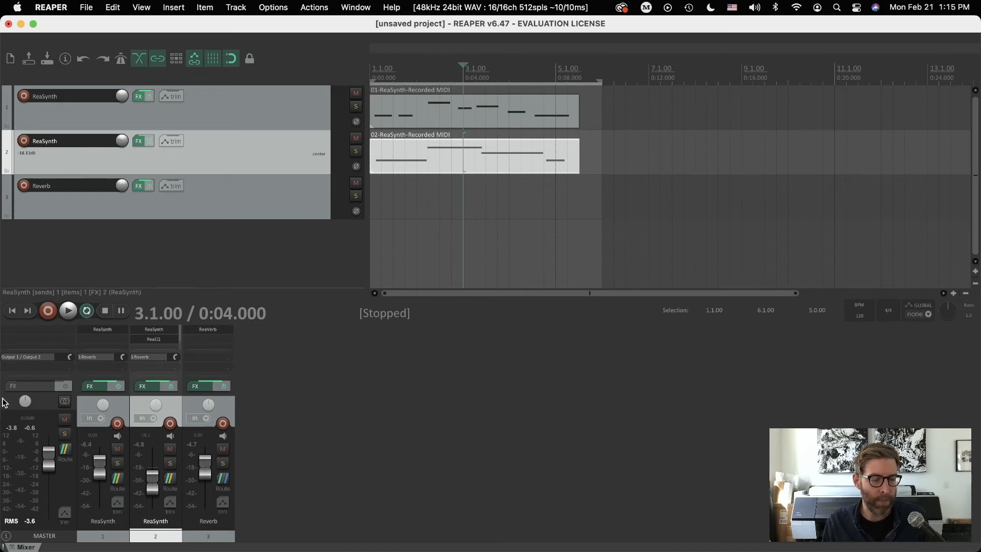
pyautogui.click(296, 419)
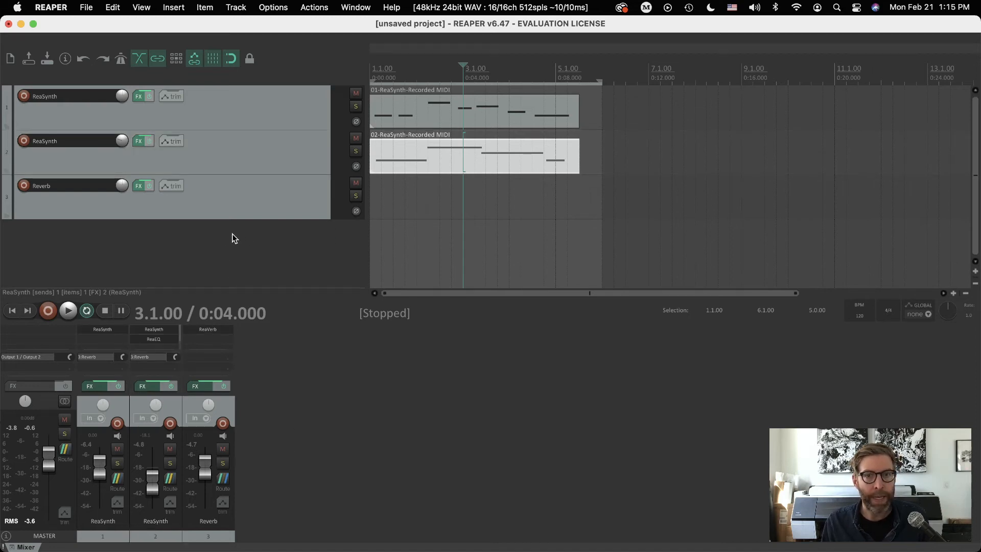